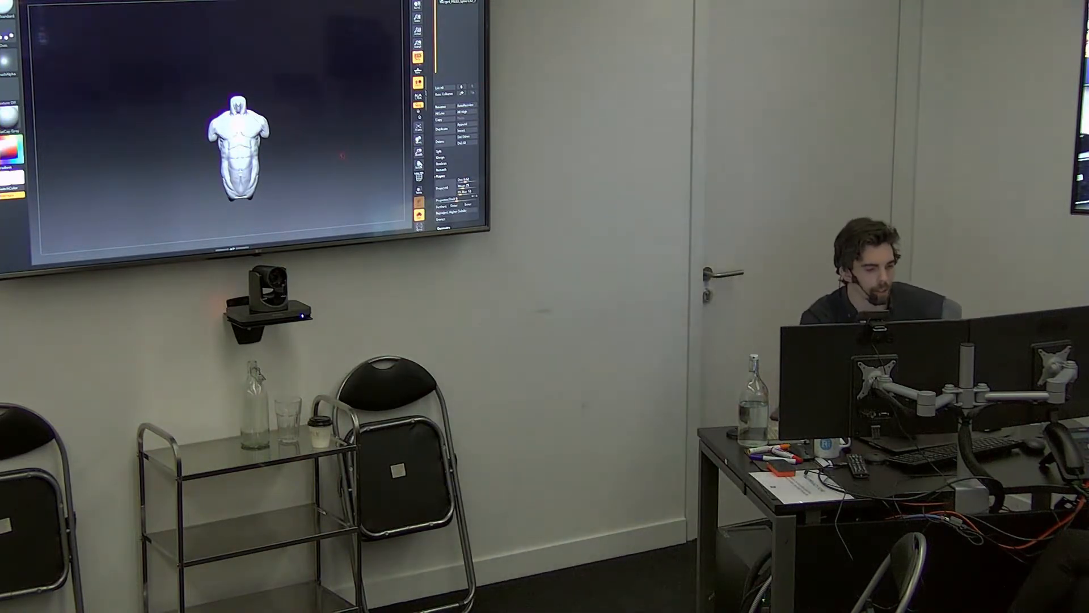
Store a morph target for the torso at its higher subdivision level.
drag(478, 88, 479, 76)
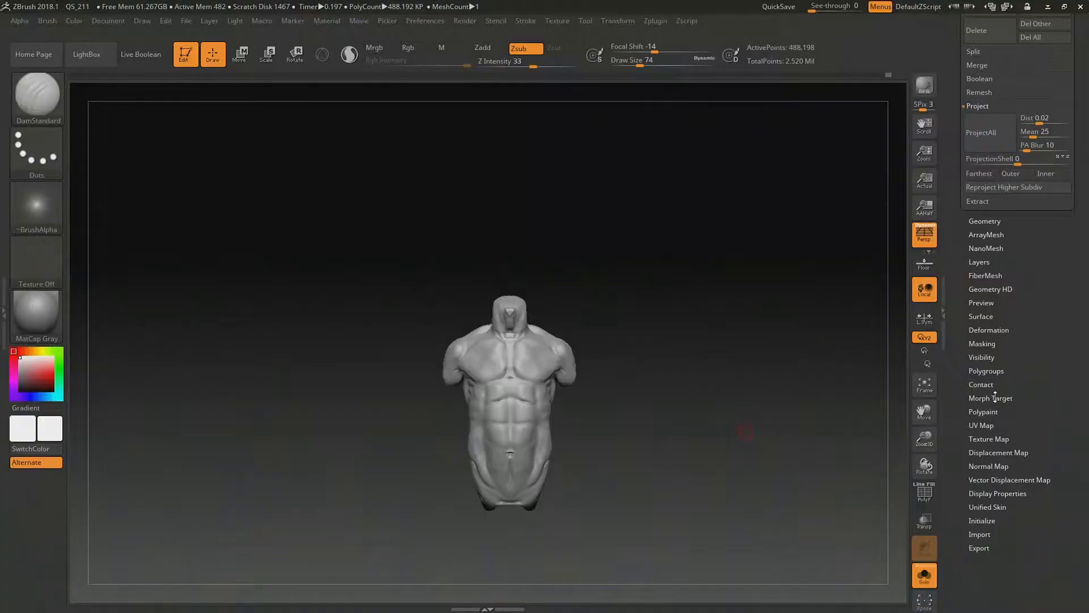
scroll(1013, 398, down, 10)
scroll(1014, 399, up, 8)
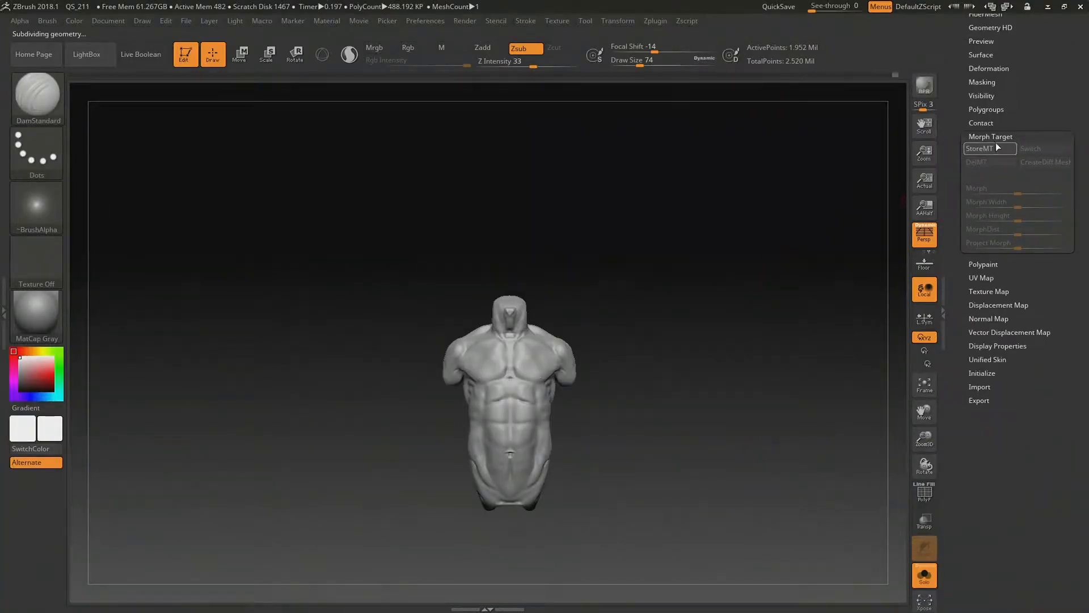
click(987, 148)
Build up the muscles around the shoulder blades with ClayTubes at draw size 128, one subdivision level lower.
mouse_move(742, 297)
mouse_down()
mouse_move(676, 291)
mouse_move(778, 288)
mouse_up()
drag(640, 64, 650, 63)
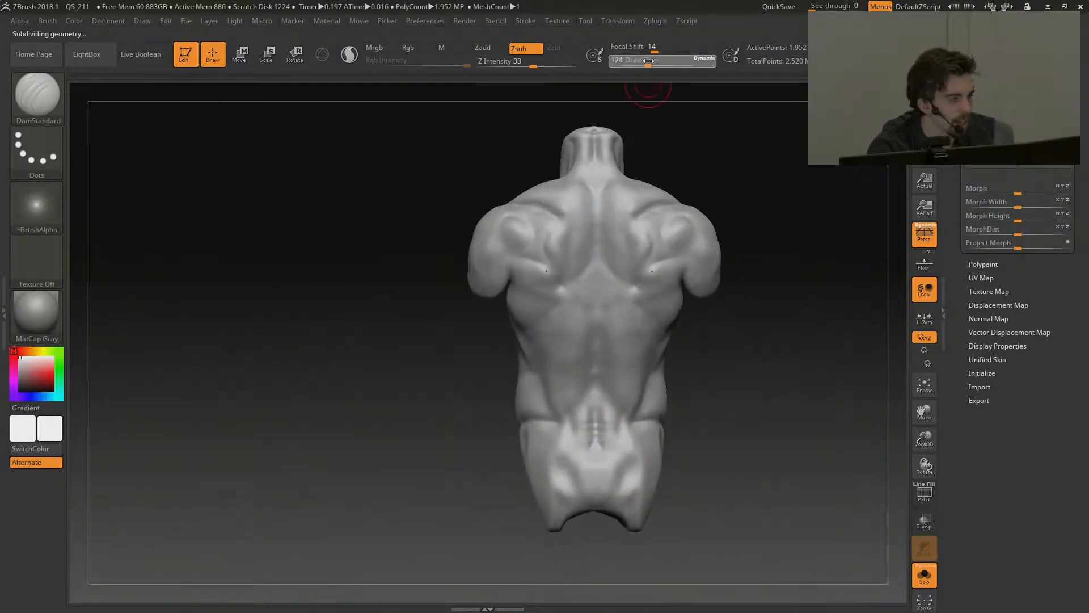
mouse_move(775, 148)
alt+mouse_down()
mouse_move(790, 221)
mouse_move(791, 139)
mouse_move(790, 189)
alt+mouse_up()
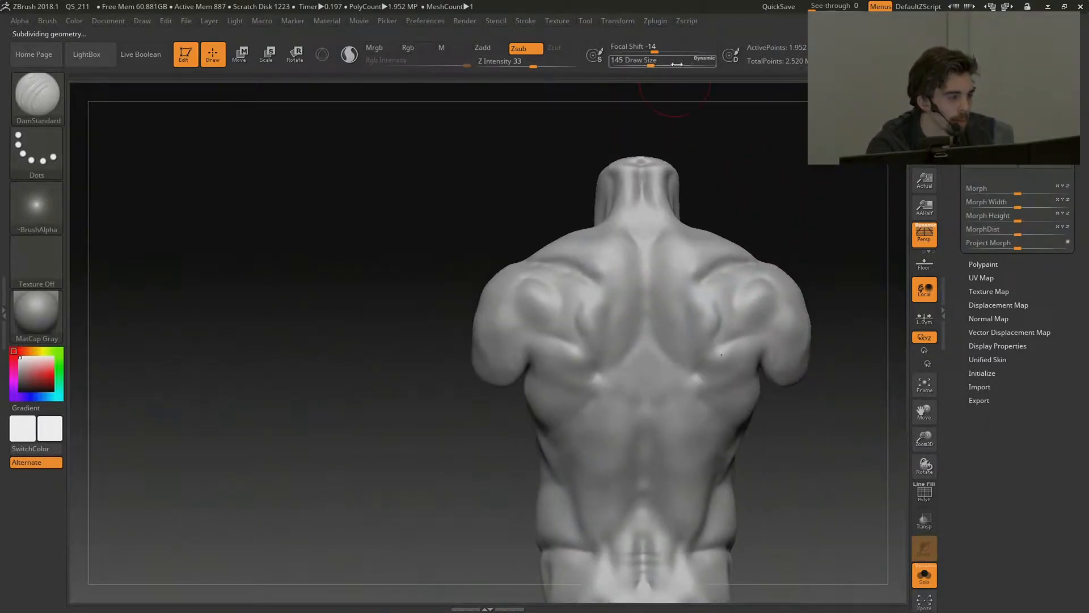
drag(665, 61, 661, 61)
key(b)
key(c)
key(t)
mouse_move(693, 244)
mouse_down()
mouse_move(676, 275)
mouse_move(700, 255)
mouse_move(712, 261)
mouse_move(687, 275)
mouse_move(679, 239)
mouse_move(706, 319)
mouse_up()
key(shift+d)
mouse_move(683, 284)
mouse_down()
mouse_move(707, 323)
mouse_move(690, 344)
mouse_up()
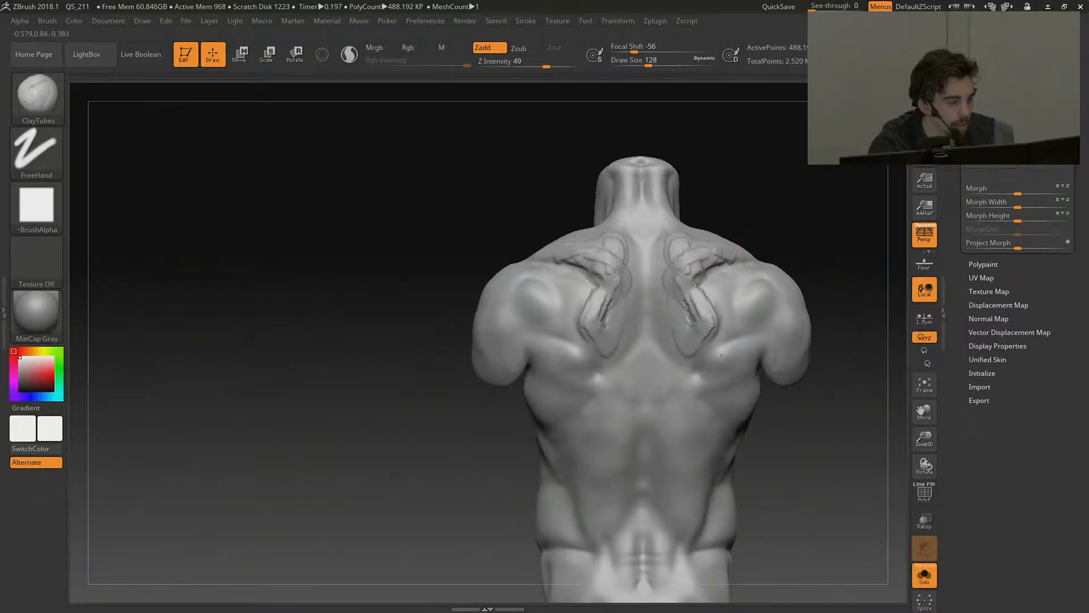
Extend the ClayTubes strokes over the trapezius, from the shoulders and back of the neck down towards the mid spine.
right_drag(732, 256, 742, 251)
drag(750, 251, 698, 257)
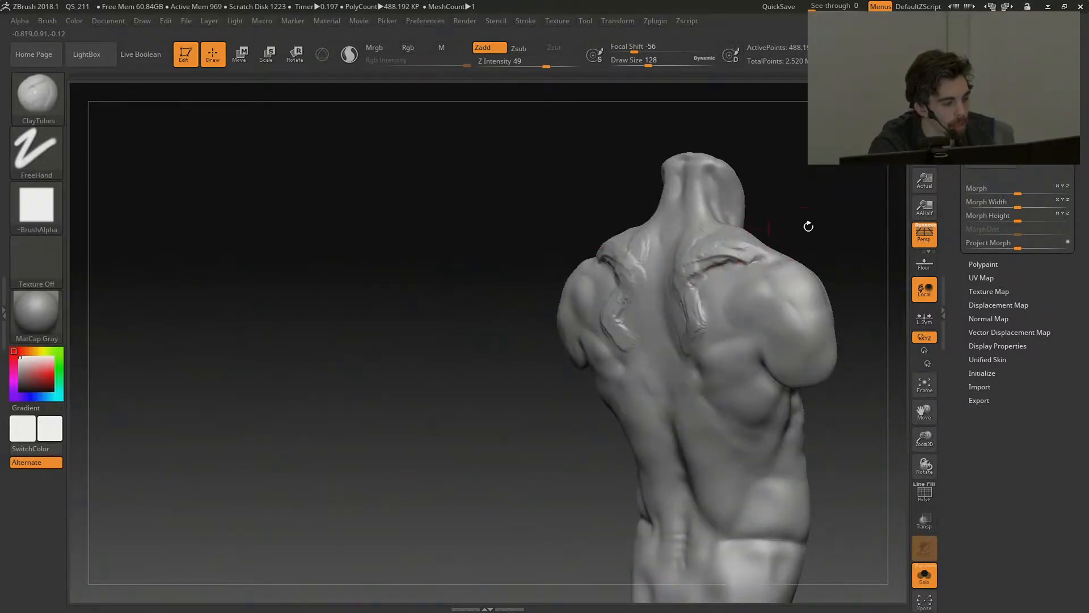
right_drag(807, 224, 692, 270)
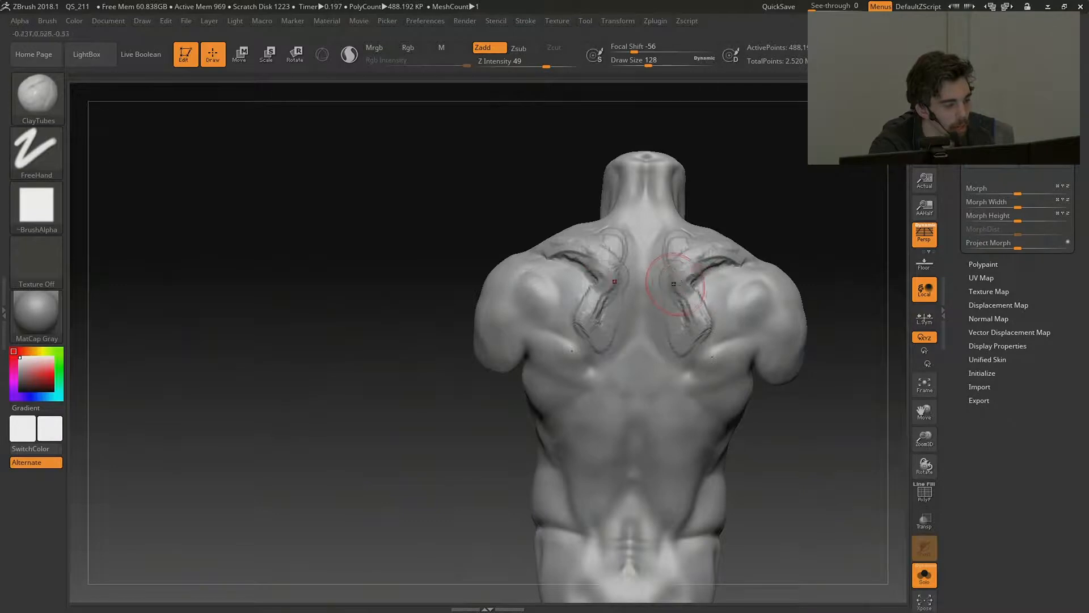
drag(657, 267, 667, 234)
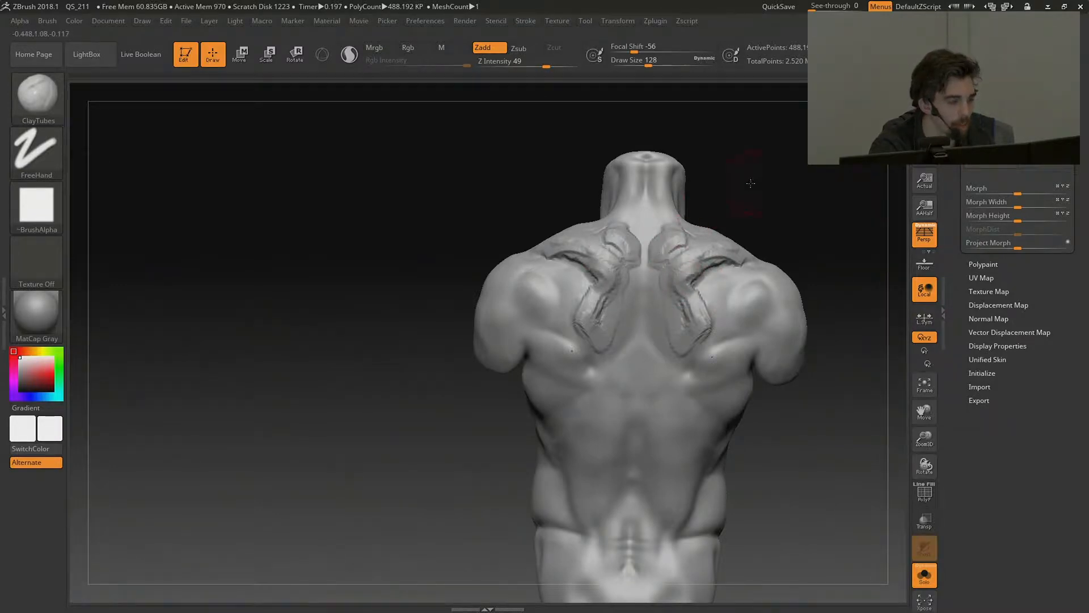
right_drag(750, 183, 703, 190)
mouse_move(665, 177)
mouse_down()
mouse_move(680, 218)
mouse_move(715, 244)
mouse_move(674, 272)
mouse_up()
shift+right_drag(675, 272, 690, 273)
drag(665, 251, 685, 345)
mouse_move(657, 299)
mouse_down()
mouse_move(675, 348)
mouse_move(650, 400)
mouse_up()
Try to build up the muscles below the shoulder blades near the armpits with ClayTubes.
alt+drag(815, 390, 811, 369)
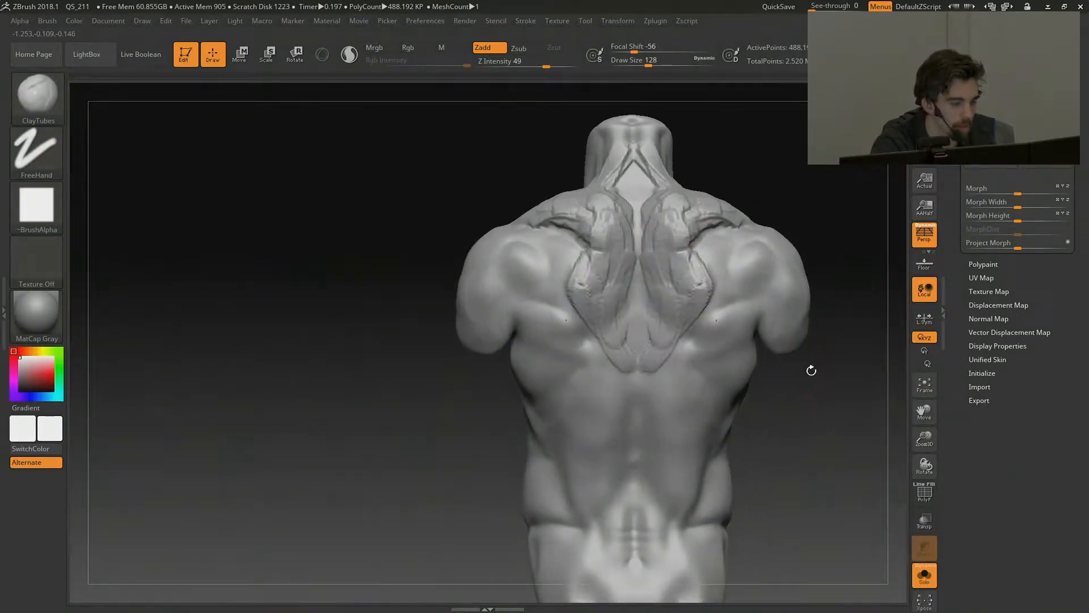
drag(711, 335, 757, 325)
mouse_move(748, 317)
mouse_down()
mouse_move(710, 334)
mouse_move(753, 322)
mouse_up()
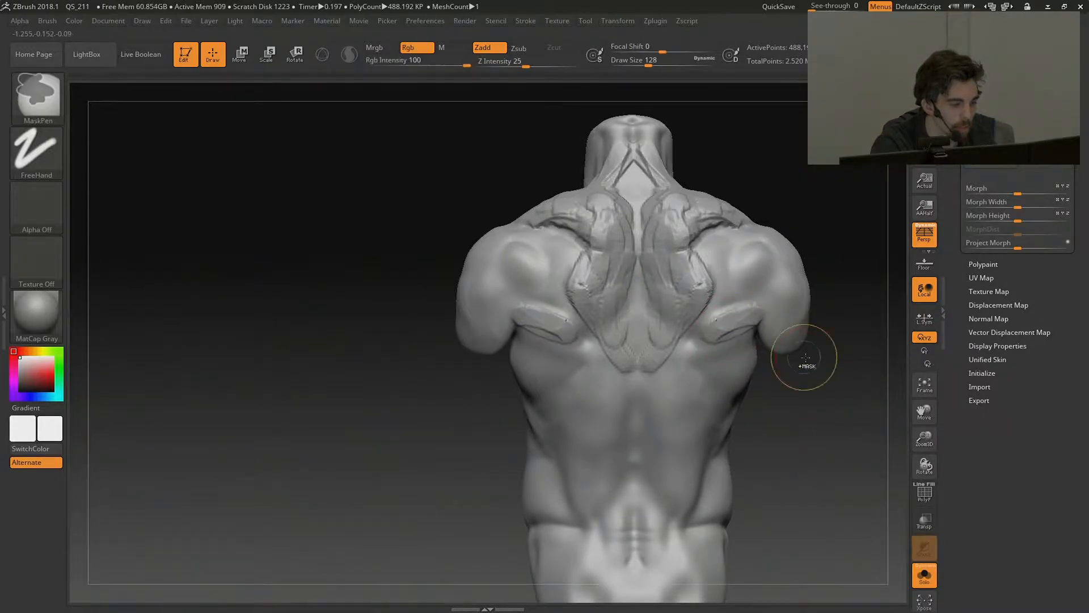
mouse_move(805, 365)
mouse_down()
mouse_move(745, 319)
mouse_move(758, 320)
mouse_up()
mouse_move(817, 392)
shift+mouse_down()
mouse_move(833, 397)
mouse_move(826, 375)
shift+mouse_up()
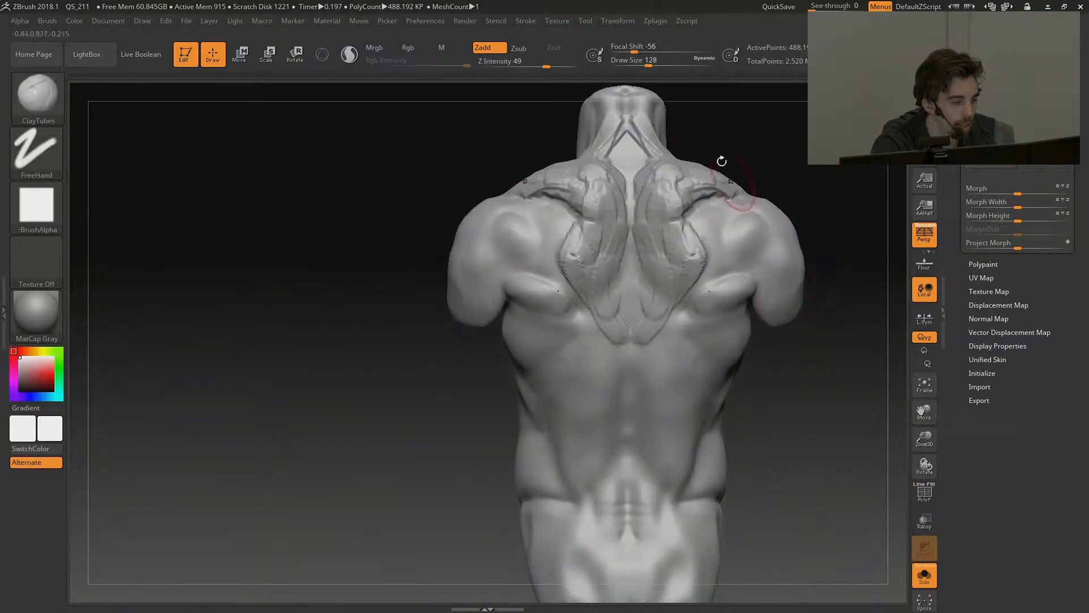
Widen the lats beneath the armpits using the Move brush at draw size 217 and the Inflat brush.
key(b)
key(m)
key(v)
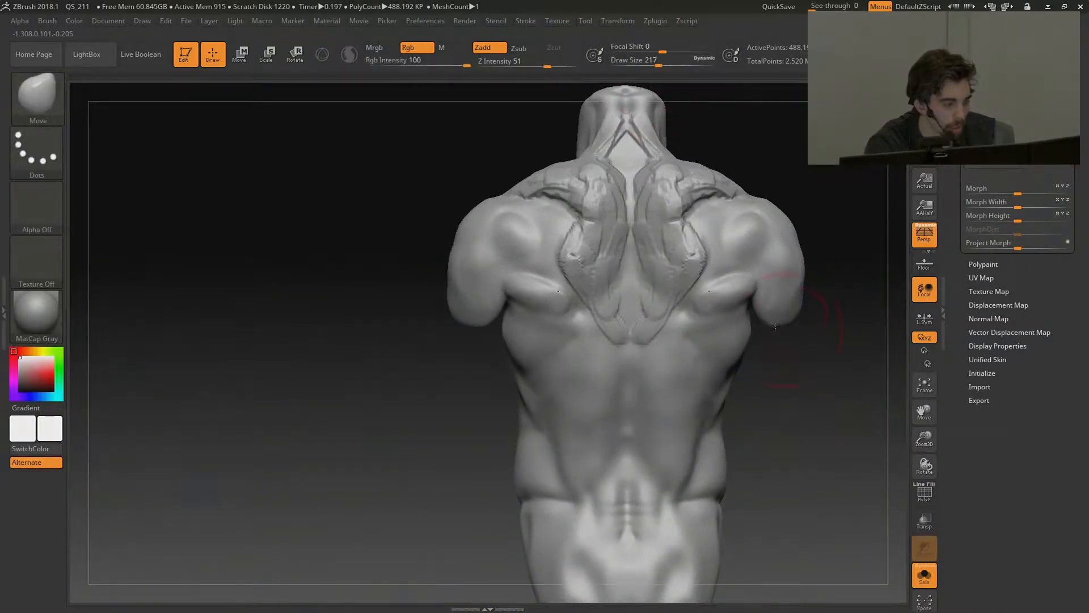
drag(751, 315, 754, 333)
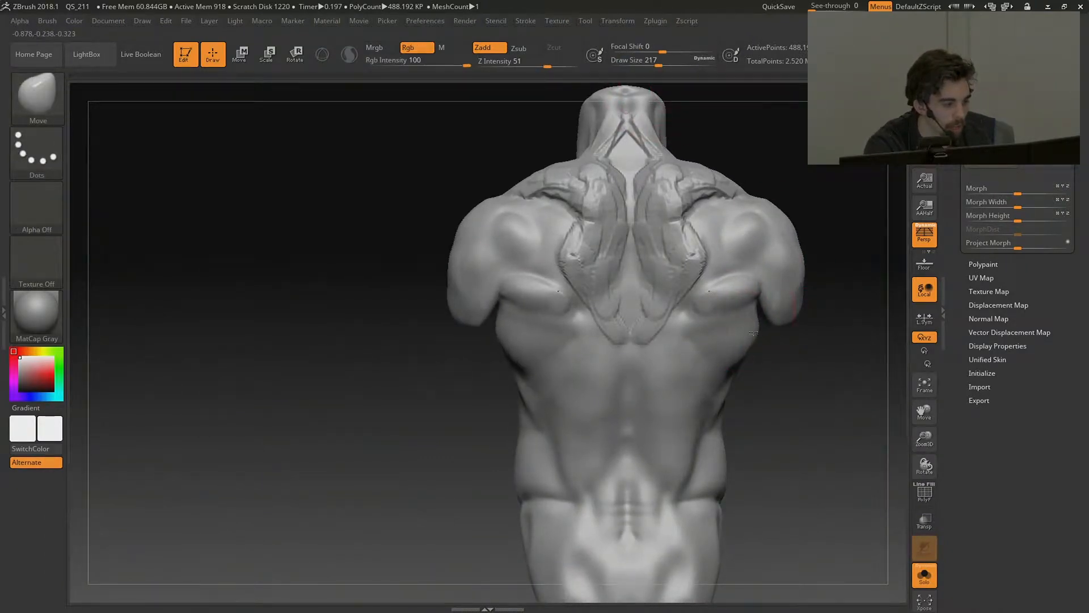
key(b)
key(i)
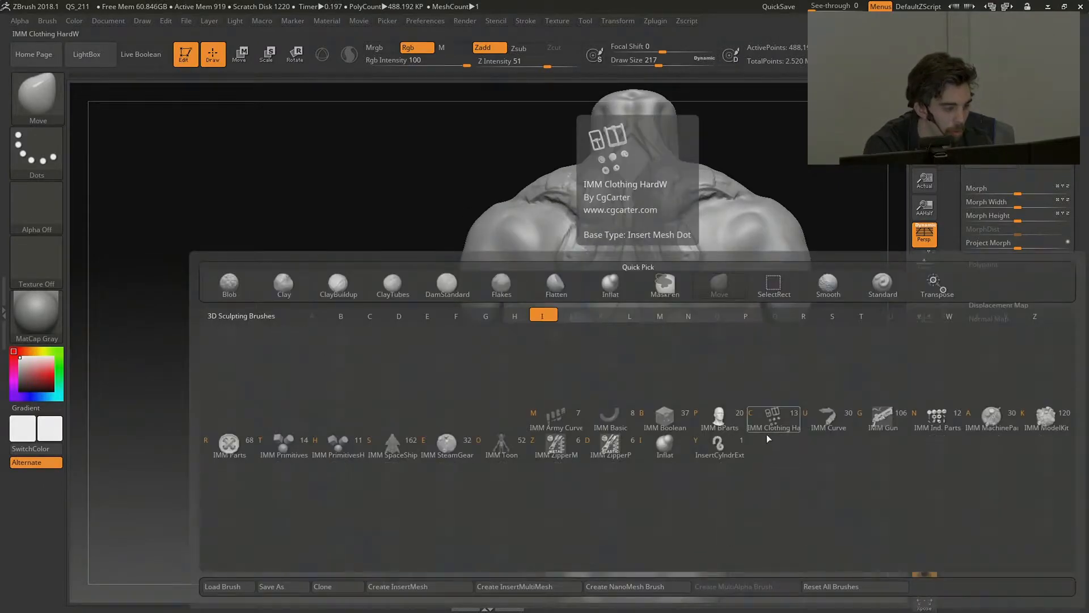
click(658, 447)
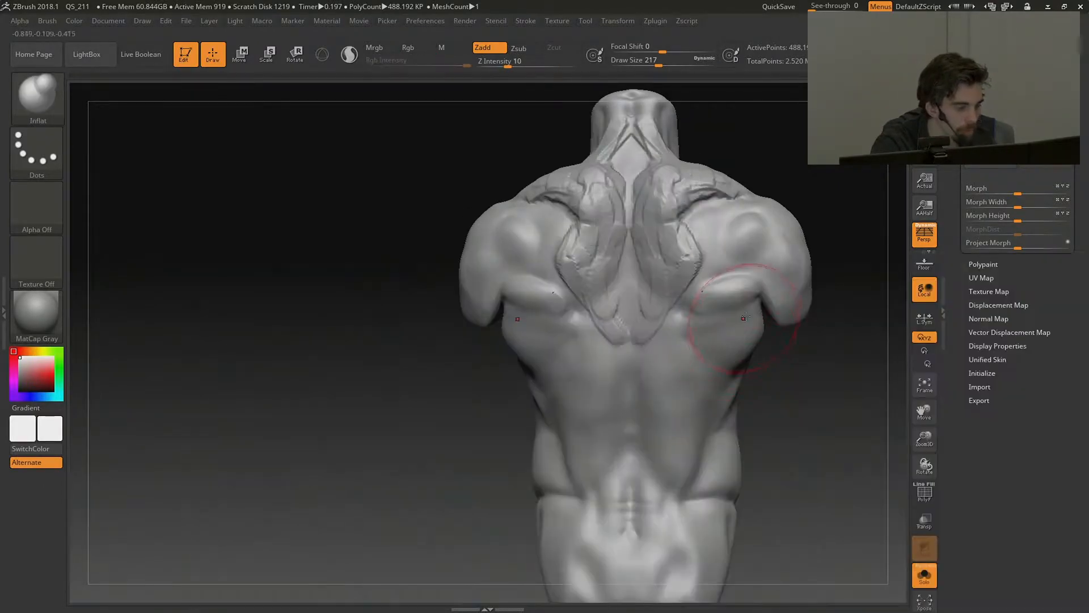
mouse_move(790, 363)
mouse_down()
mouse_move(824, 329)
mouse_move(890, 363)
mouse_move(802, 342)
mouse_move(886, 373)
mouse_move(720, 437)
mouse_move(754, 391)
mouse_up()
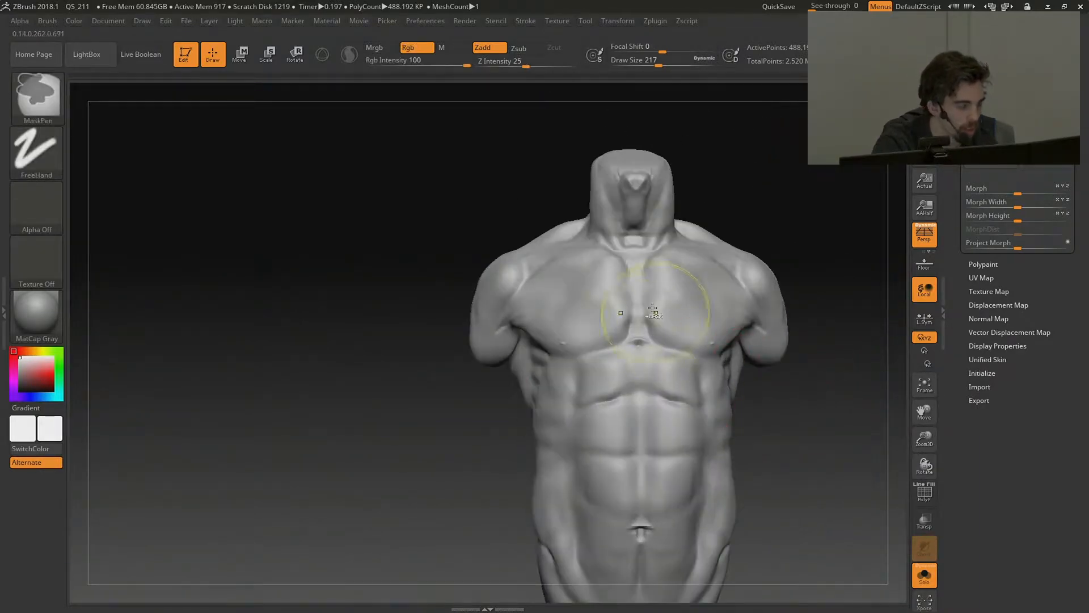
Add volume to the inner chest muscles with ClayTubes at draw size 112.
key(b)
key(c)
key(t)
drag(661, 63, 646, 64)
mouse_move(663, 264)
mouse_down()
mouse_move(658, 317)
mouse_move(687, 326)
mouse_up()
drag(845, 275, 800, 268)
drag(676, 266, 688, 280)
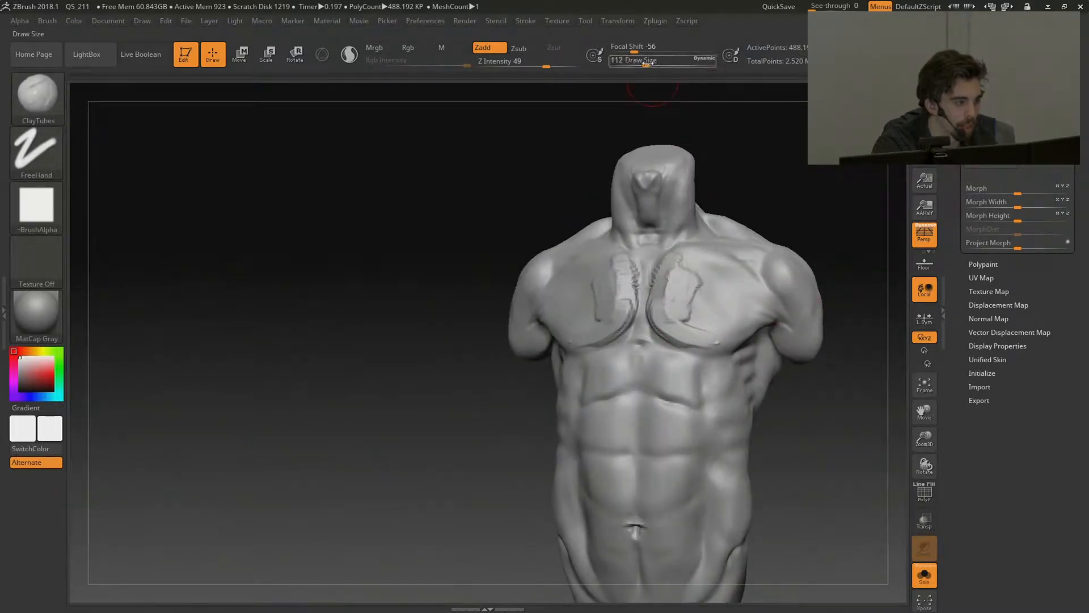
Build up the remaining chest muscles towards the armpits with ClayTubes at draw size 158.
drag(648, 63, 652, 64)
mouse_move(689, 279)
mouse_down()
mouse_move(693, 310)
mouse_move(715, 332)
mouse_move(709, 340)
mouse_move(697, 305)
mouse_up()
mouse_move(696, 264)
mouse_down()
mouse_move(724, 300)
mouse_move(709, 265)
mouse_up()
drag(815, 228, 872, 216)
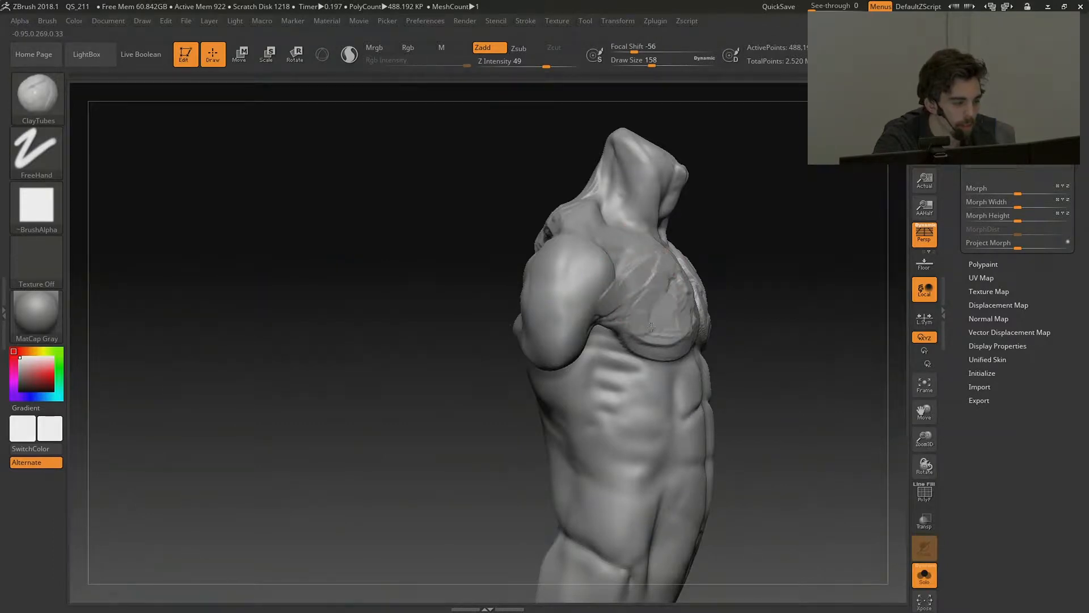
drag(621, 278, 609, 294)
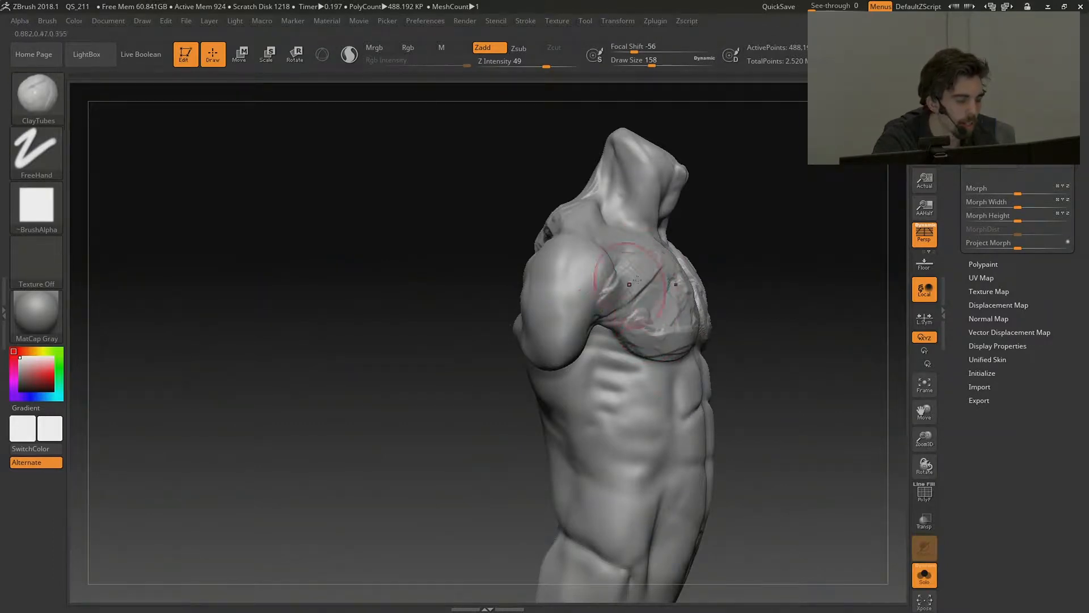
Smooth the clay strokes across the chest and where it meets the armpit.
drag(788, 256, 765, 256)
mouse_move(654, 274)
mouse_down()
mouse_move(653, 263)
mouse_move(607, 288)
mouse_move(675, 284)
mouse_move(705, 314)
mouse_up()
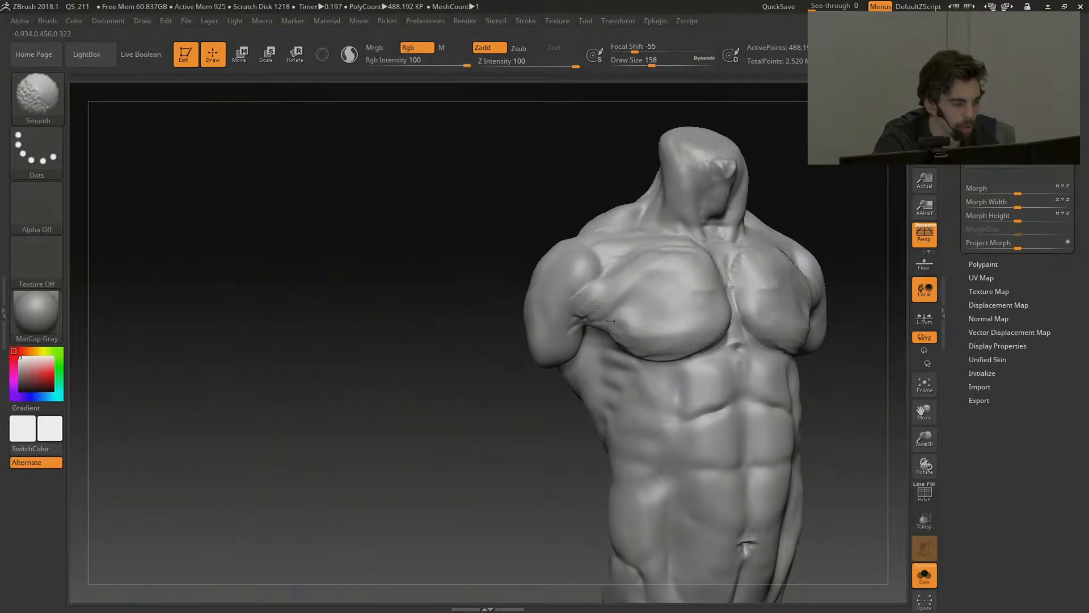
shift+drag(596, 304, 611, 321)
drag(897, 215, 848, 212)
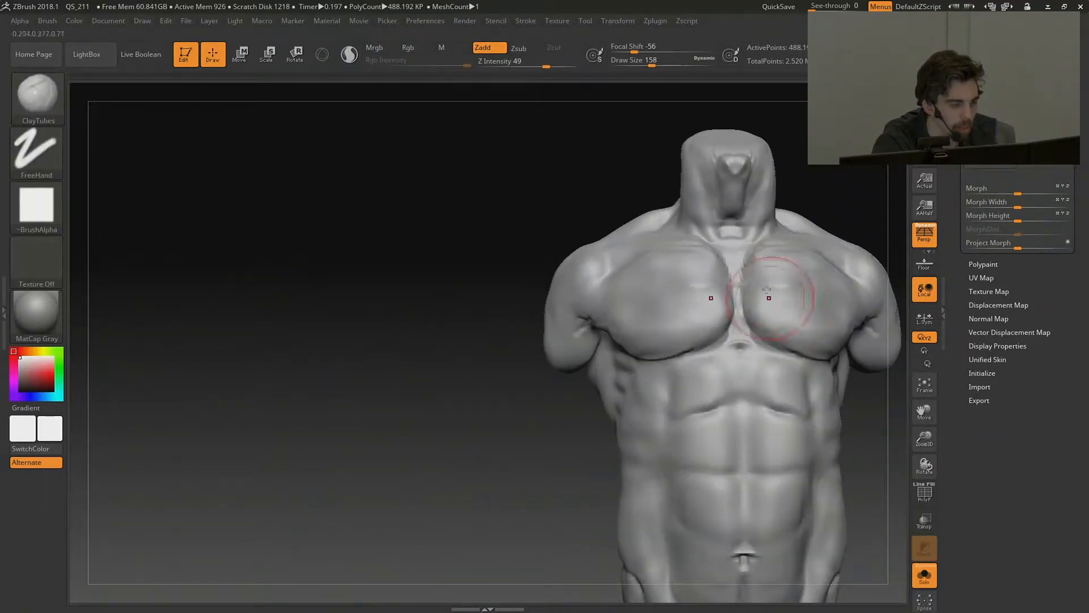
Layer more ClayTubes volume over both pecs, shaping them from the front and side, and smooth the surface.
mouse_move(770, 298)
mouse_down()
mouse_move(819, 319)
mouse_move(797, 323)
mouse_up()
alt+drag(823, 210, 773, 195)
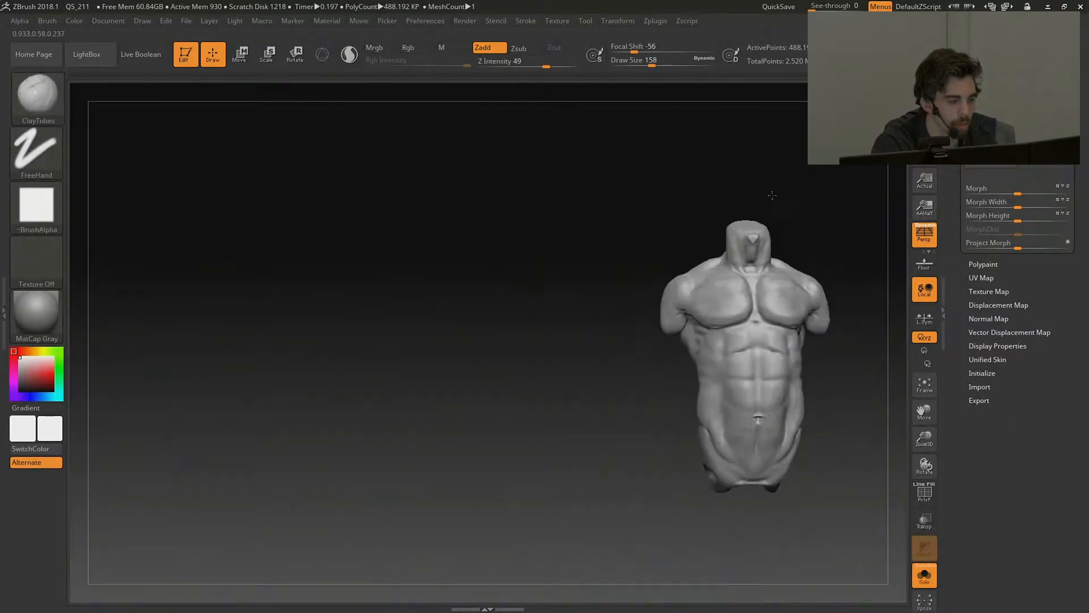
mouse_move(893, 201)
mouse_down()
mouse_move(819, 208)
mouse_move(889, 205)
mouse_move(785, 270)
mouse_move(773, 317)
mouse_up()
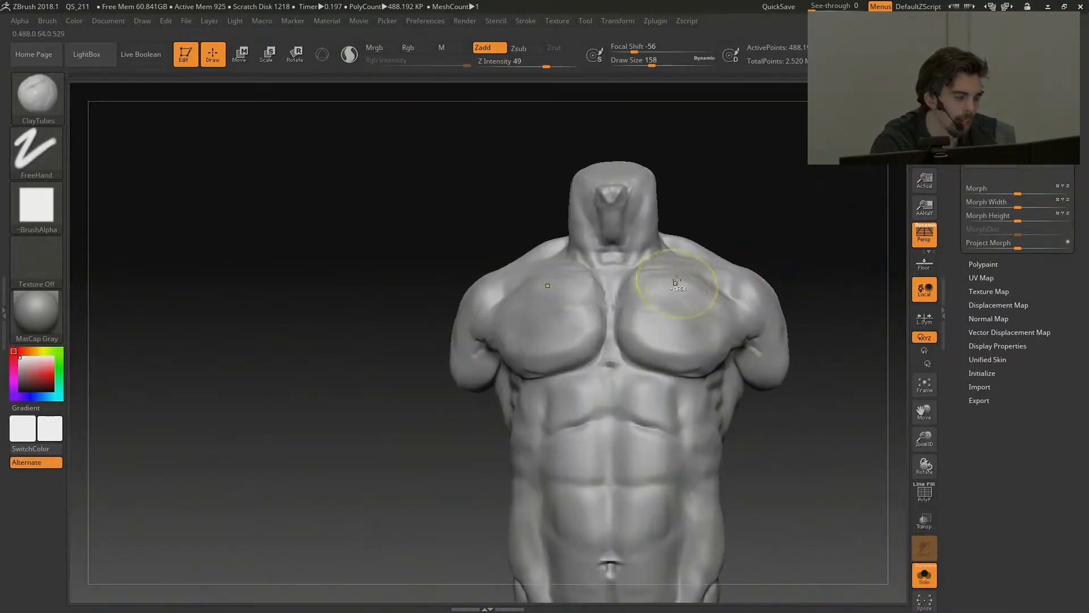
mouse_move(676, 286)
ctrl+mouse_down()
mouse_move(679, 332)
mouse_move(684, 301)
ctrl+mouse_up()
drag(811, 242, 693, 295)
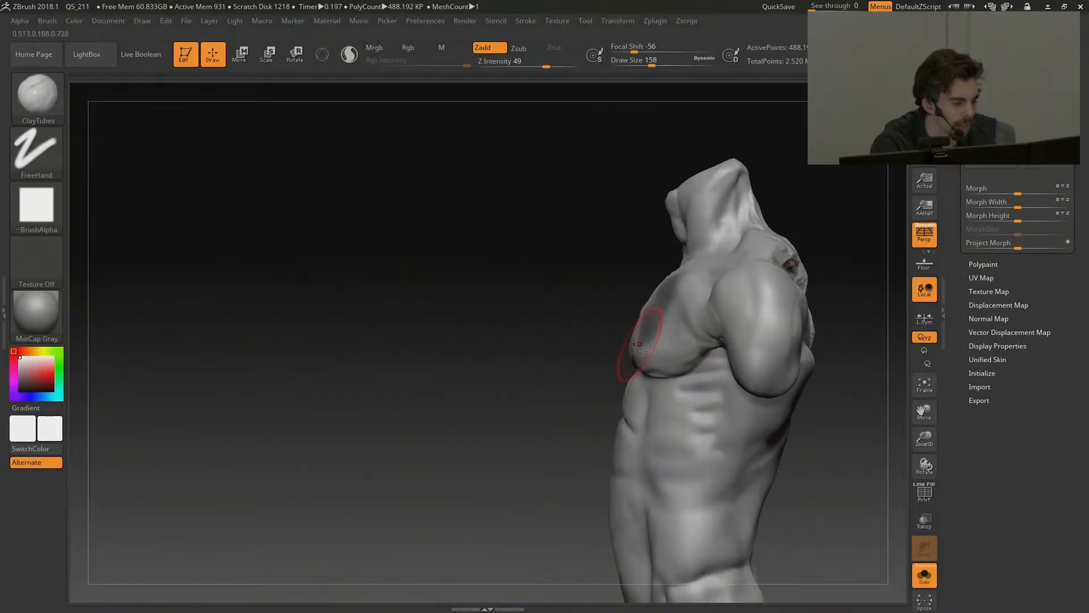
ctrl+drag(591, 375, 580, 419)
drag(568, 412, 675, 352)
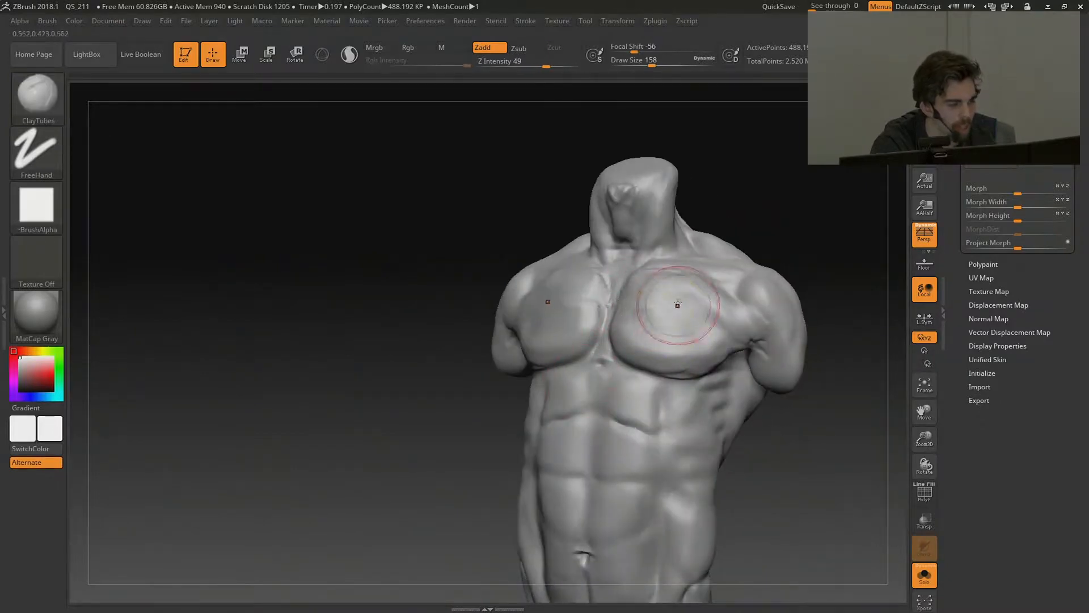
mouse_move(678, 305)
mouse_down()
mouse_move(658, 317)
mouse_move(703, 312)
mouse_move(694, 330)
mouse_move(648, 316)
mouse_move(697, 300)
mouse_up()
shift+drag(843, 249, 764, 246)
drag(681, 284, 654, 325)
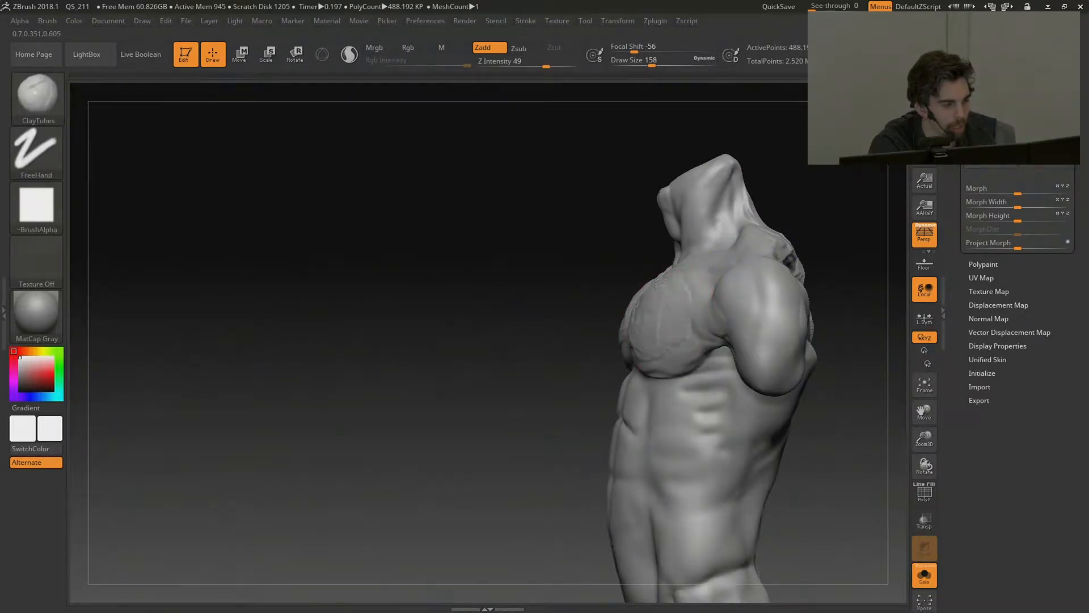
mouse_move(659, 281)
shift+mouse_down()
mouse_move(628, 340)
mouse_move(683, 341)
shift+mouse_up()
Reduce the ClayTubes draw size to 11 for thin lines on the back of the torso.
mouse_move(530, 360)
alt+mouse_down()
mouse_move(764, 236)
mouse_move(765, 264)
alt+mouse_up()
drag(652, 66, 634, 65)
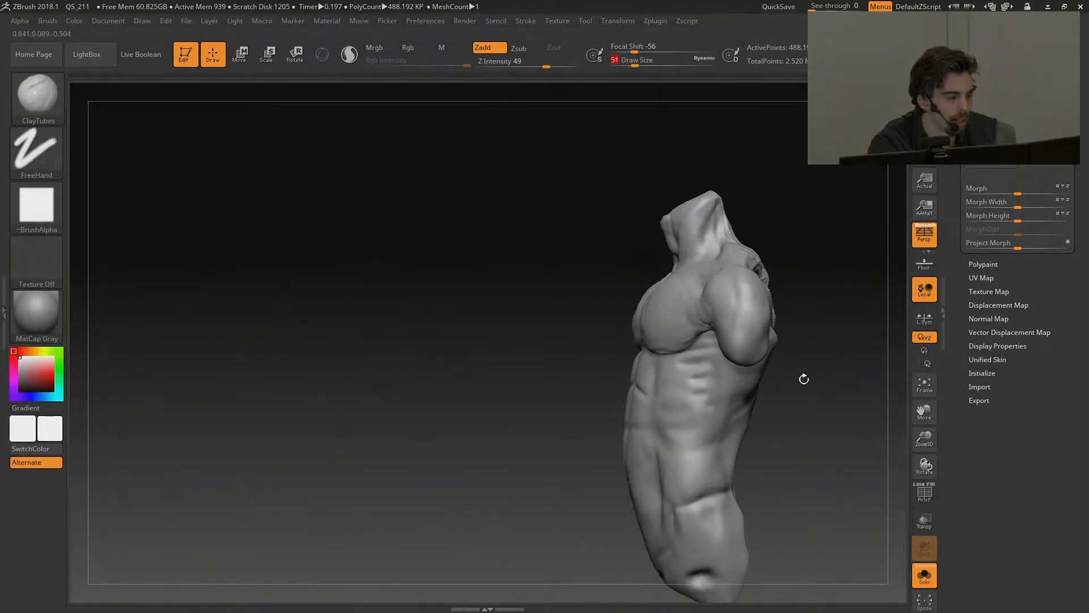
shift+drag(803, 378, 675, 383)
mouse_move(860, 429)
alt+mouse_down()
mouse_move(814, 380)
mouse_move(816, 343)
mouse_move(817, 377)
alt+mouse_up()
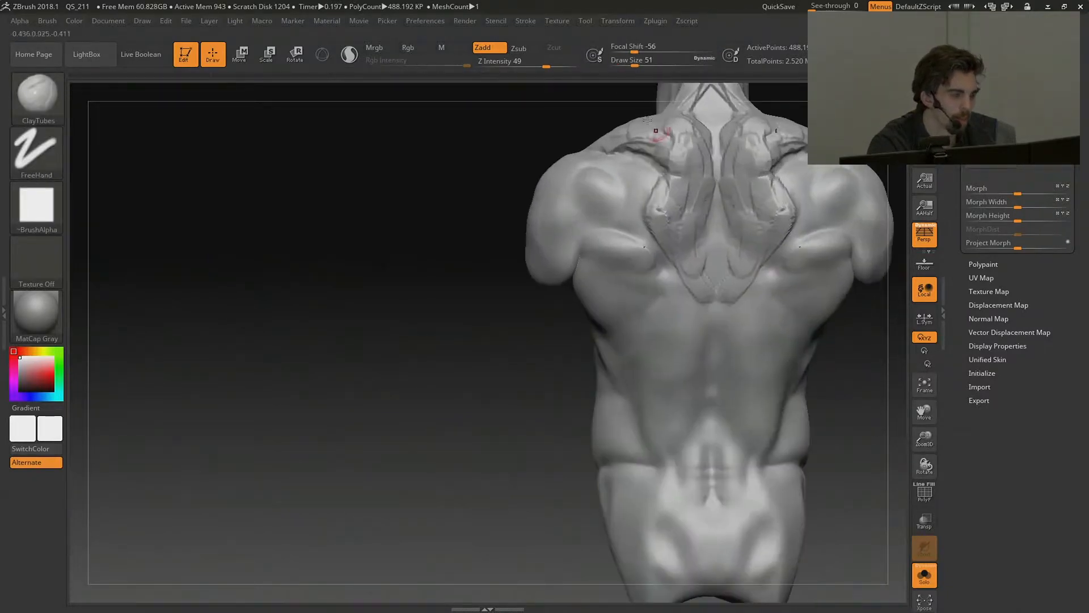
drag(629, 60, 617, 60)
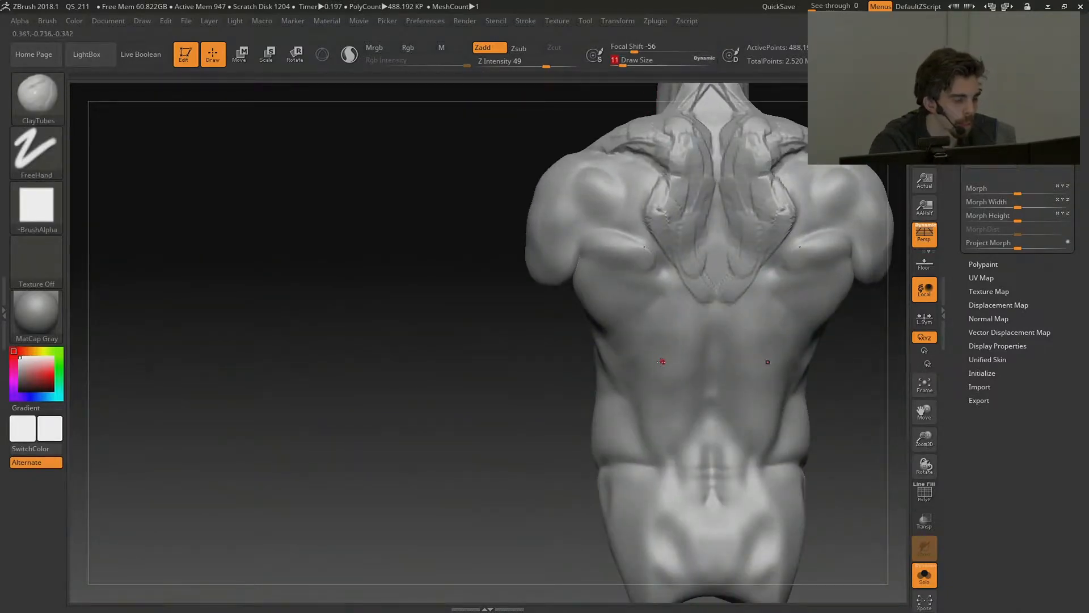
Try thin guide lines on the back: an arc across the mid back and a vertical line along the spine.
key(ctrl)
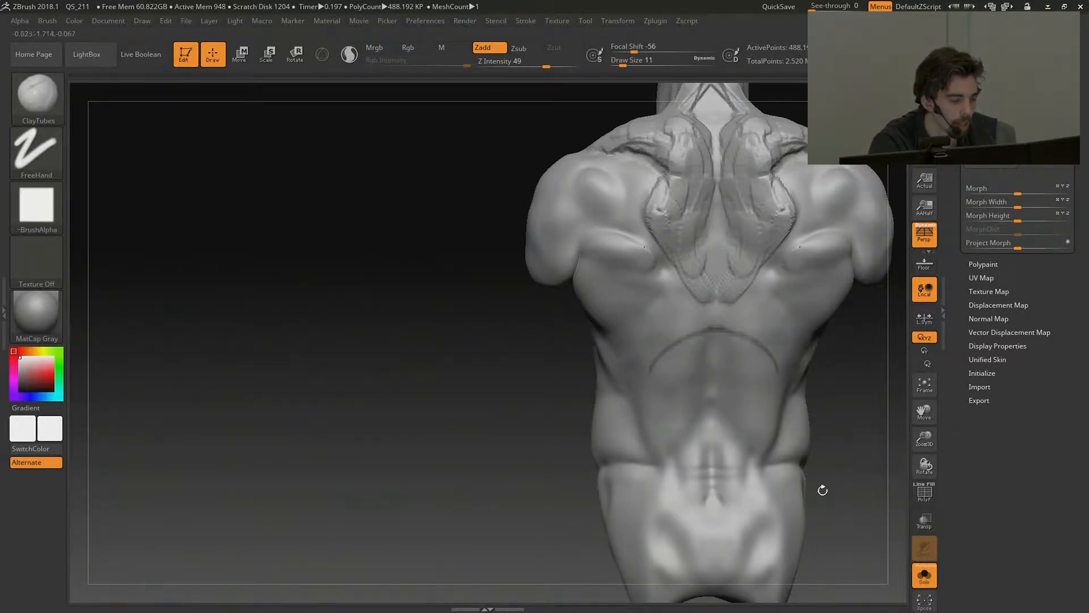
alt+drag(871, 452, 844, 407)
alt+drag(793, 161, 591, 191)
mouse_move(507, 171)
mouse_down()
mouse_move(527, 389)
mouse_move(511, 450)
mouse_move(524, 454)
mouse_up()
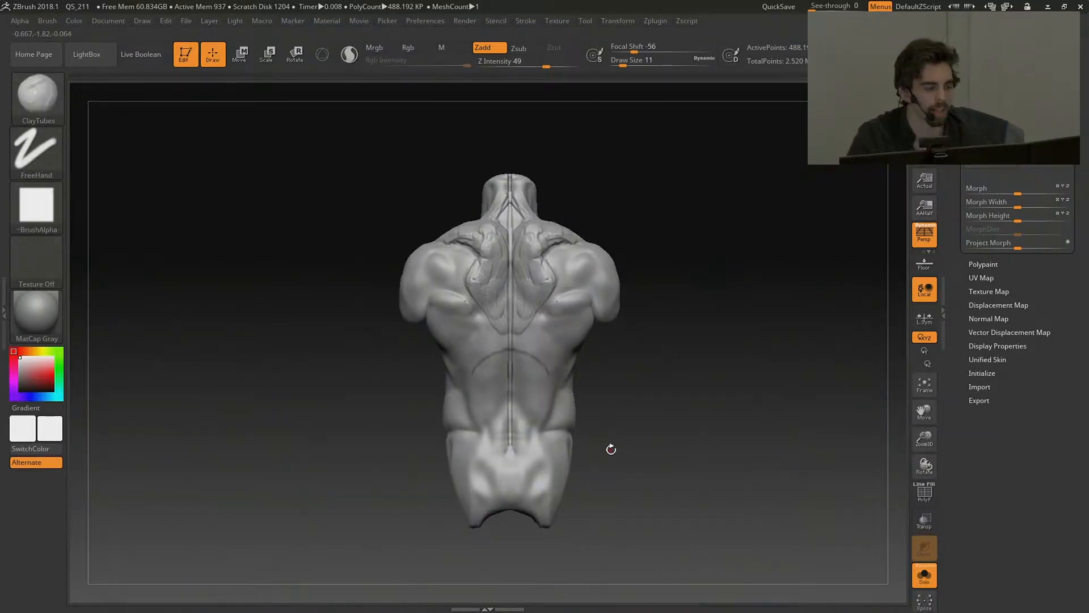
key(ctrl+z)
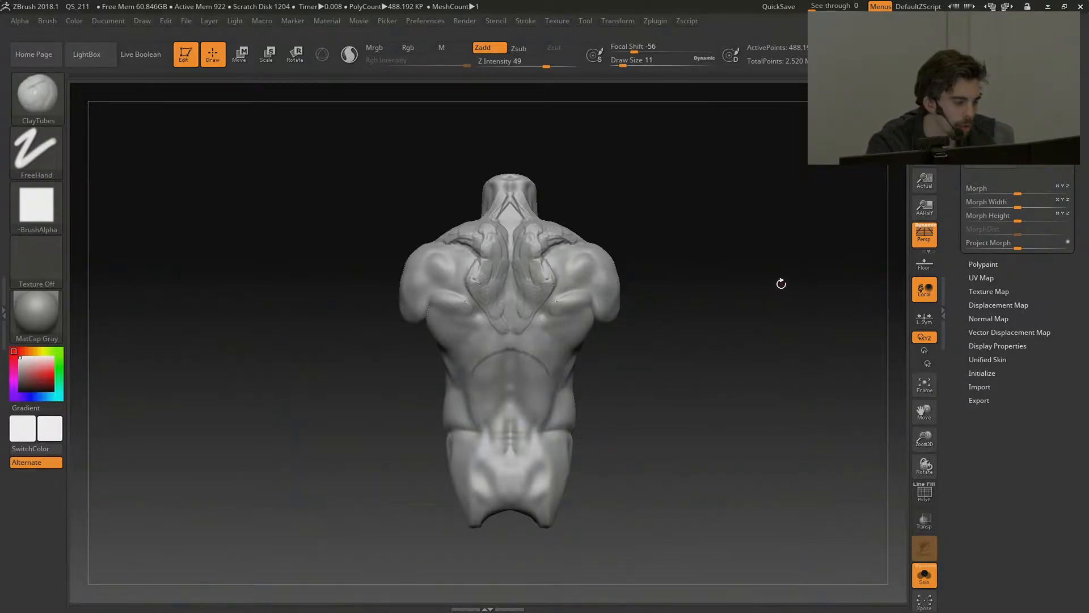
Undo the mid-back arc and try a mirrored pair of curved lines below the shoulder blades.
alt+drag(781, 284, 827, 395)
key(ctrl+z)
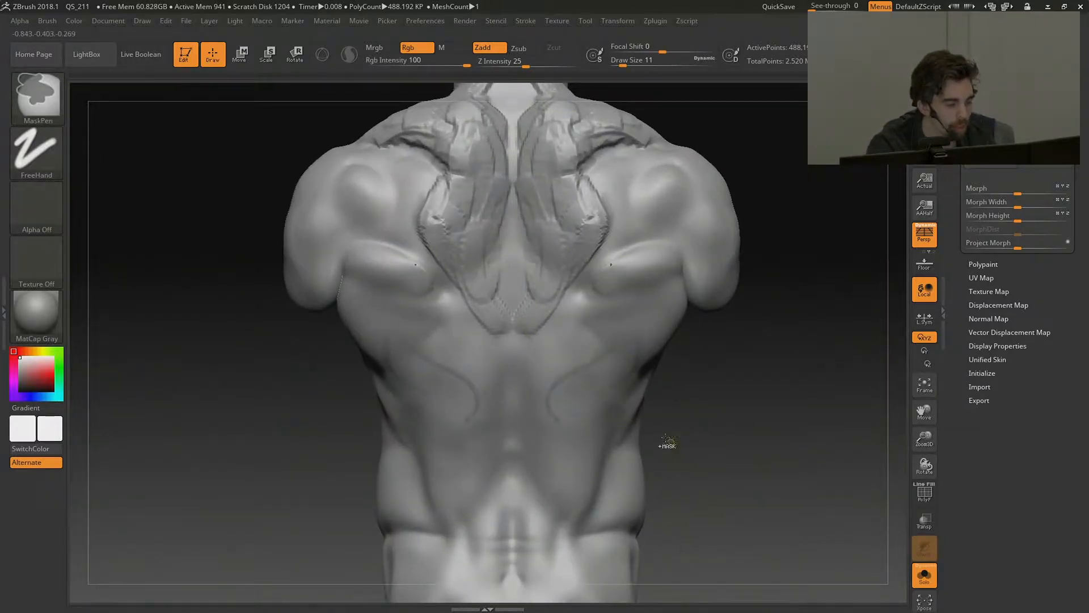
key(ctrl+z)
Try thin guide lines across and along the chest muscle from the side.
mouse_move(831, 430)
mouse_down()
mouse_move(878, 425)
mouse_move(851, 352)
mouse_move(873, 391)
mouse_up()
key(ctrl)
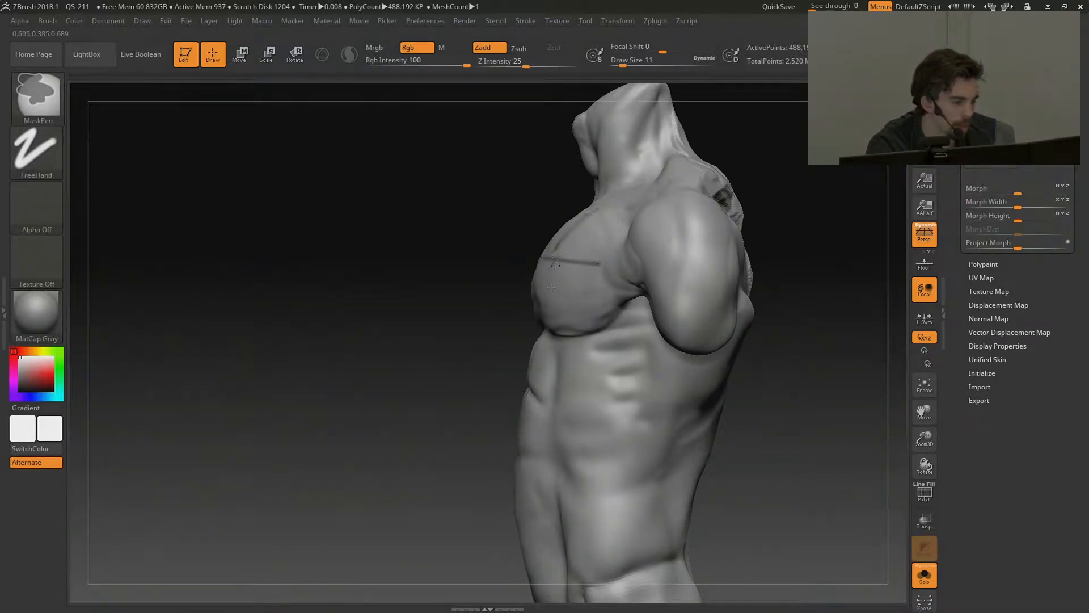
mouse_move(790, 299)
alt+mouse_down()
mouse_move(758, 268)
mouse_move(800, 278)
mouse_move(805, 323)
alt+mouse_up()
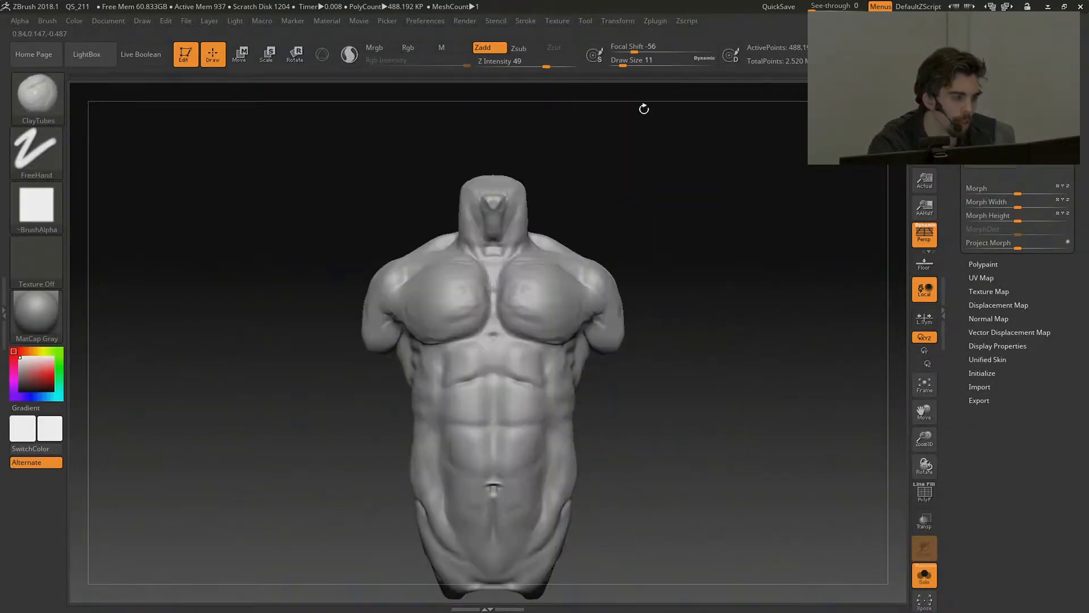
Set the draw size to 154 and smooth the thin guide lines off both chest muscles.
drag(624, 61, 652, 61)
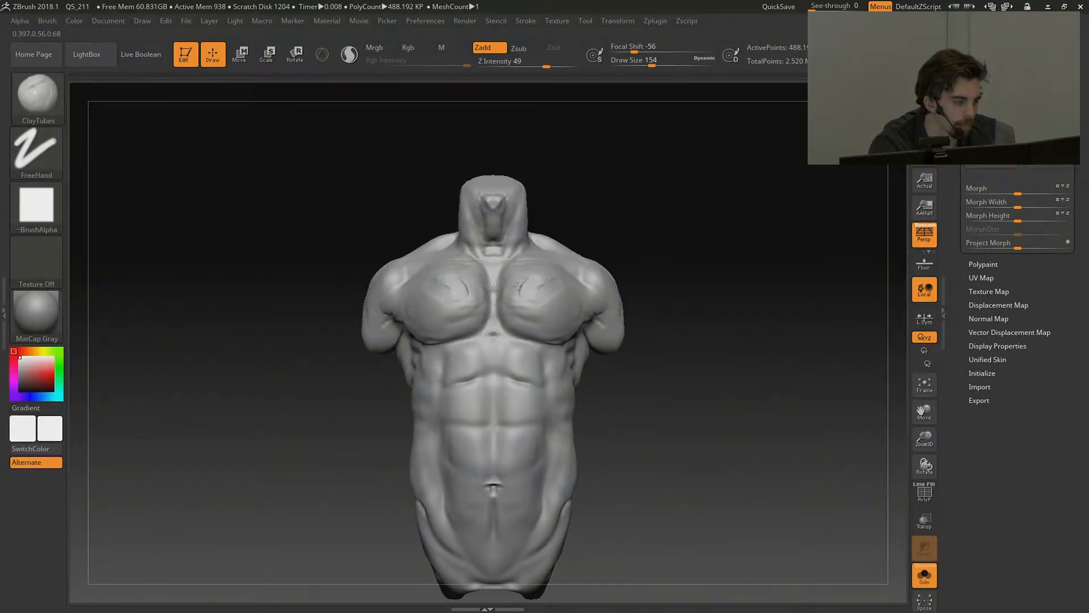
mouse_move(522, 304)
shift+mouse_down()
mouse_move(528, 292)
mouse_move(530, 306)
mouse_move(511, 320)
shift+mouse_up()
mouse_move(670, 276)
mouse_down()
mouse_move(530, 308)
mouse_move(530, 320)
mouse_up()
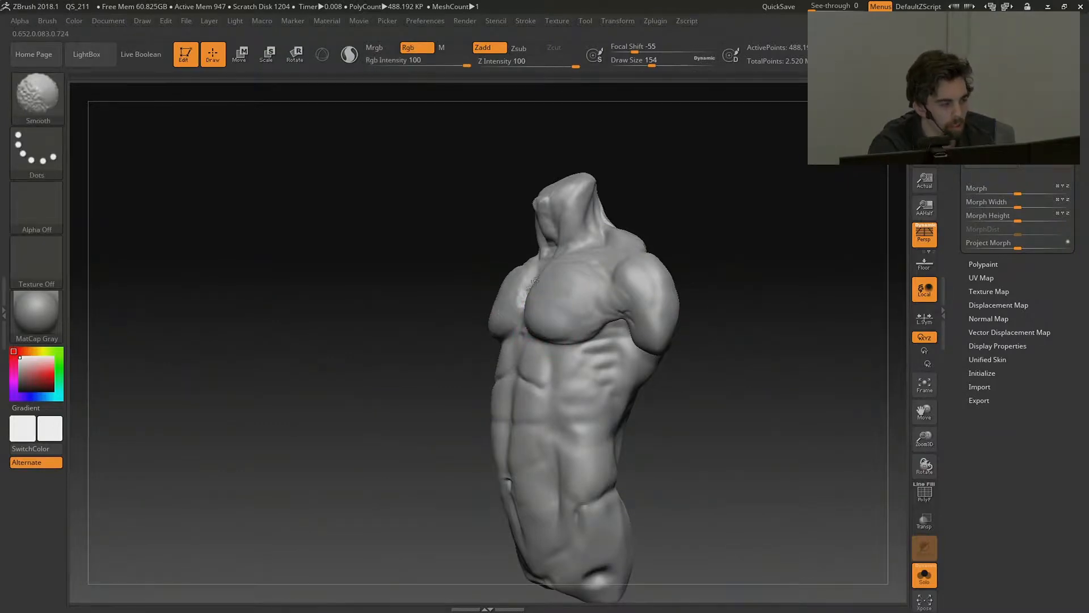
drag(700, 247, 767, 233)
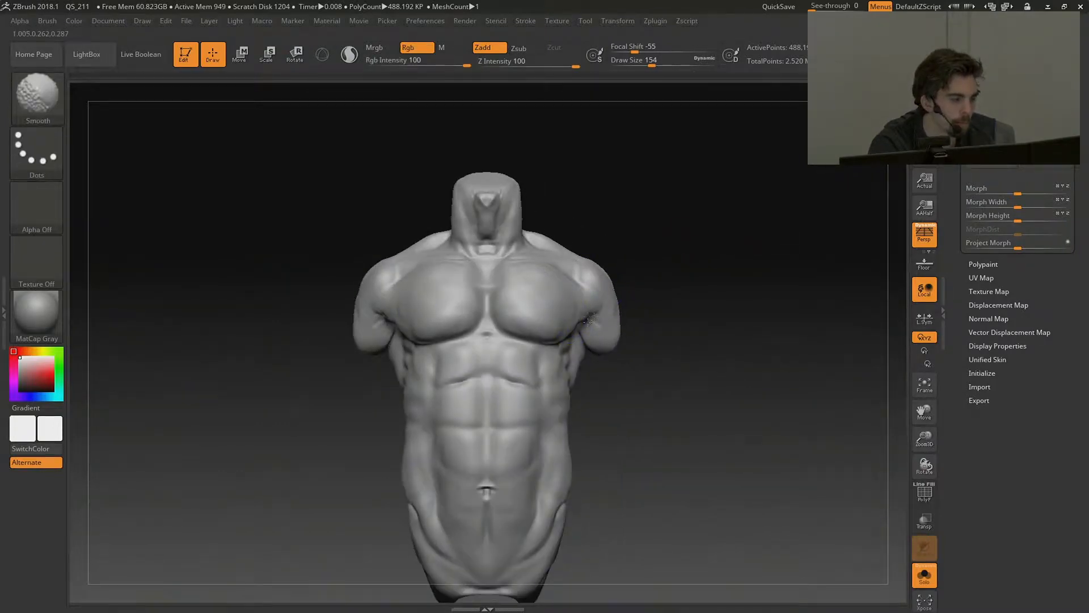
alt+drag(702, 289, 794, 267)
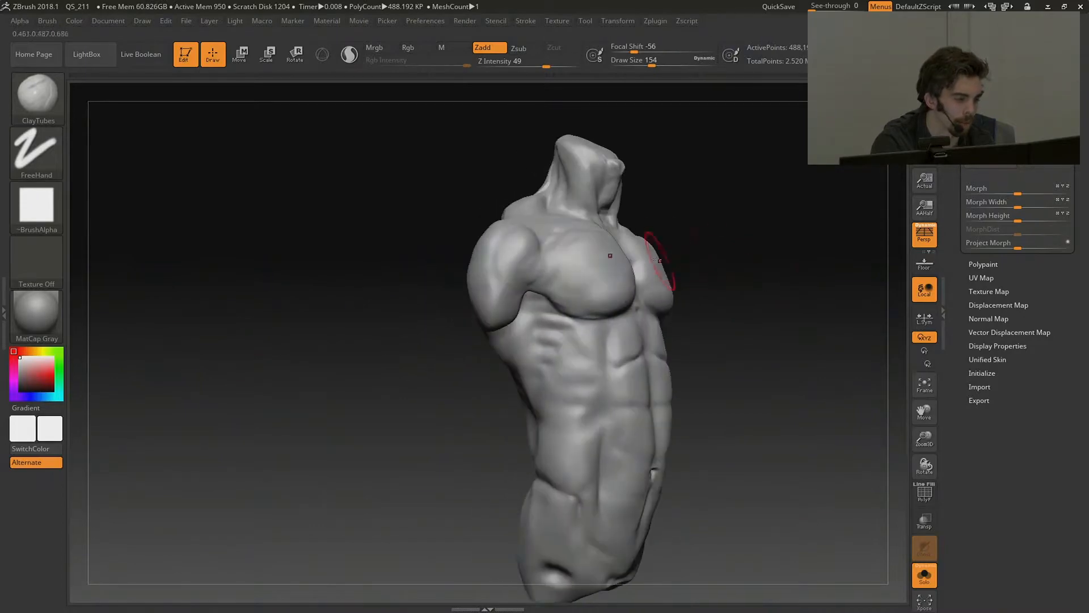
Switch to the DamStandard brush and carve fibre grooves across the upper and outer chest muscles.
mouse_move(704, 258)
mouse_down()
mouse_move(712, 272)
mouse_move(716, 238)
mouse_up()
key(b)
key(d)
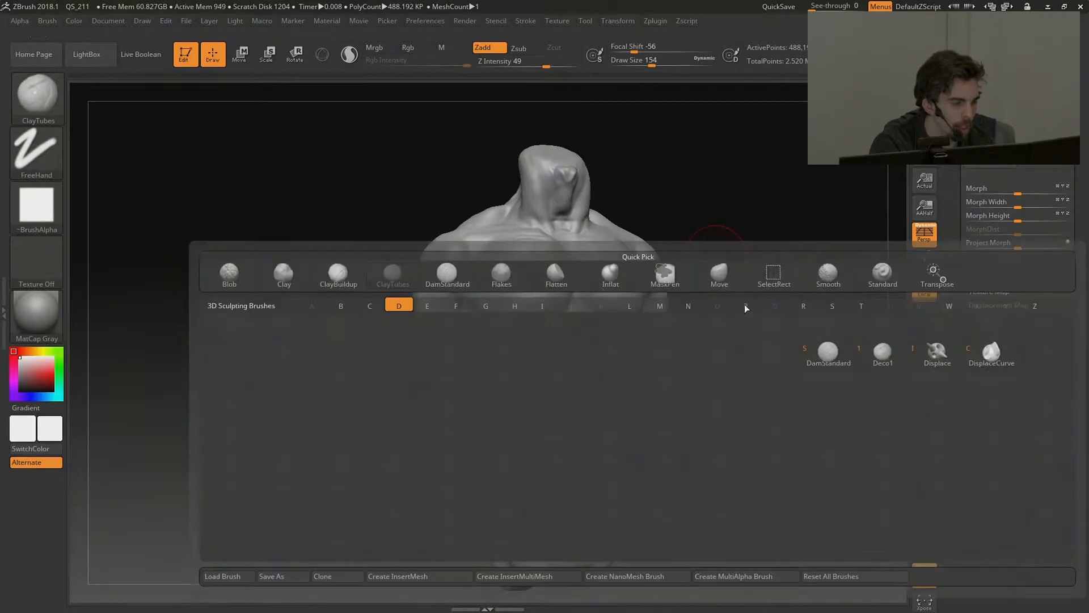
click(828, 350)
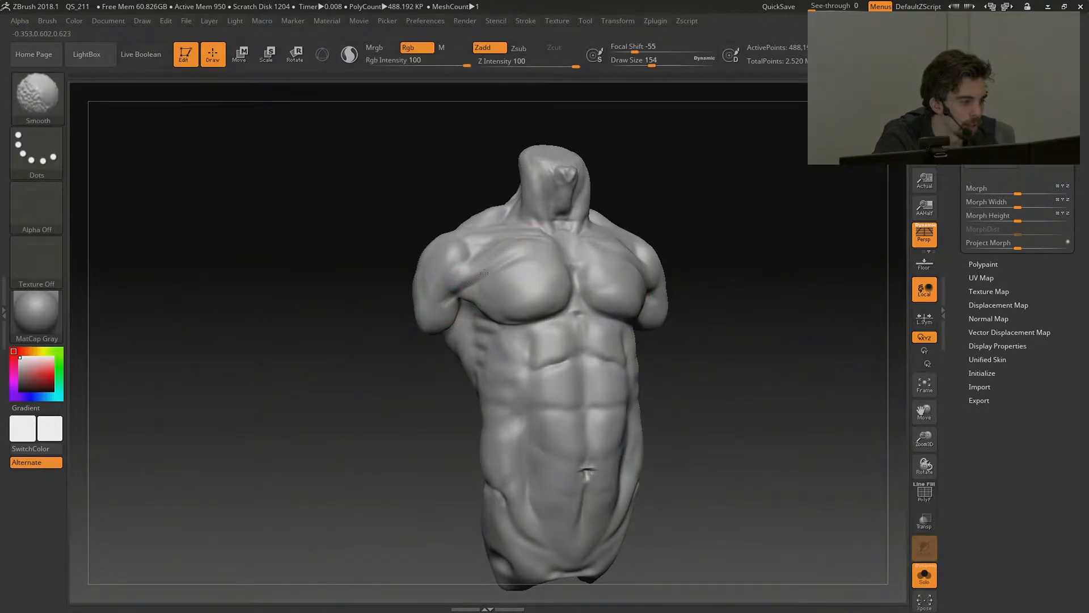
drag(683, 212, 692, 231)
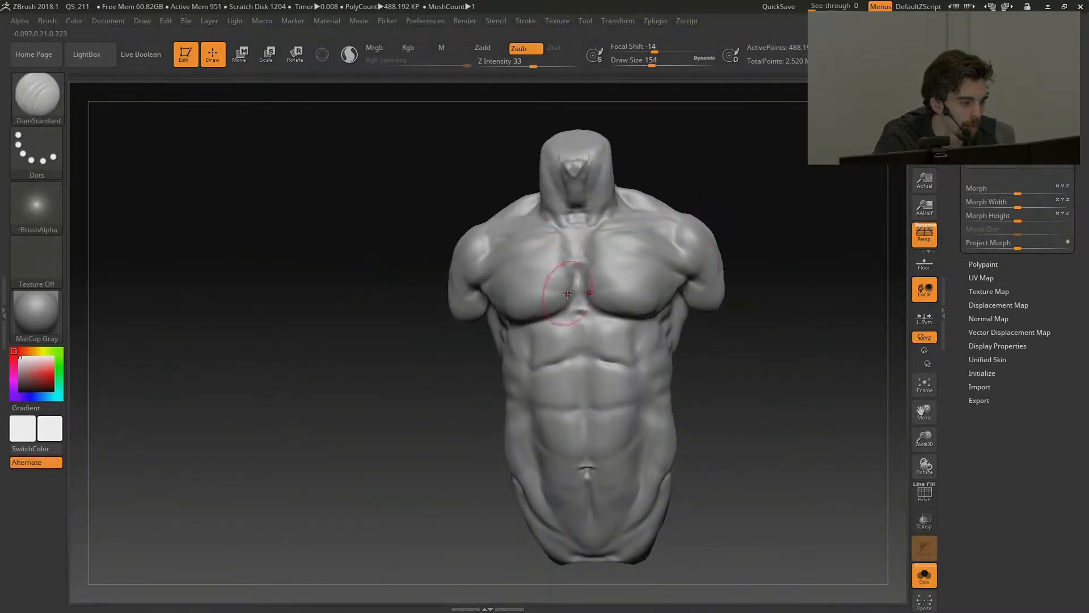
mouse_move(806, 309)
mouse_down()
mouse_move(812, 273)
mouse_move(806, 304)
mouse_up()
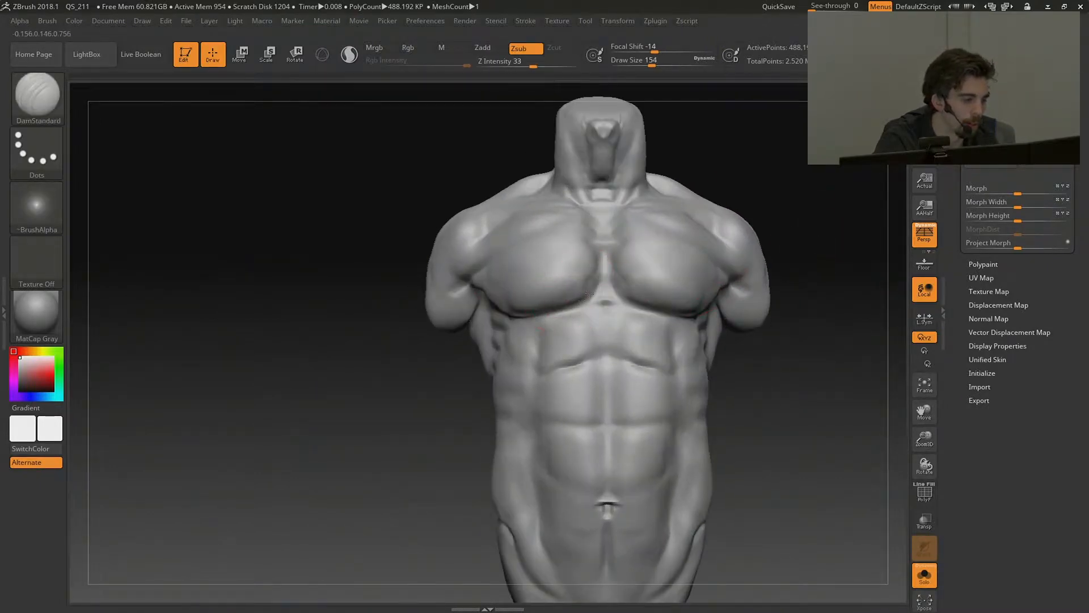
mouse_move(588, 295)
mouse_down()
mouse_move(528, 314)
mouse_move(566, 281)
mouse_up()
drag(363, 309, 441, 302)
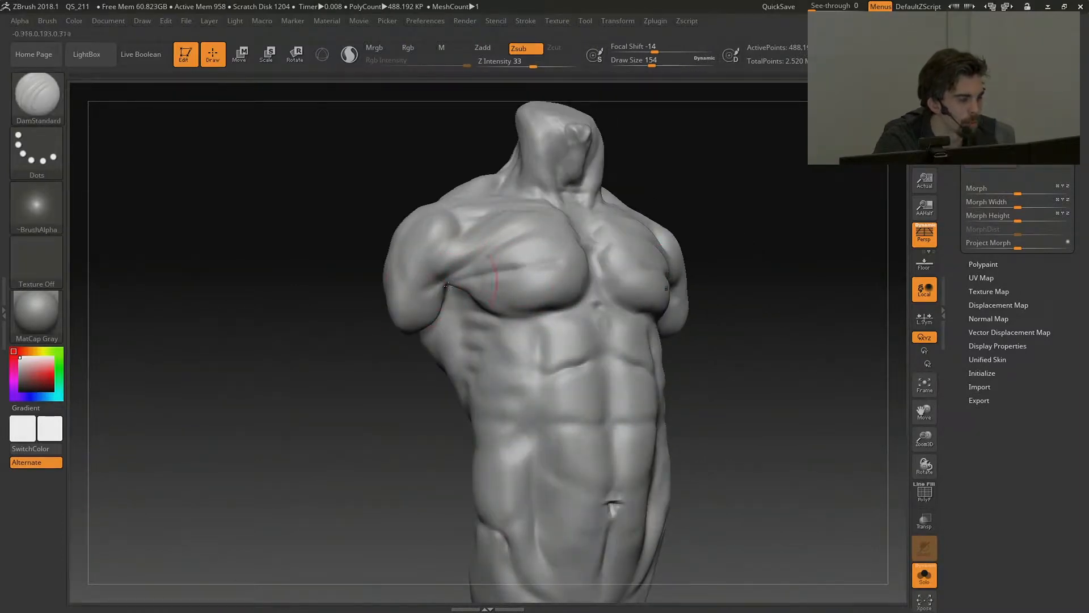
Carve further grooves fanning from the armpit across the chest and soften them with the Smooth brush.
alt+drag(758, 207, 749, 176)
mouse_move(749, 176)
shift+mouse_down()
mouse_move(727, 190)
mouse_move(794, 192)
mouse_move(771, 188)
mouse_move(773, 218)
shift+mouse_up()
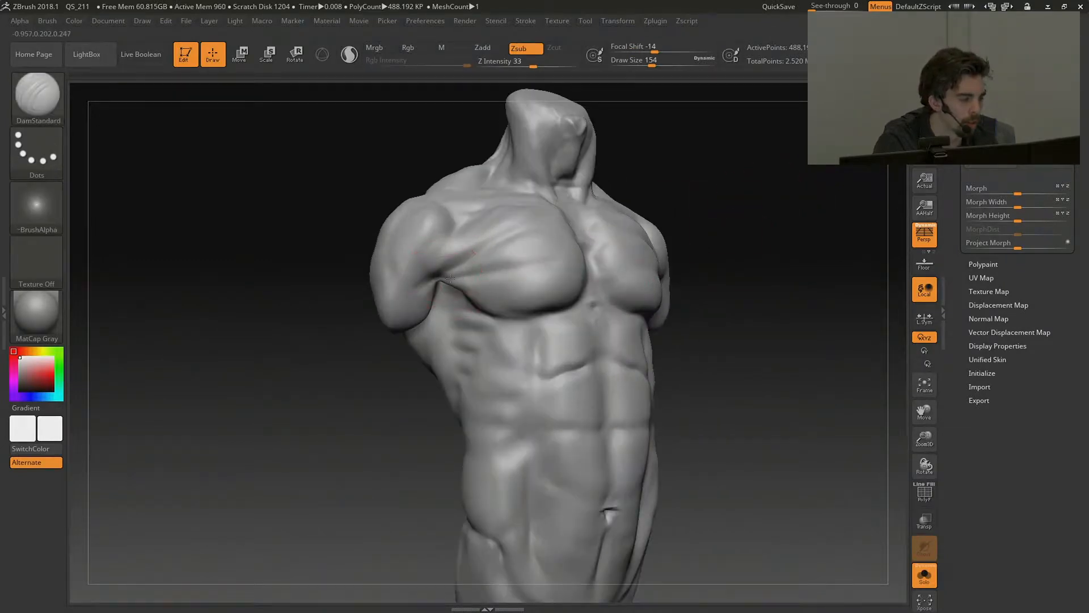
drag(686, 251, 522, 255)
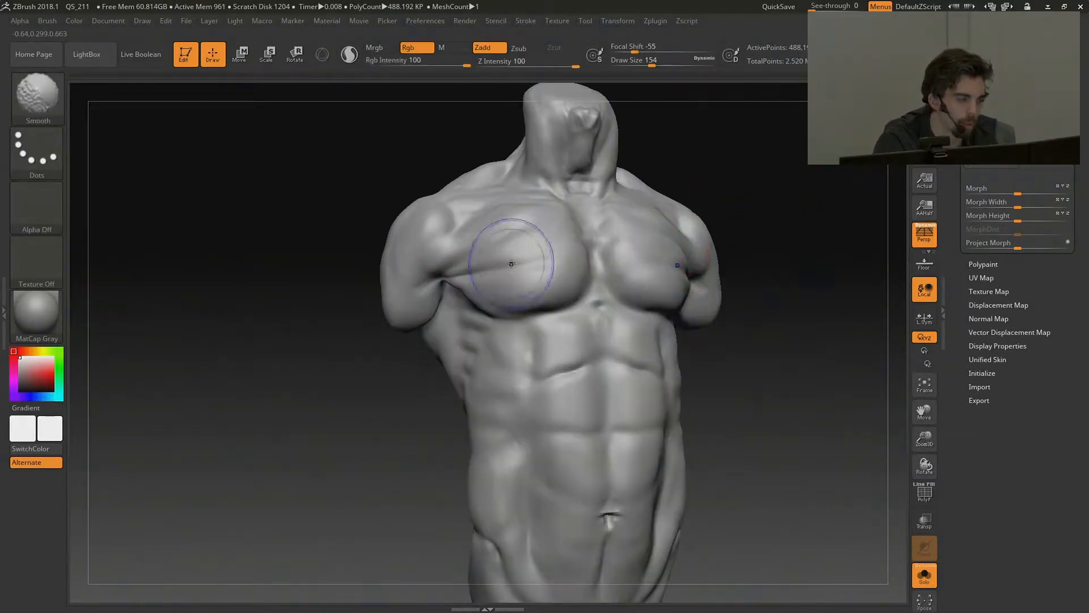
key(shift)
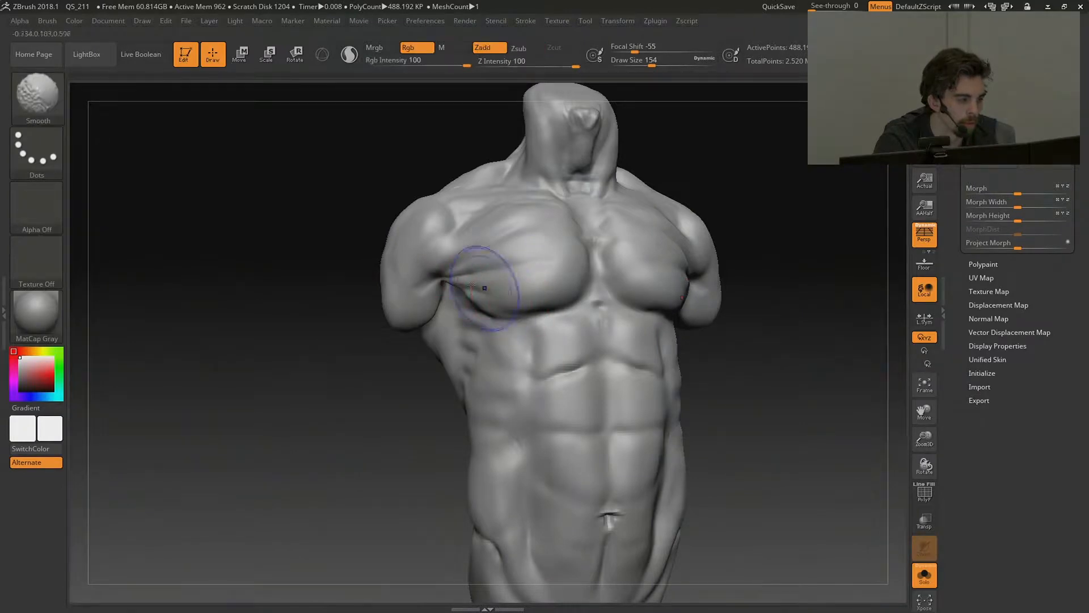
drag(746, 334, 750, 353)
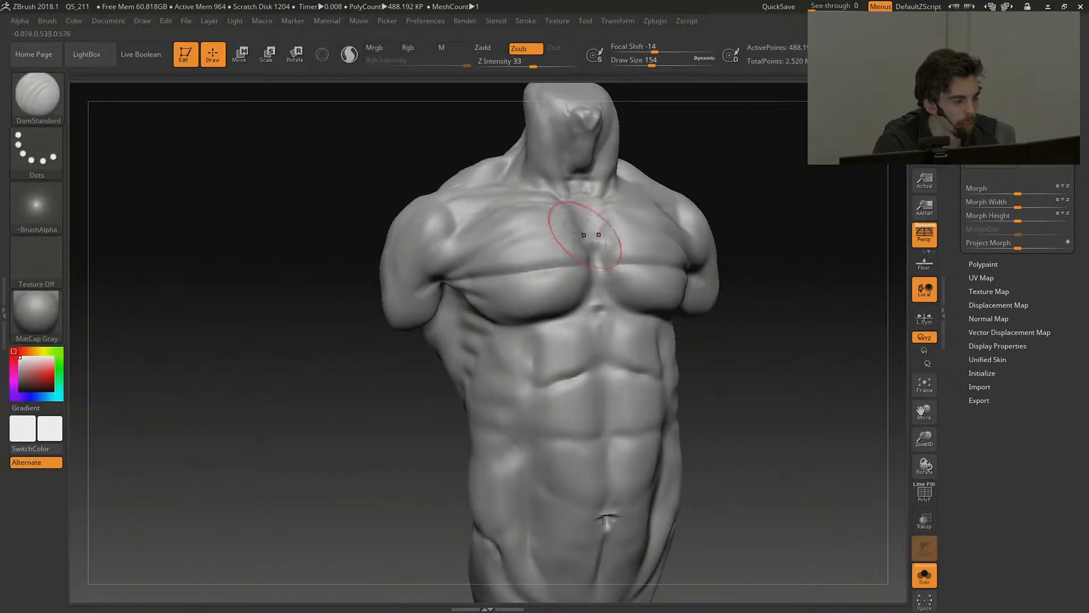
Cut more chest fibre grooves from the breastbone towards the armpit and smooth the chest and front of the shoulder.
mouse_move(584, 234)
mouse_down()
mouse_move(579, 221)
mouse_move(457, 254)
mouse_move(474, 268)
mouse_up()
mouse_move(751, 287)
alt+mouse_down()
mouse_move(741, 192)
mouse_move(752, 334)
alt+mouse_up()
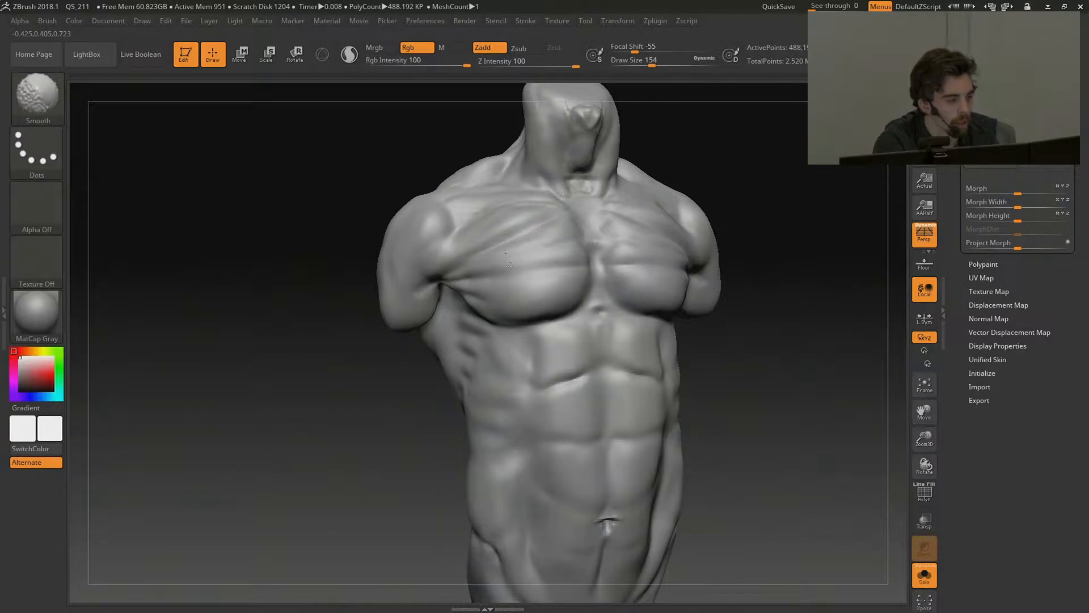
mouse_move(767, 276)
alt+mouse_down()
mouse_move(716, 219)
mouse_move(731, 335)
alt+mouse_up()
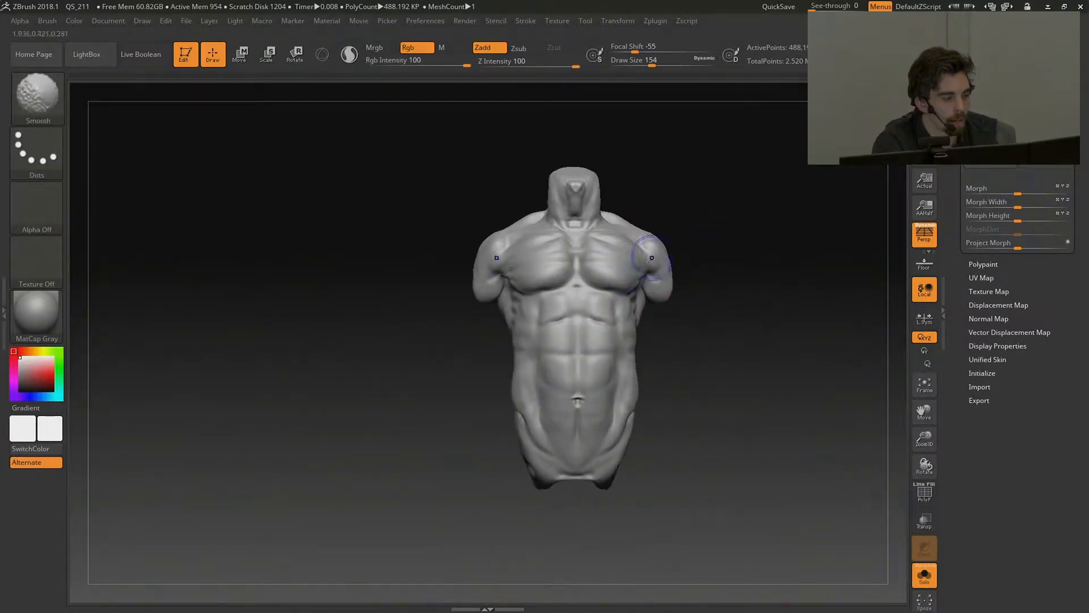
shift+drag(648, 260, 658, 270)
Build up four mirrored rows of abdominal muscle blocks with the ClayTubes brush, down past the navel.
mouse_move(833, 238)
alt+mouse_down()
mouse_move(843, 301)
mouse_move(696, 289)
alt+mouse_up()
mouse_move(558, 265)
mouse_down()
mouse_move(587, 298)
mouse_move(547, 282)
mouse_move(553, 326)
mouse_move(542, 343)
mouse_move(576, 338)
mouse_up()
mouse_move(552, 378)
mouse_down()
mouse_move(559, 417)
mouse_move(576, 395)
mouse_move(588, 400)
mouse_up()
alt+right_drag(578, 462, 600, 398)
mouse_move(586, 424)
mouse_down()
mouse_move(596, 391)
mouse_move(587, 444)
mouse_move(612, 441)
mouse_up()
drag(777, 360, 673, 362)
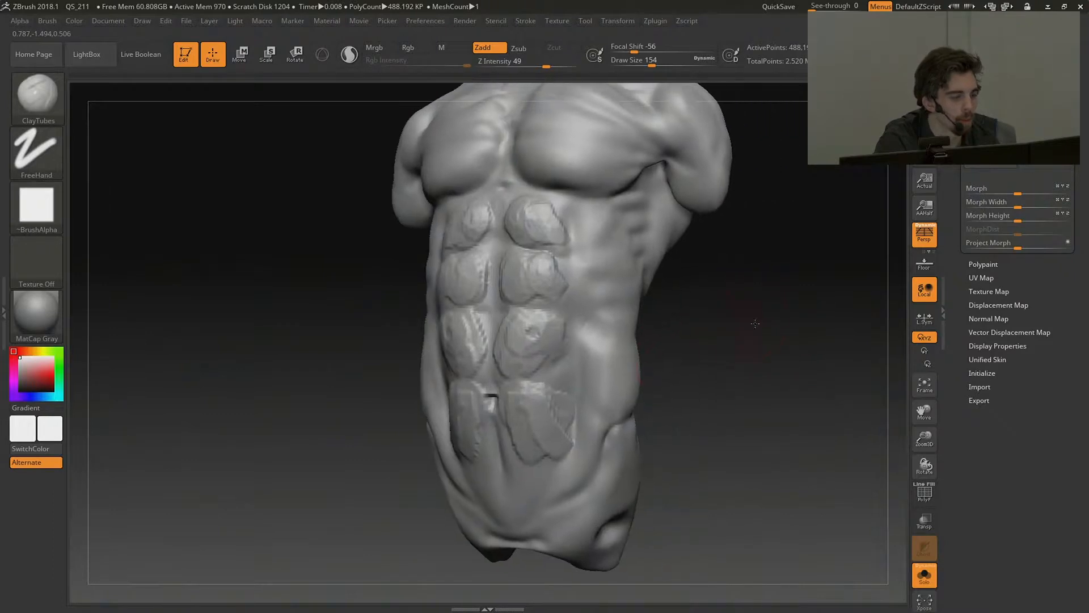
Lay diagonal ClayTubes strips down the flank, from below the ribs to beside the abdominal blocks.
drag(756, 323, 689, 320)
drag(615, 220, 579, 271)
mouse_move(622, 240)
mouse_down()
mouse_move(593, 278)
mouse_move(606, 345)
mouse_up()
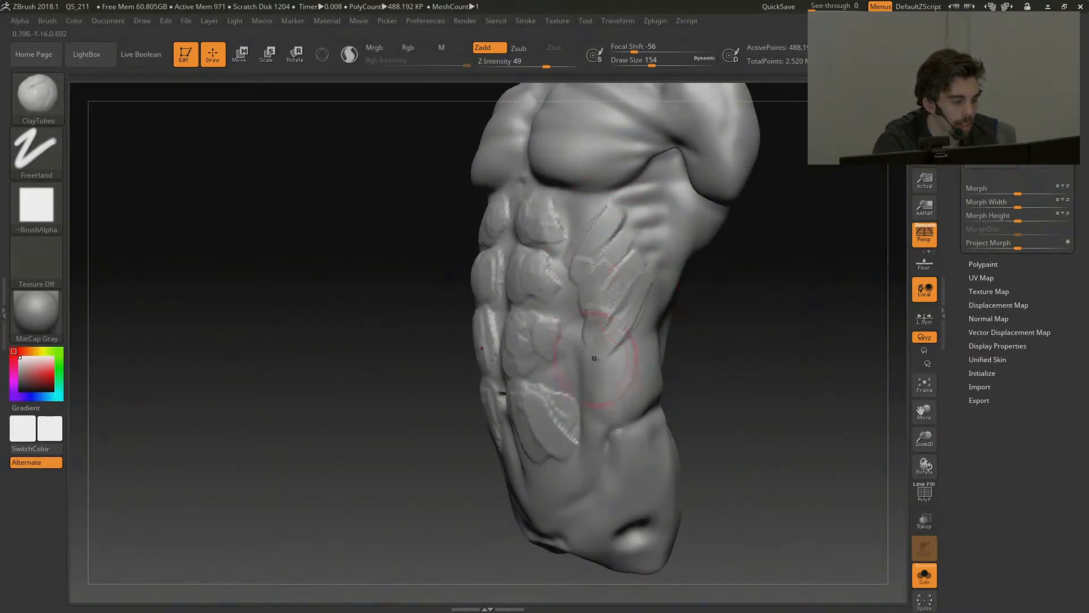
drag(639, 300, 601, 386)
Fill the flank beside the abdominal blocks with long vertical clay strokes and smooth the built-up band.
shift+drag(709, 329, 757, 332)
drag(605, 284, 599, 365)
drag(591, 224, 597, 372)
drag(615, 364, 613, 381)
mouse_move(738, 273)
mouse_down()
mouse_move(715, 363)
mouse_move(743, 284)
mouse_up()
drag(611, 266, 611, 350)
drag(600, 227, 603, 351)
mouse_move(794, 317)
mouse_down()
mouse_move(669, 318)
mouse_move(625, 264)
mouse_up()
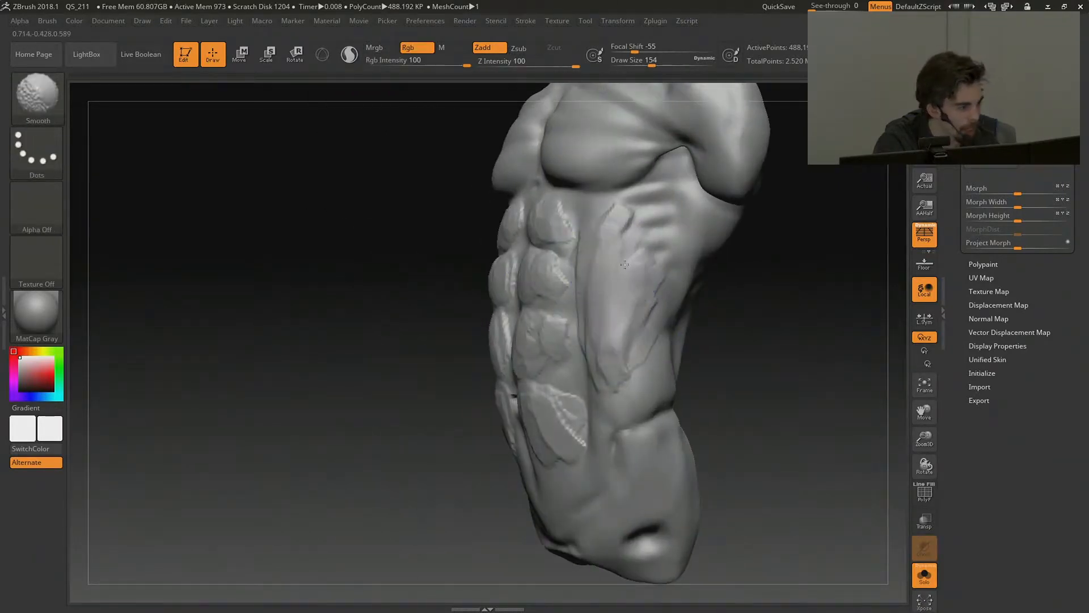
Carve diagonal DamStandard grooves between the rib muscles on the flank and smooth the area.
key(b)
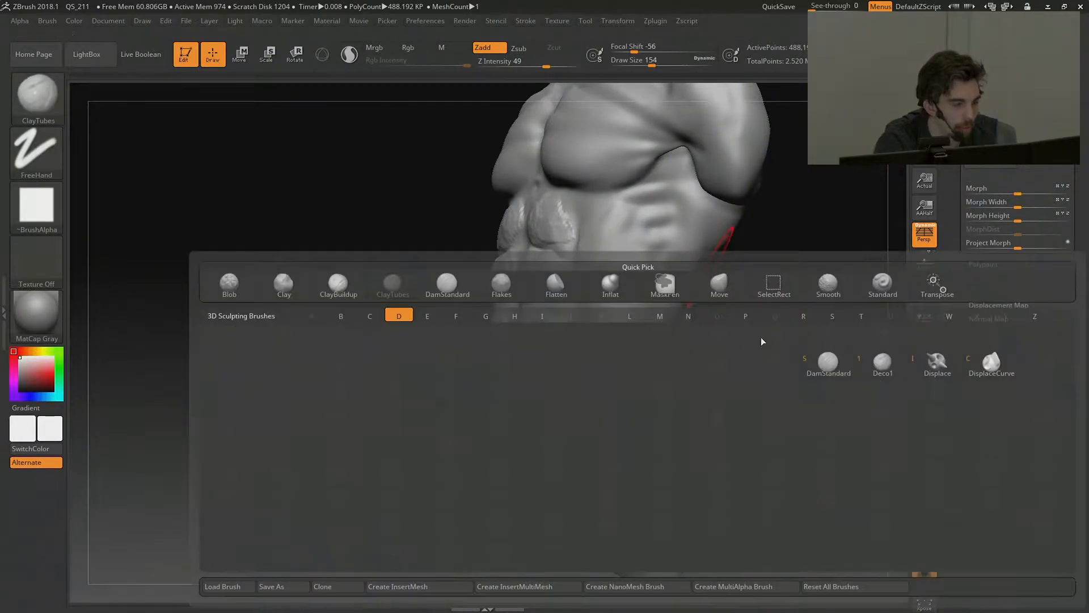
key(d)
key(s)
drag(590, 255, 634, 210)
drag(607, 281, 650, 231)
shift+drag(649, 232, 601, 327)
drag(672, 268, 590, 348)
ctrl+right_drag(602, 340, 652, 309)
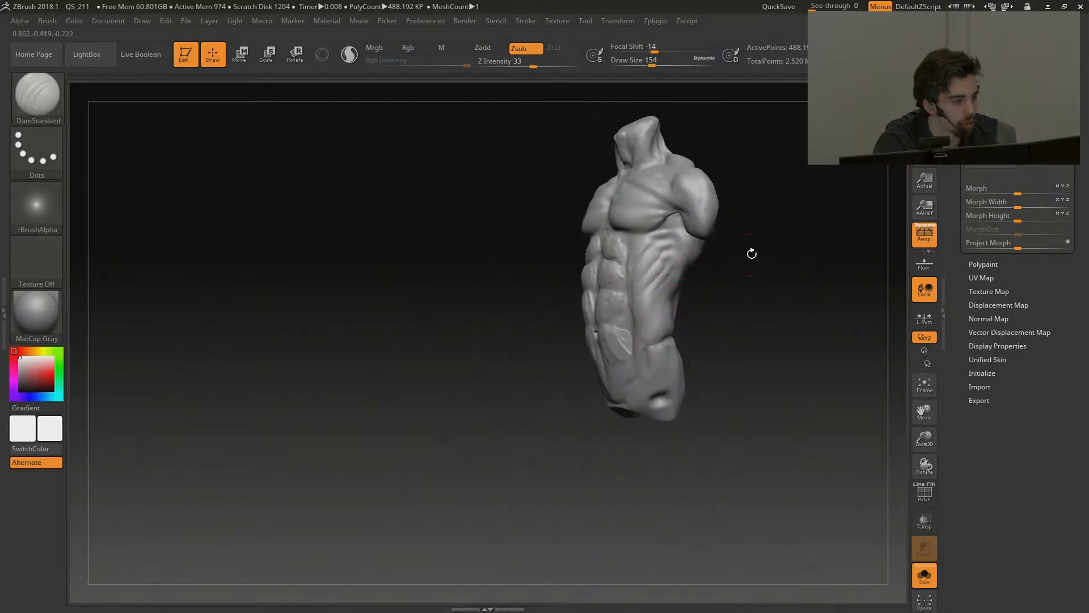
ctrl+right_drag(807, 212, 615, 183)
shift+drag(650, 286, 659, 275)
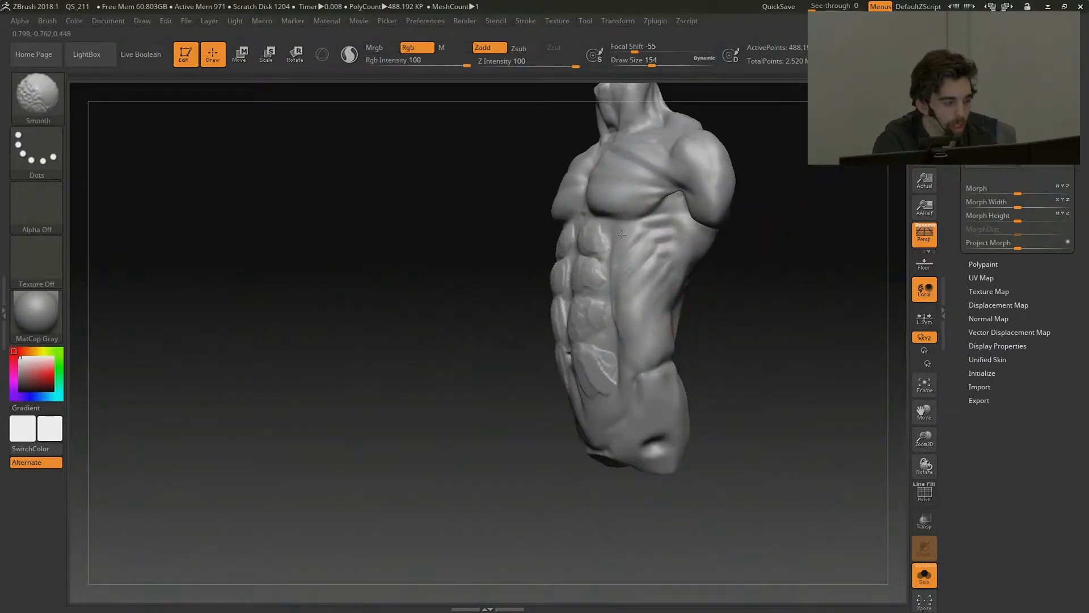
Return to ClayTubes and thicken the vertical muscle band between the abdominal blocks and the ribs.
alt+right_drag(762, 270, 778, 309)
mouse_move(712, 300)
right_down()
mouse_move(747, 290)
mouse_move(652, 386)
right_up()
key(2)
drag(617, 259, 626, 323)
mouse_move(703, 335)
right_down()
mouse_move(768, 345)
mouse_move(664, 309)
right_up()
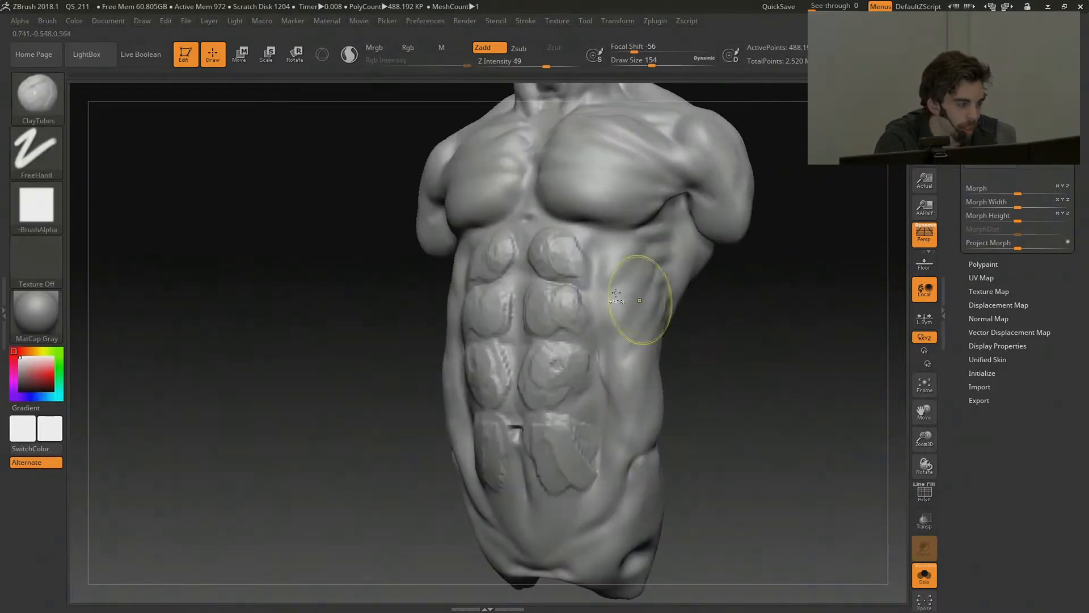
mouse_move(626, 296)
mouse_down()
mouse_move(607, 262)
mouse_move(628, 316)
mouse_move(625, 393)
mouse_up()
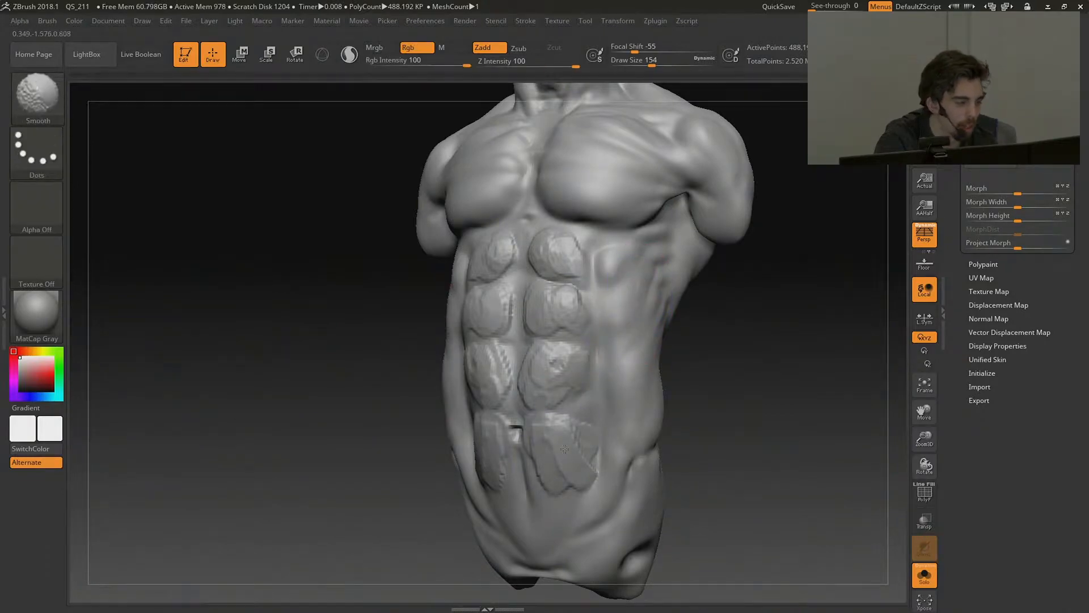
Smooth the abdominal blocks and carve the creases separating them with the DamStandard brush.
mouse_move(551, 365)
shift+mouse_down()
mouse_move(547, 244)
mouse_move(555, 252)
shift+mouse_up()
drag(867, 325, 788, 306)
key(b)
key(d)
click(843, 371)
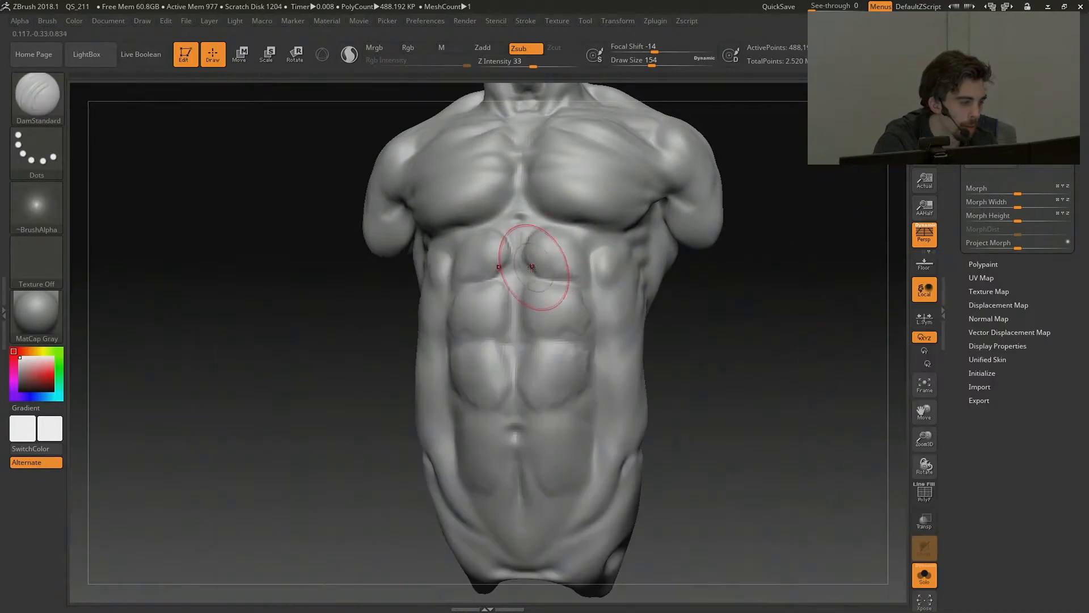
drag(596, 333, 521, 334)
Subdivide the torso mesh once and refine the crease under the abdominal blocks above the navel.
drag(683, 369, 719, 372)
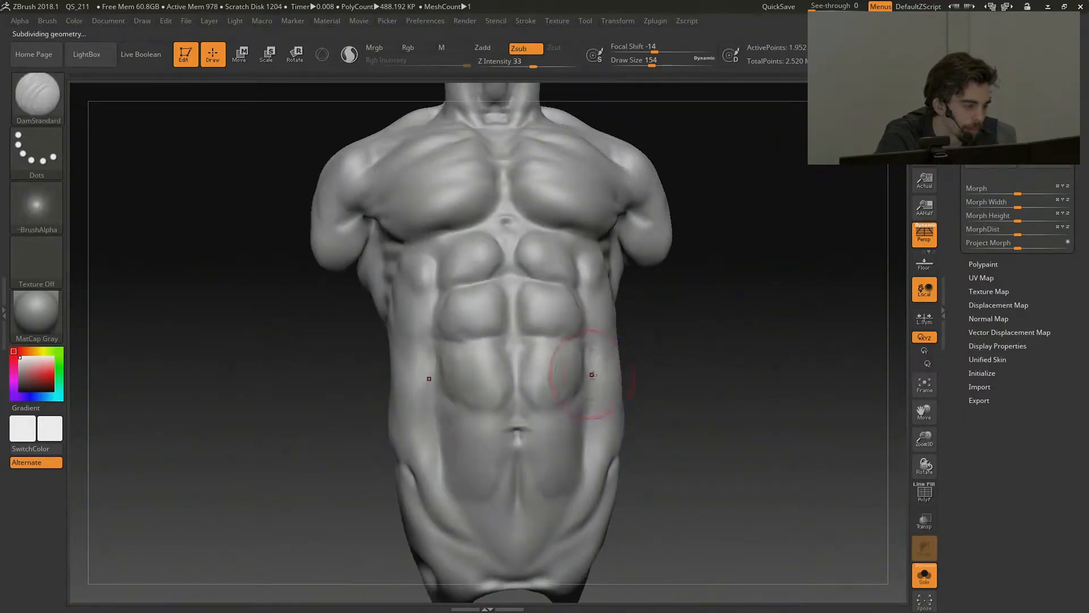
drag(555, 408, 537, 414)
alt+drag(666, 365, 717, 318)
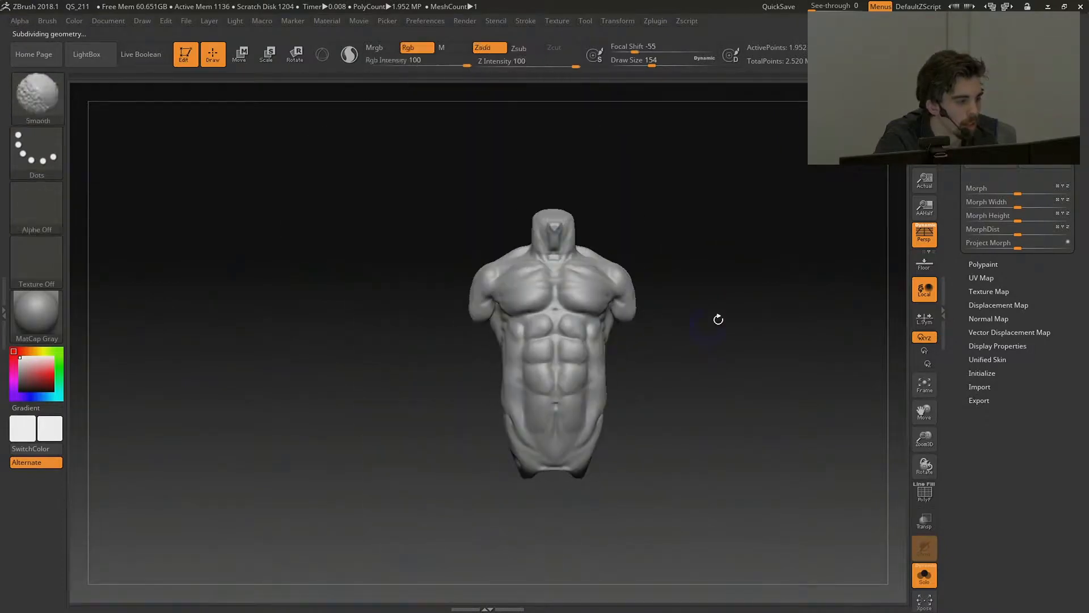
alt+drag(693, 173, 677, 242)
Switch to the Move brush with a draw size of 318 and reshape the shoulder and upper back outline.
drag(652, 64, 669, 63)
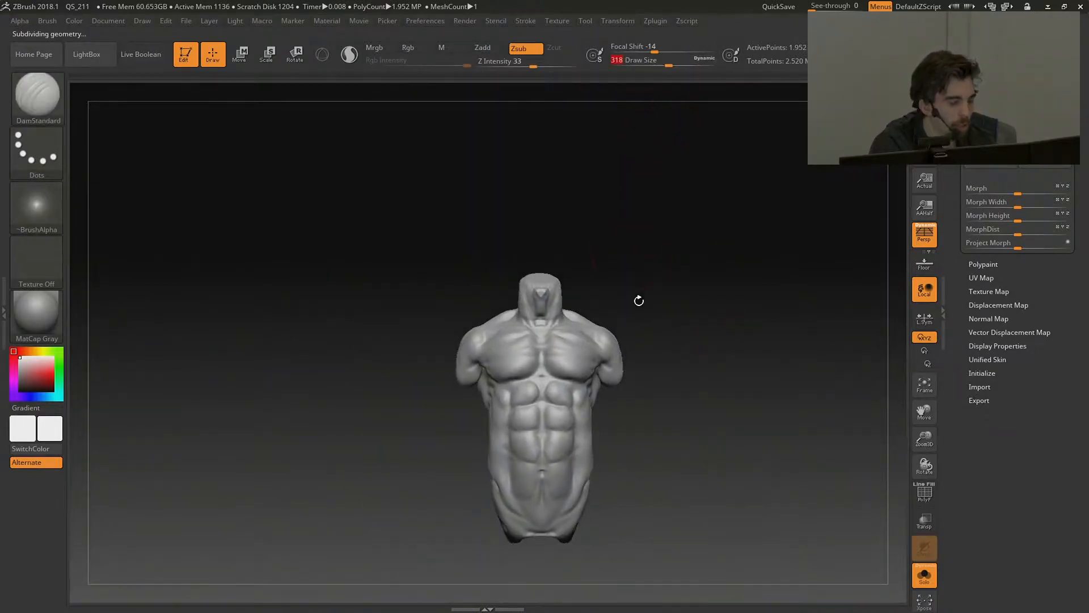
key(b)
key(m)
key(v)
drag(631, 353, 604, 357)
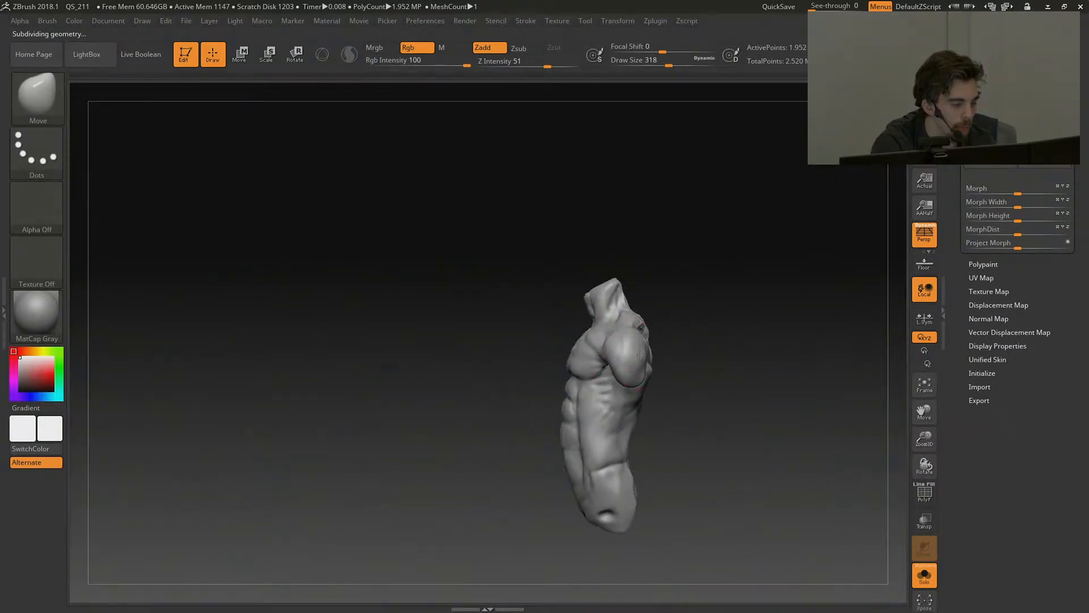
mouse_move(672, 341)
shift+mouse_down()
mouse_move(719, 335)
mouse_move(688, 363)
mouse_move(655, 334)
shift+mouse_up()
Set the Move brush's draw size to 251 and pull the shoulders and trapezius into a broader silhouette.
click(662, 63)
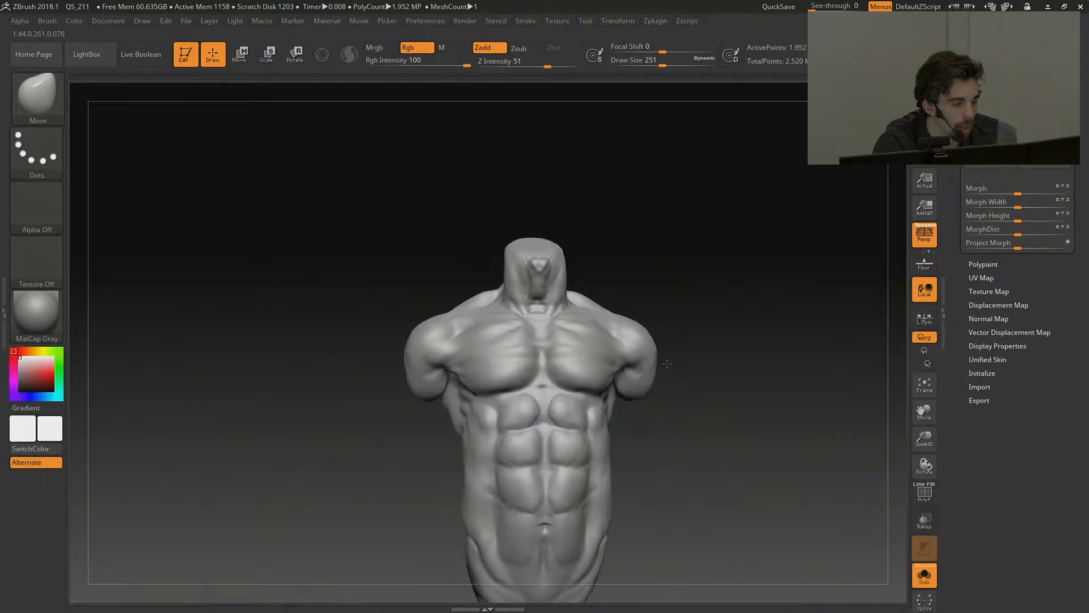
drag(657, 385, 621, 372)
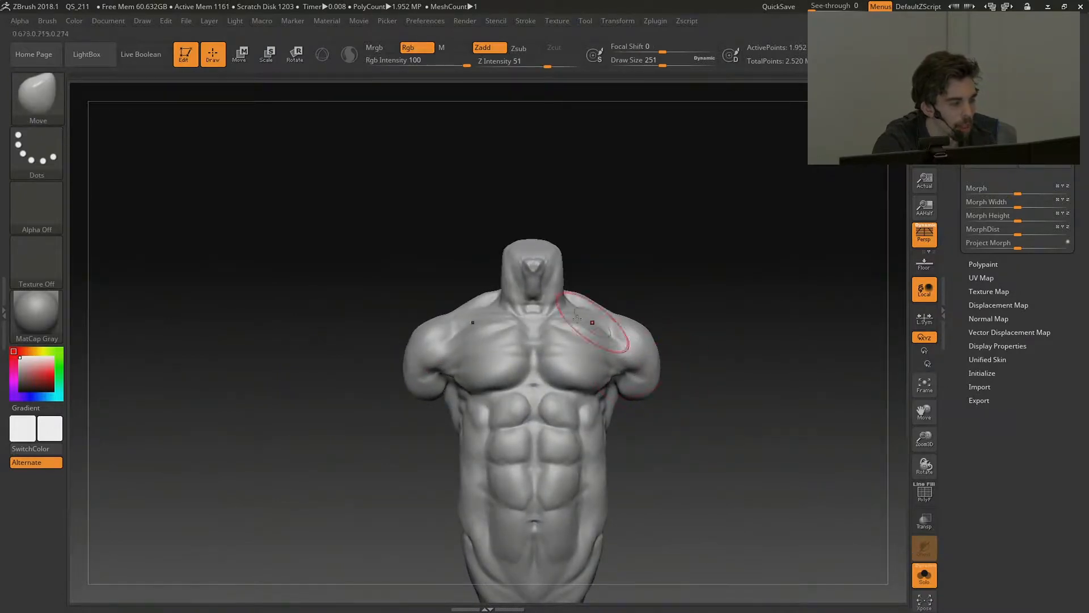
mouse_move(634, 285)
mouse_down()
mouse_move(692, 266)
mouse_move(707, 250)
mouse_move(652, 270)
mouse_move(708, 253)
mouse_move(717, 289)
mouse_move(638, 245)
mouse_up()
alt+drag(768, 192, 811, 341)
shift+drag(811, 340, 711, 180)
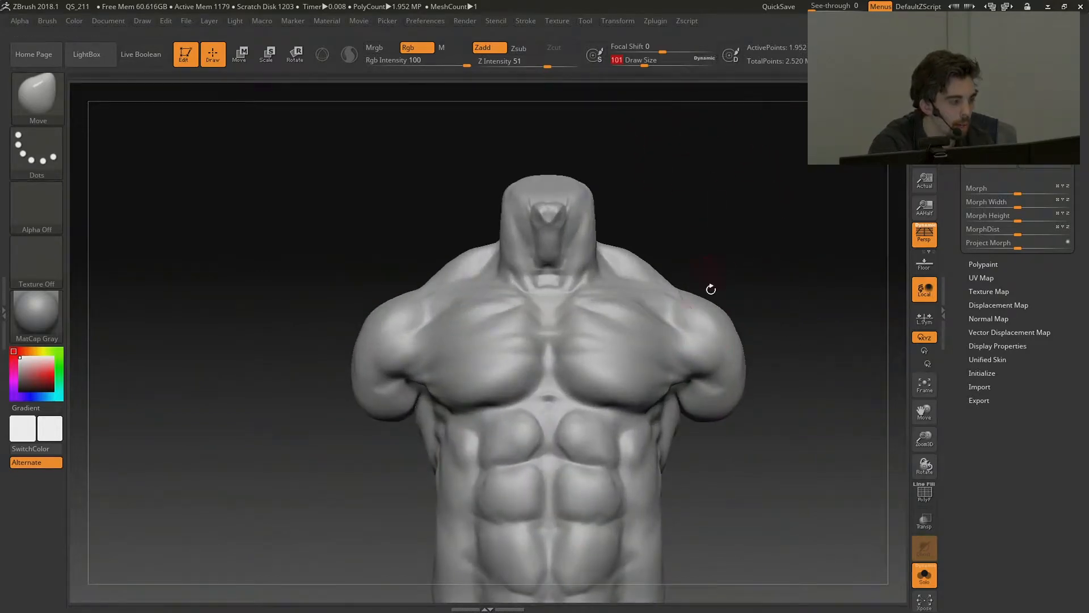
Adjust the contour where the trapezius meets the shoulder with the Move brush at draw size 101.
mouse_move(722, 280)
ctrl+mouse_down()
mouse_move(620, 292)
mouse_move(278, 293)
ctrl+mouse_up()
mouse_move(758, 243)
ctrl+mouse_down()
mouse_move(791, 258)
mouse_move(794, 323)
ctrl+mouse_up()
mouse_move(673, 317)
mouse_down()
mouse_move(620, 330)
mouse_move(669, 316)
mouse_move(658, 312)
mouse_up()
shift+drag(731, 289, 718, 255)
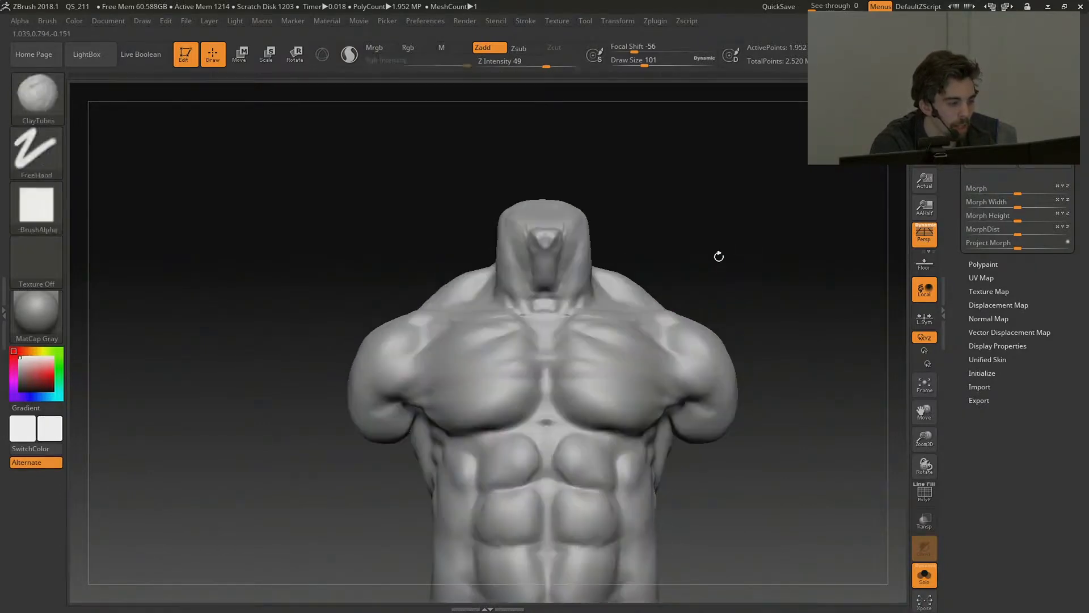
Add clay to the trapezius behind the shoulder with ClayTubes at draw size 101 and smooth it.
drag(722, 307, 699, 314)
key(shift)
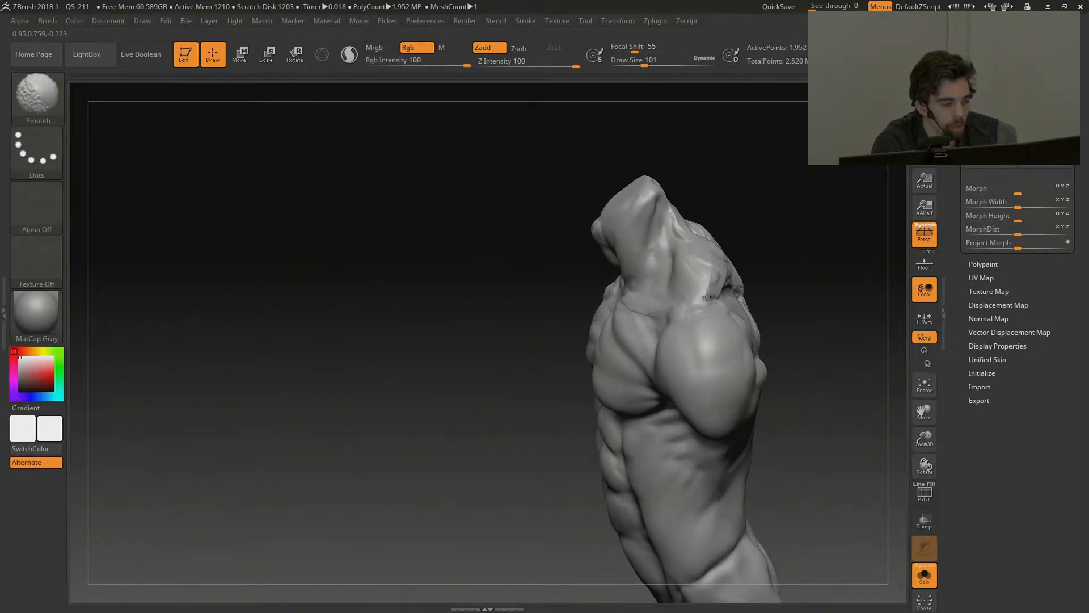
mouse_move(750, 262)
shift+mouse_down()
mouse_move(768, 294)
mouse_move(737, 267)
shift+mouse_up()
key(ctrl)
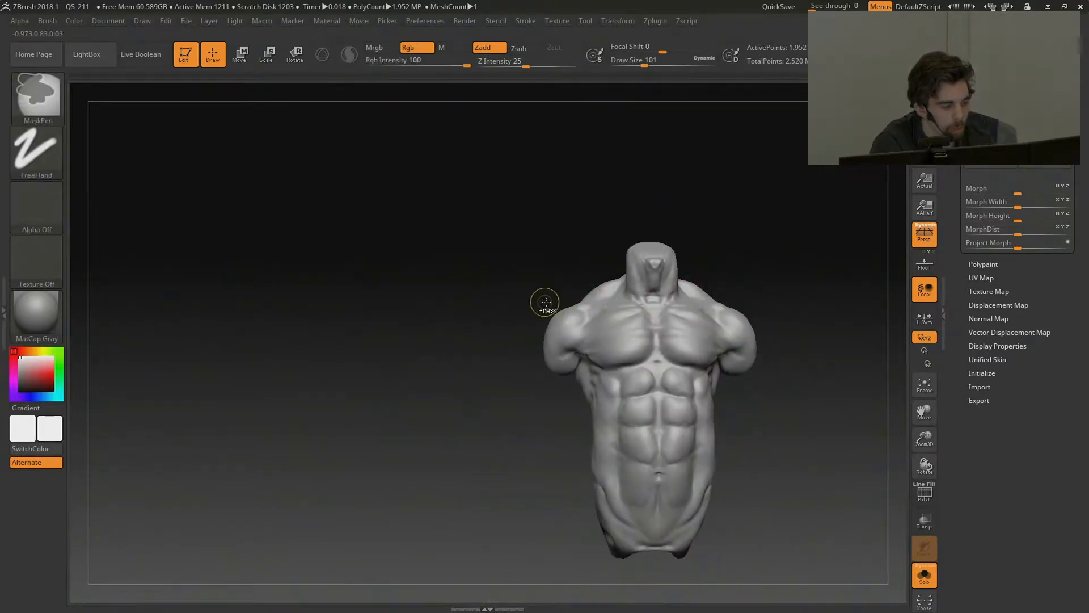
ctrl+drag(779, 304, 821, 305)
alt+drag(822, 305, 820, 318)
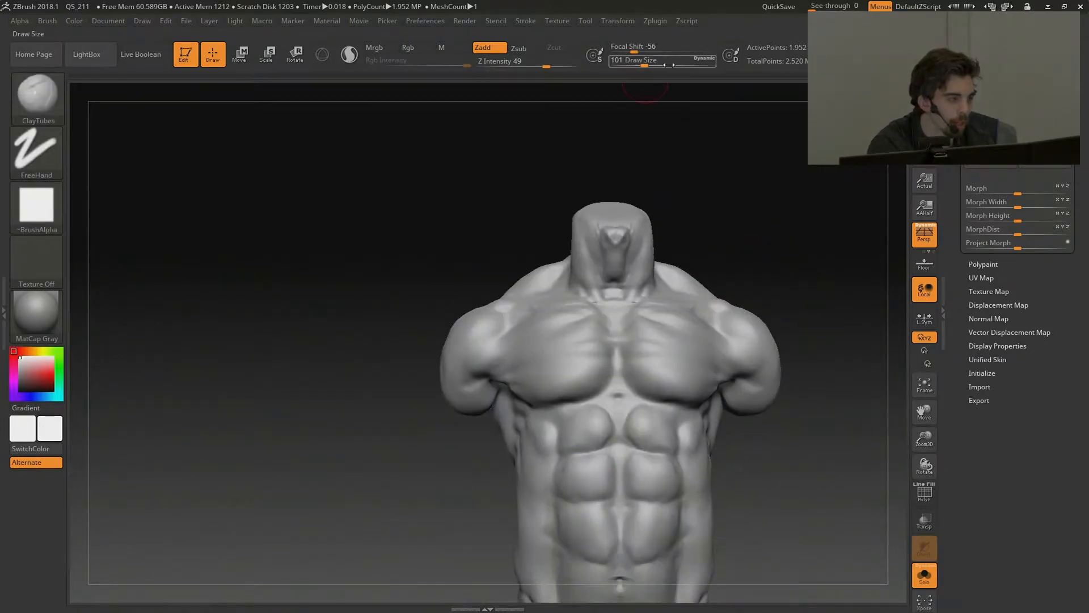
Reshape the shoulder and trapezius contour from the front with the Move brush at draw size 234.
drag(670, 64, 662, 62)
key(b)
key(m)
key(v)
drag(761, 219, 732, 224)
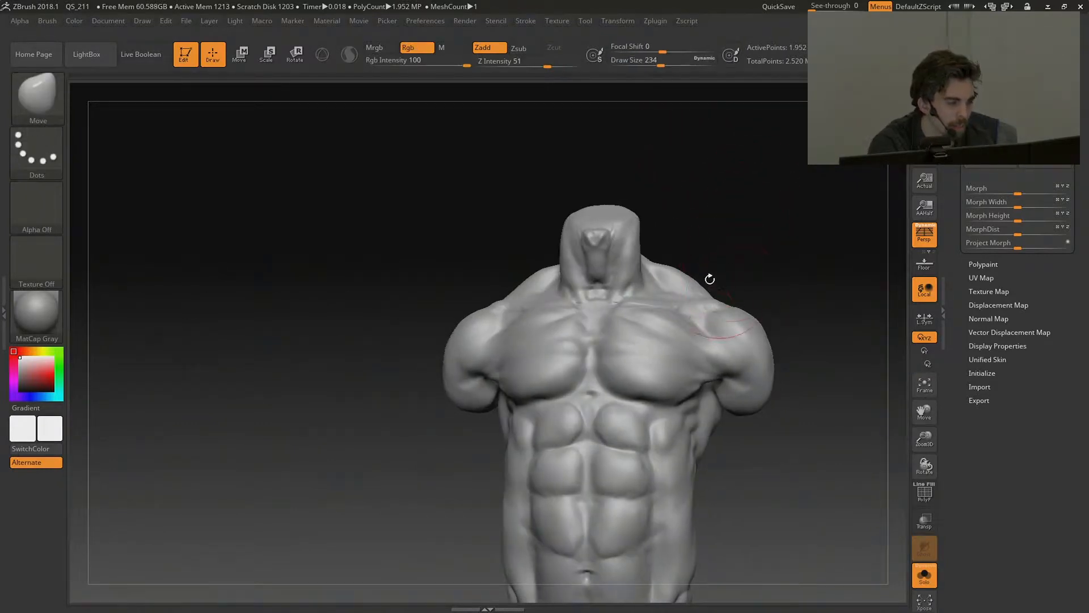
drag(679, 277, 675, 286)
Bulk up the trapezius and inner shoulder-blade muscles on the back at draw size 140, and smooth them at a lower subdivision level.
mouse_move(770, 299)
shift+mouse_down()
mouse_move(787, 298)
mouse_move(742, 318)
mouse_move(754, 295)
mouse_move(803, 278)
mouse_move(823, 312)
mouse_move(674, 355)
mouse_move(479, 308)
mouse_move(697, 228)
mouse_move(671, 85)
shift+mouse_up()
key(ctrl)
key(ctrl)
key(ctrl)
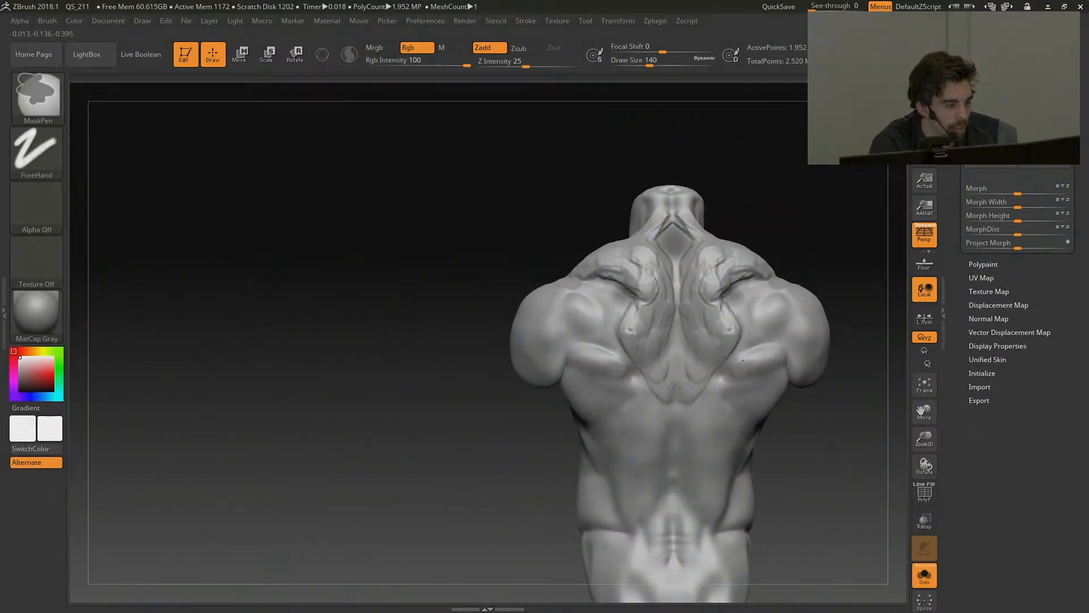
key(shift)
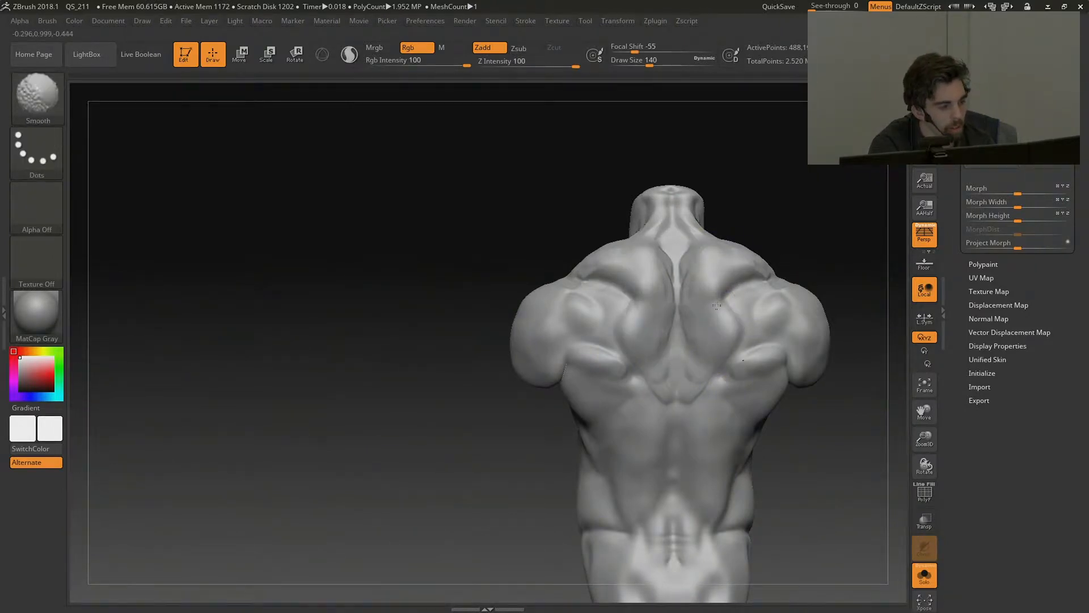
alt+drag(845, 265, 826, 213)
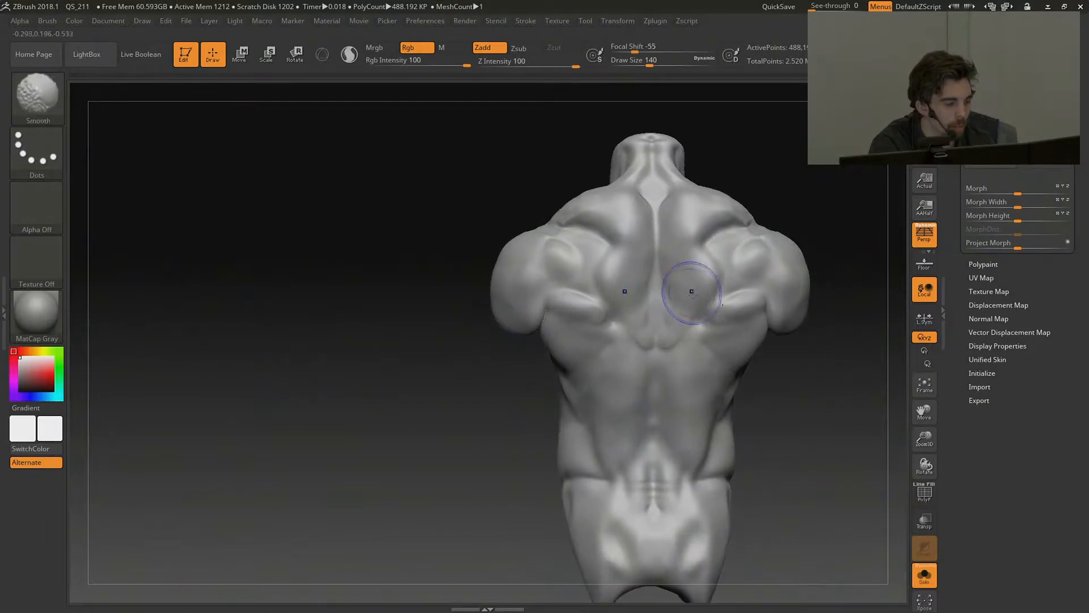
Carve the creases between the rear shoulder and shoulder-blade muscles with the DamStandard brush at draw size 140.
key(b)
key(d)
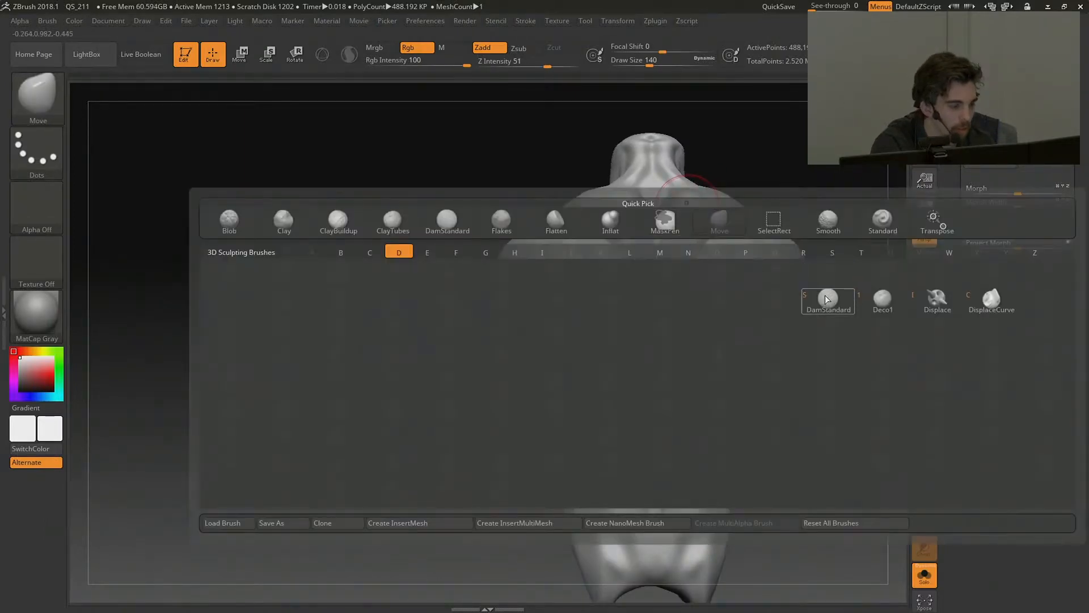
key(s)
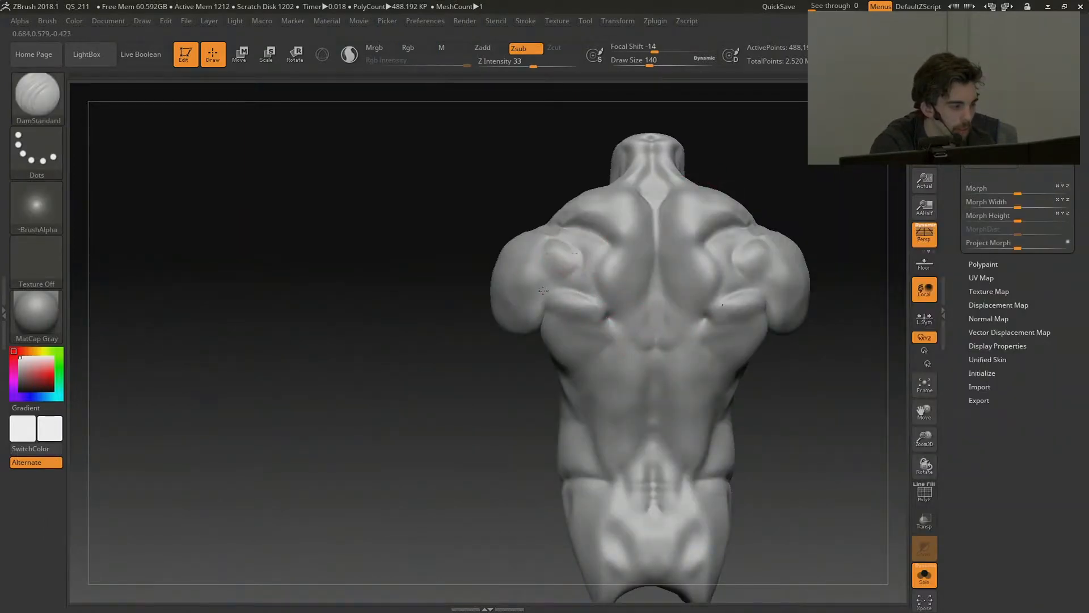
mouse_move(851, 253)
alt+mouse_down()
mouse_move(824, 221)
mouse_move(823, 245)
alt+mouse_up()
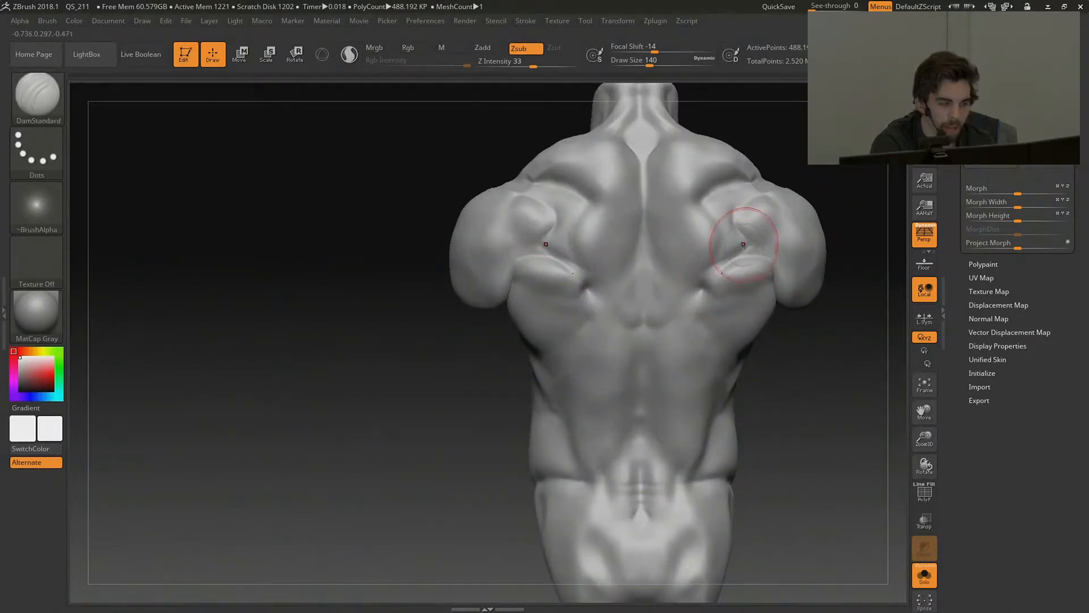
Build up the muscles between the shoulder blade and rear deltoid with ClayTubes at draw size 74, and smooth them.
key(b)
key(c)
key(t)
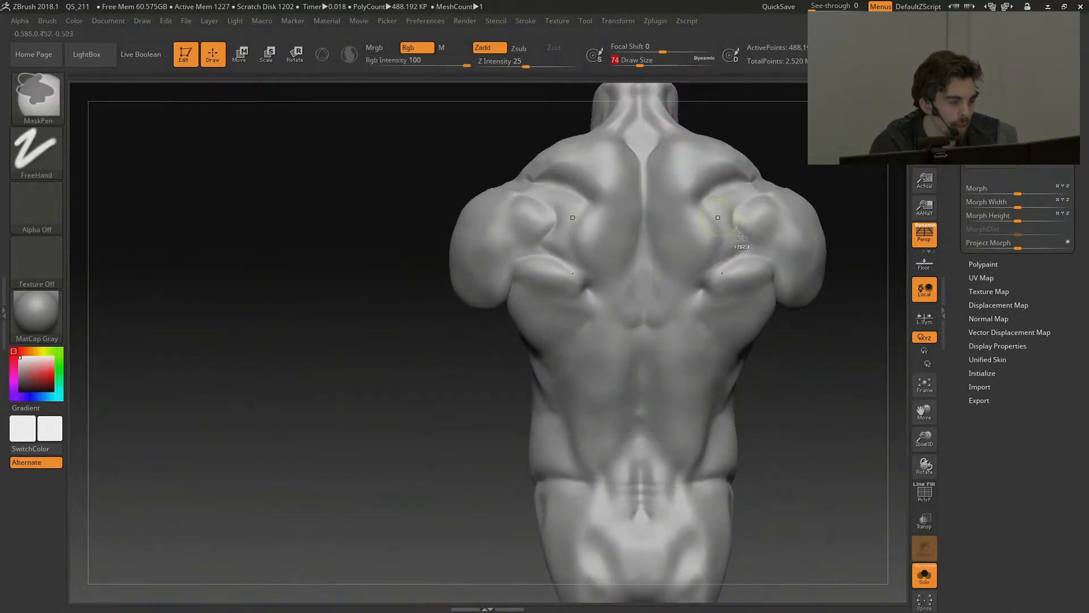
key(shift)
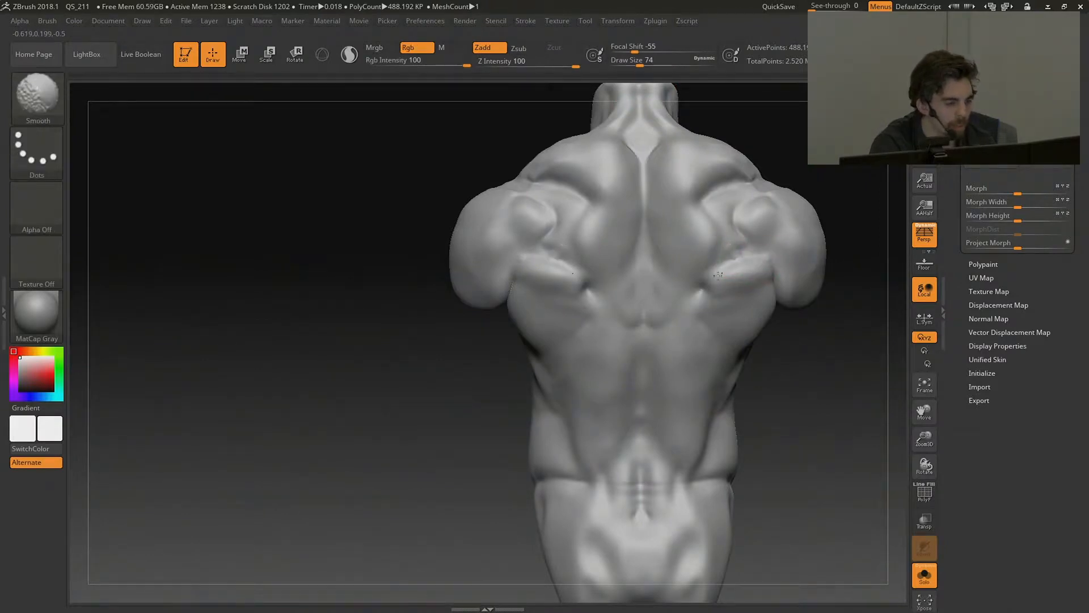
alt+drag(791, 423, 672, 366)
key(shift)
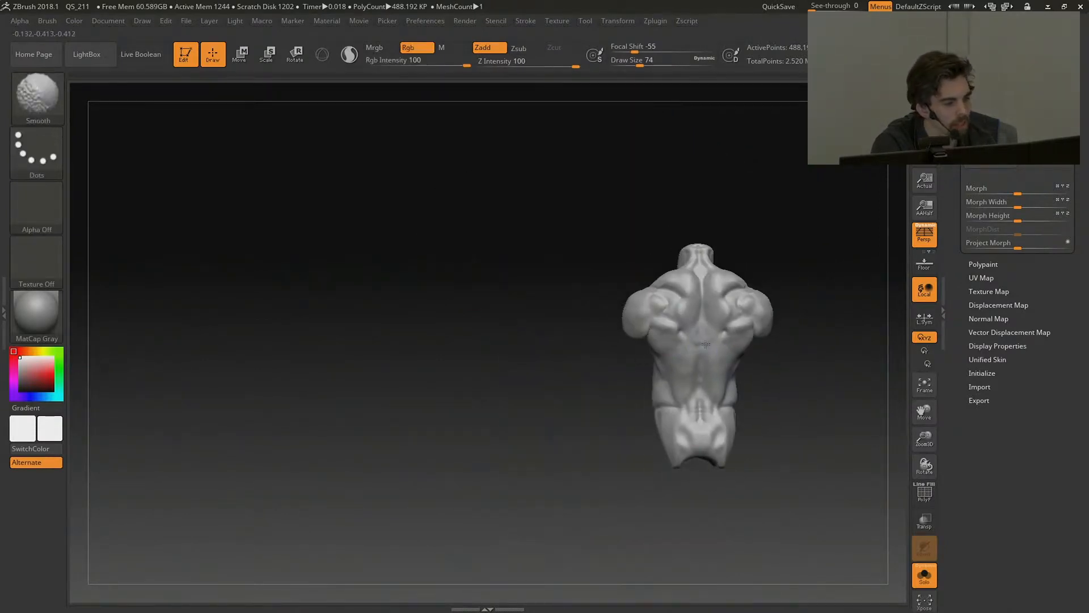
mouse_move(828, 288)
mouse_down()
mouse_move(800, 276)
mouse_move(843, 276)
mouse_up()
key(shift)
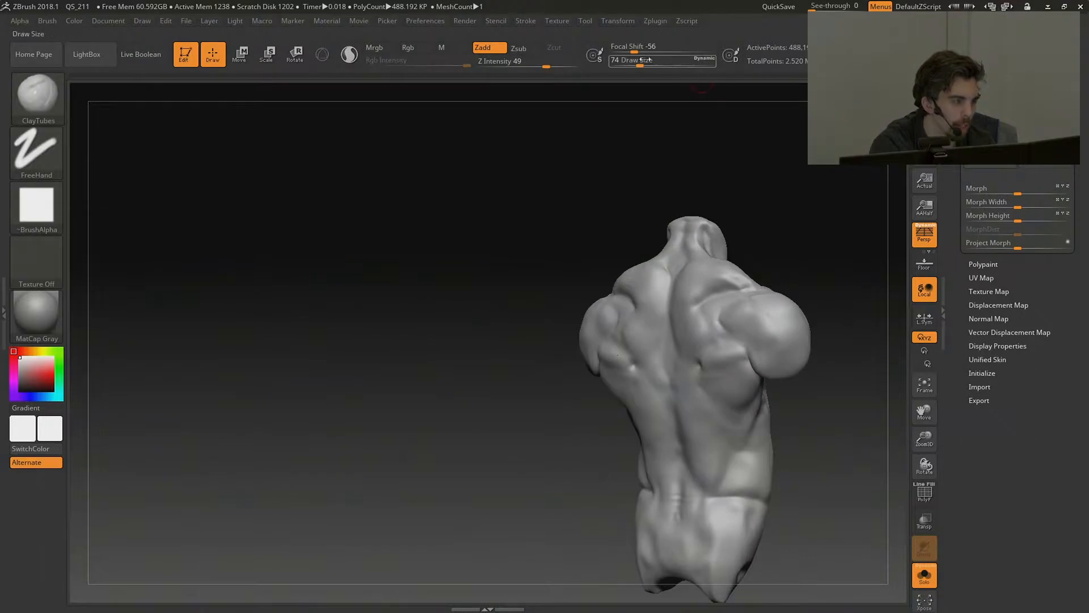
Set the draw size to 94 and smooth the upper trapezius and shoulder at the next lower subdivision level.
drag(639, 64, 643, 63)
shift+drag(759, 247, 756, 255)
key(shift+d)
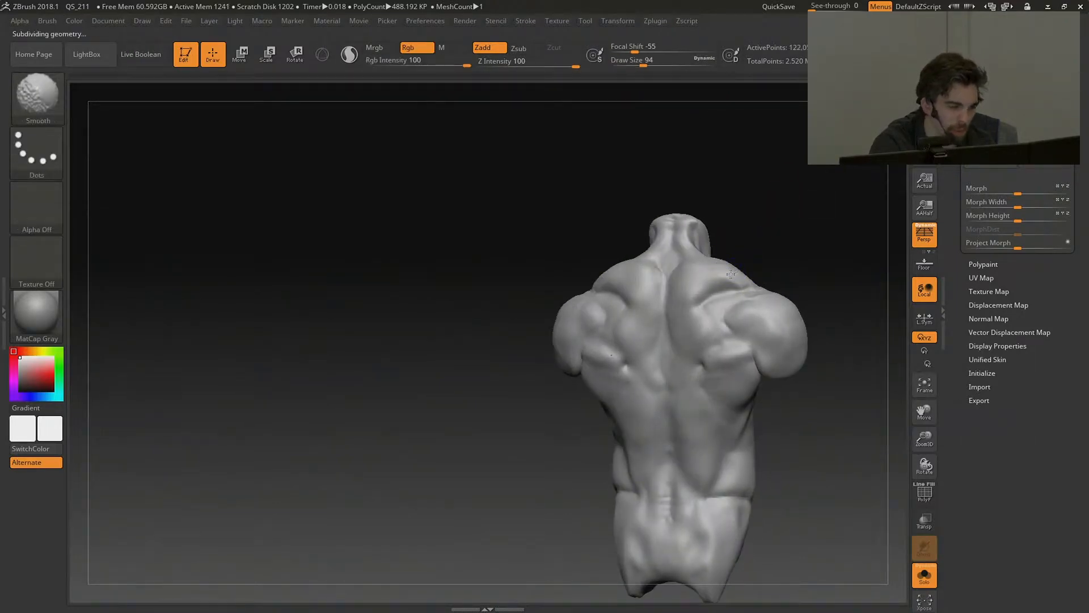
key(shift)
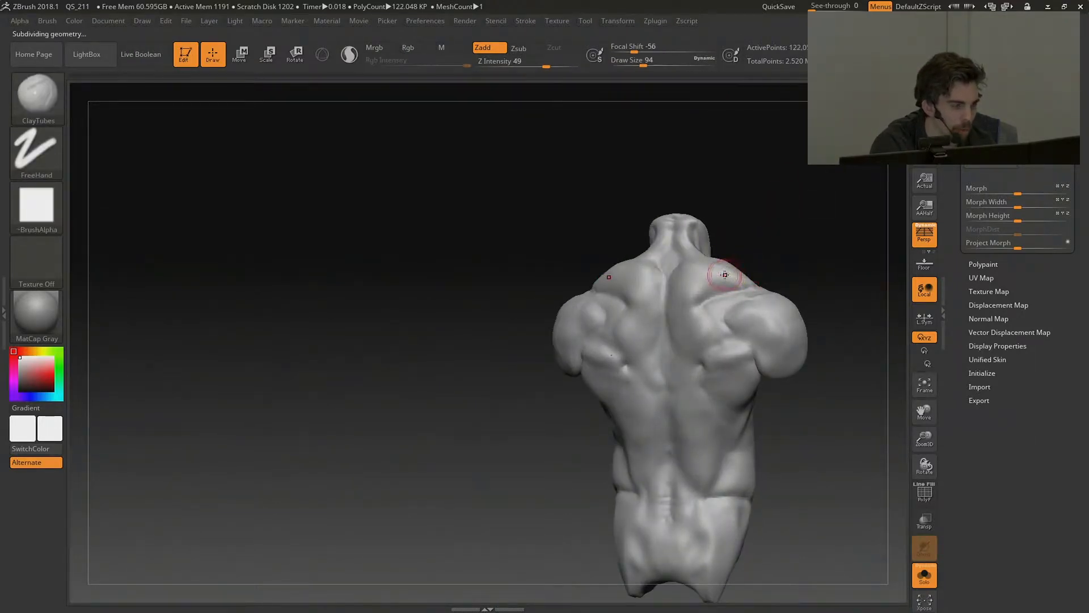
mouse_move(797, 258)
alt+mouse_down()
mouse_move(688, 204)
mouse_move(821, 207)
mouse_move(772, 207)
mouse_move(782, 238)
alt+mouse_up()
Switch to the Move brush with a draw size of 172.
click(654, 63)
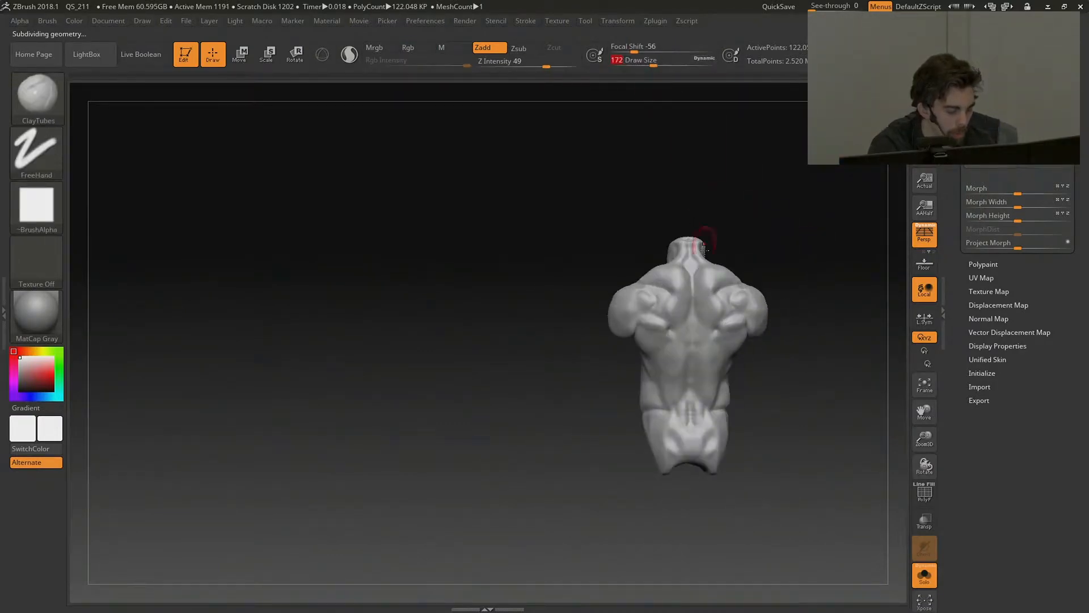
key(b)
key(m)
key(v)
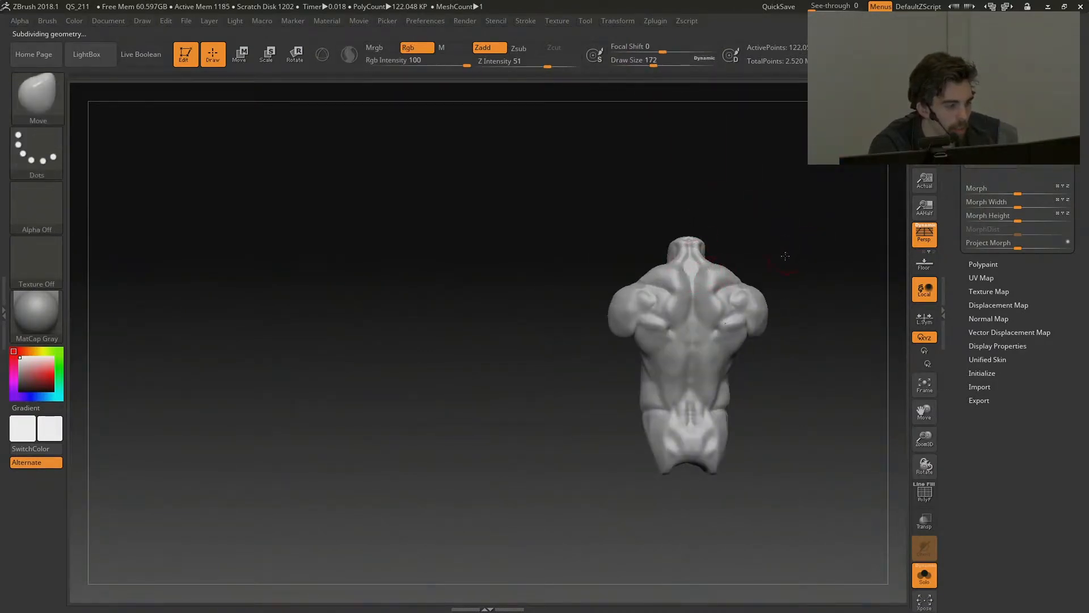
alt+drag(785, 256, 865, 238)
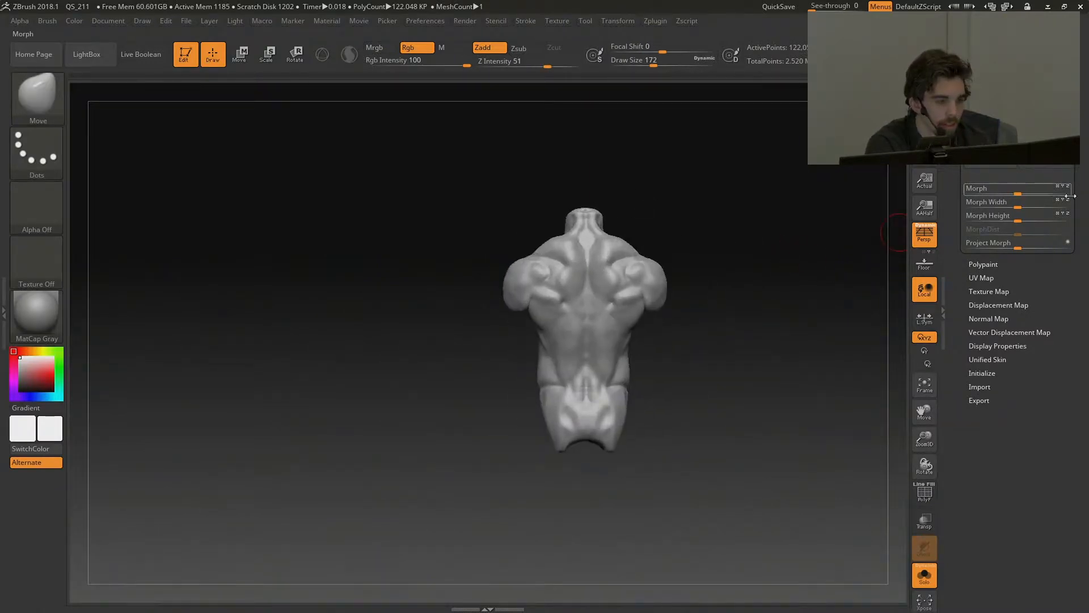
Try blending the torso with its stored morph target by varying the Morph amount.
drag(1070, 195, 1029, 193)
shift+drag(888, 243, 847, 290)
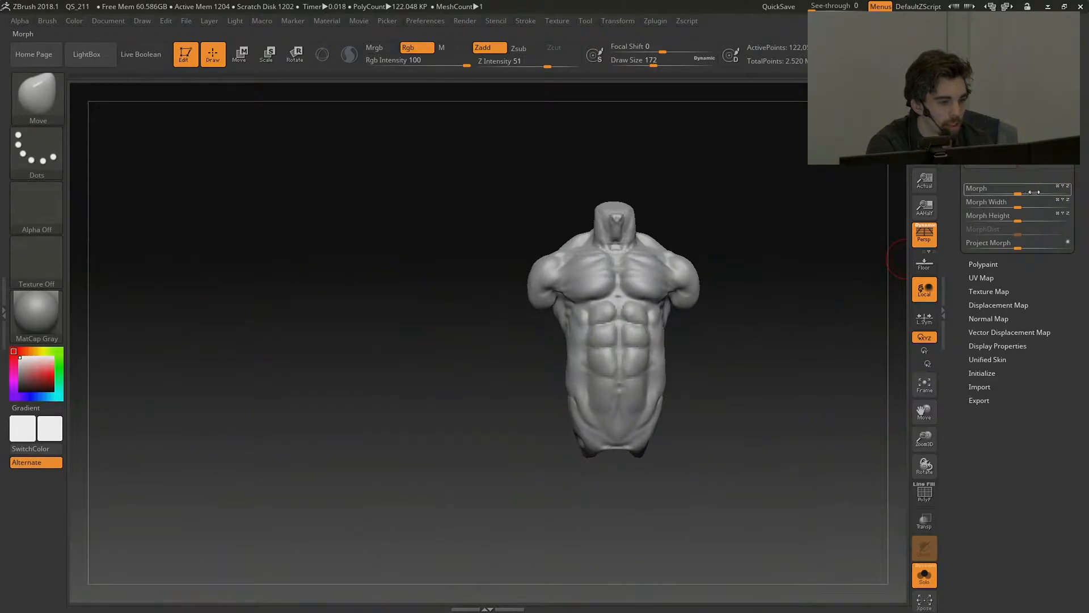
mouse_move(1034, 192)
mouse_down()
mouse_move(1084, 189)
mouse_move(1069, 191)
mouse_up()
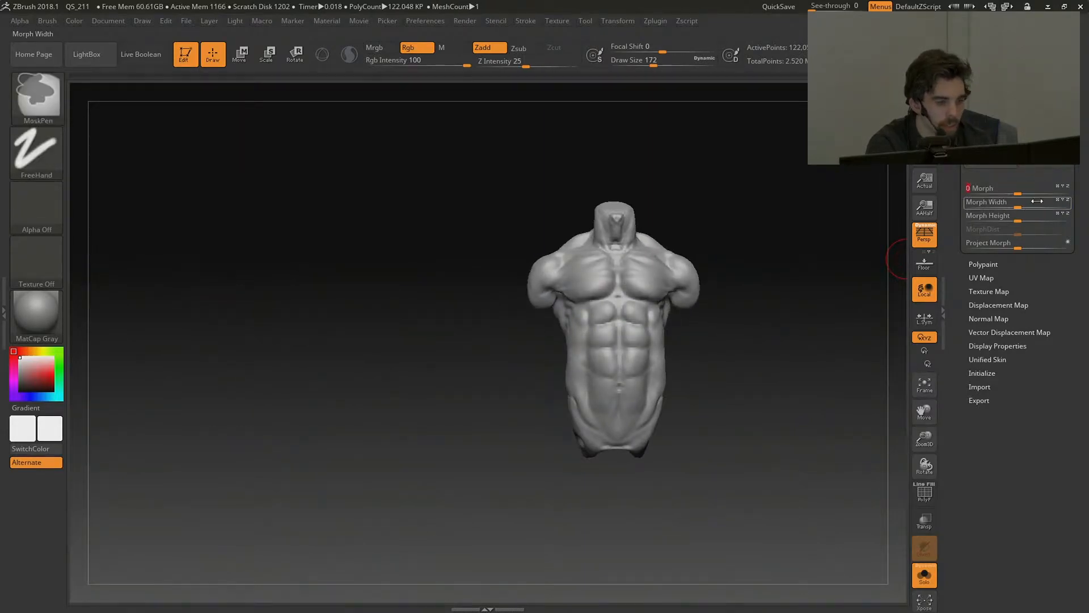
Switch the torso back to its stored morph target shape at the highest subdivision level and delete the morph target.
key(d)
key(d)
click(990, 162)
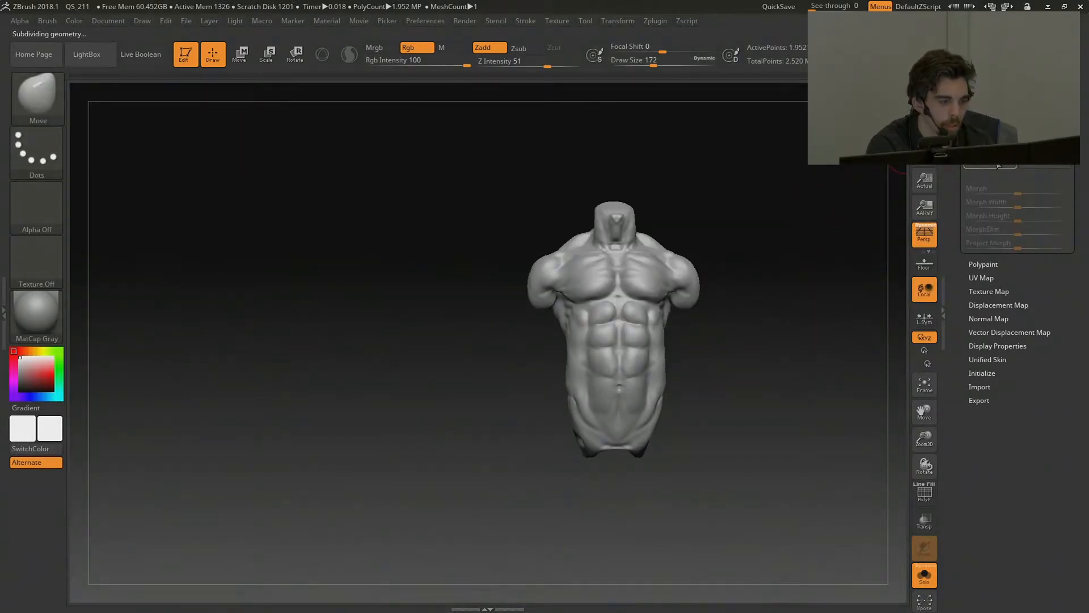
click(990, 150)
click(989, 162)
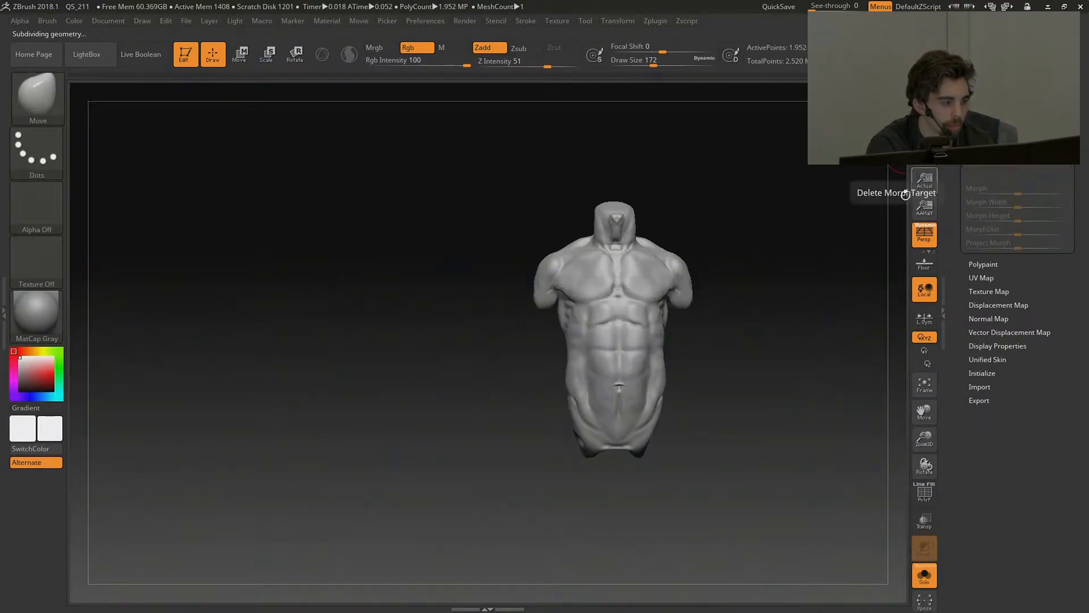
drag(845, 213, 640, 126)
key(ctrl+f)
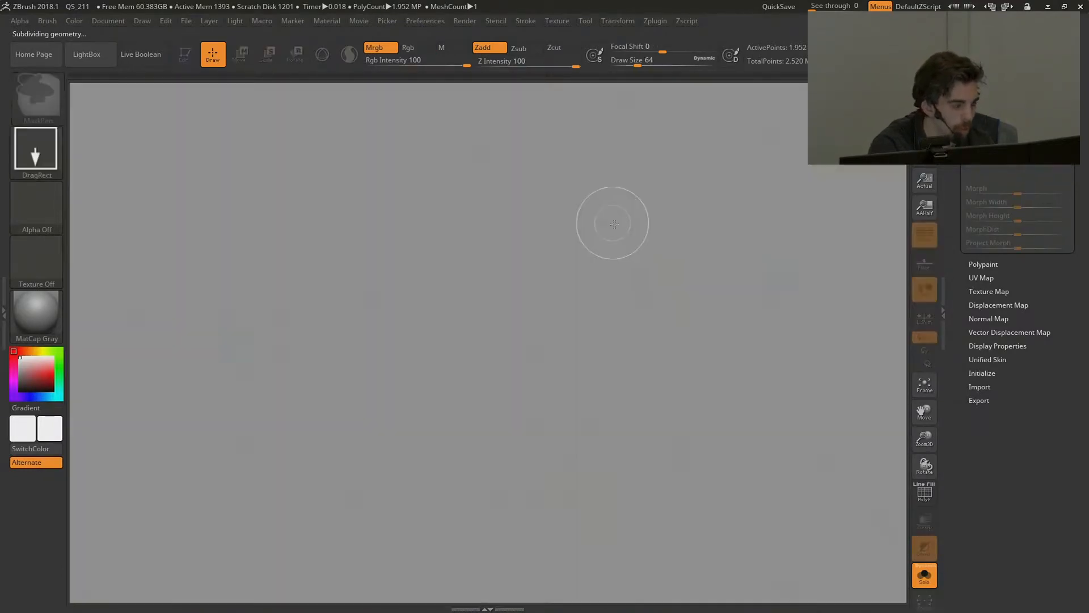
key(ctrl+z)
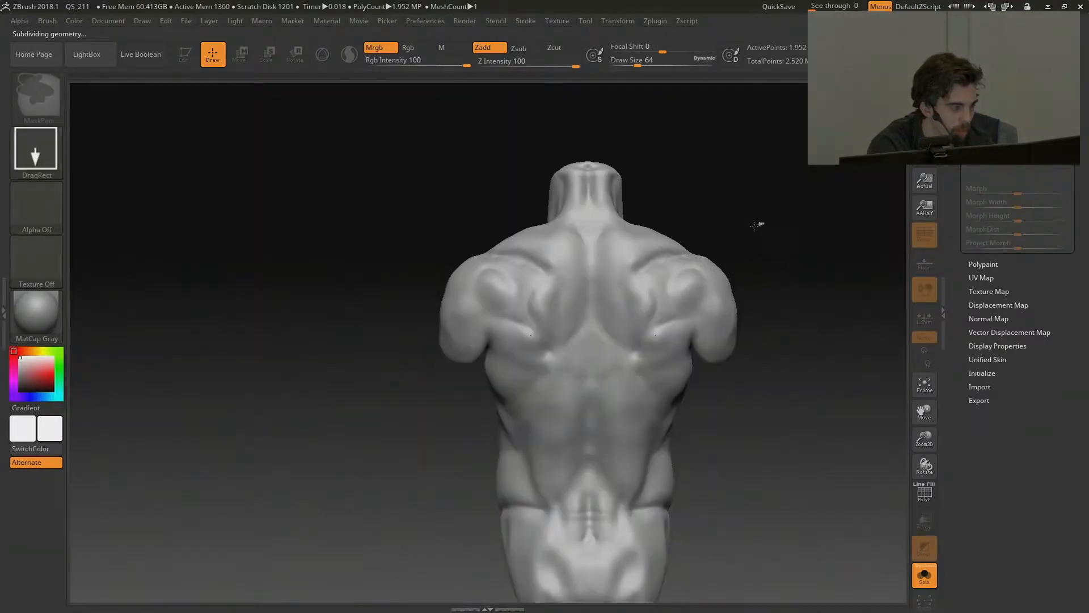
drag(757, 224, 896, 187)
click(179, 63)
key(ctrl+n)
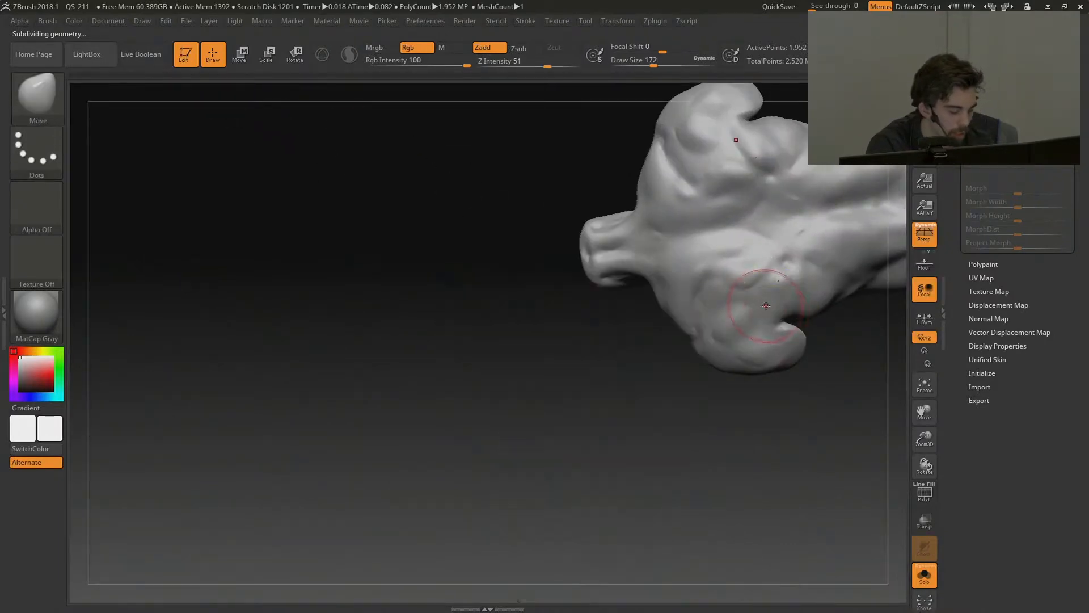
Flatten the upper trapezius between neck and shoulder on the back with the Flatten brush at draw size 172.
key(f)
alt+drag(778, 449, 740, 265)
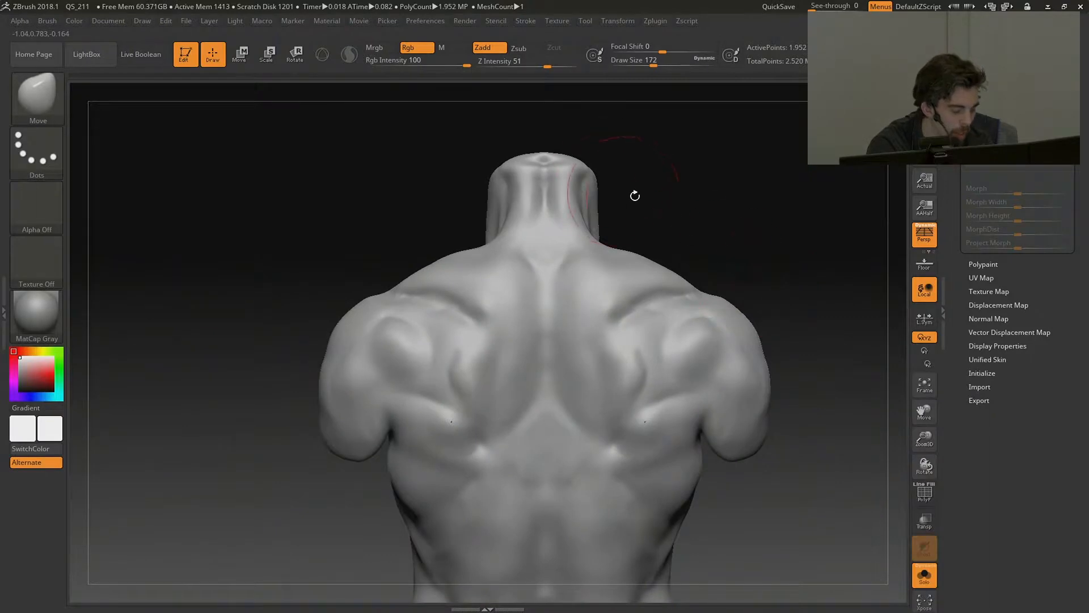
key(ctrl+f)
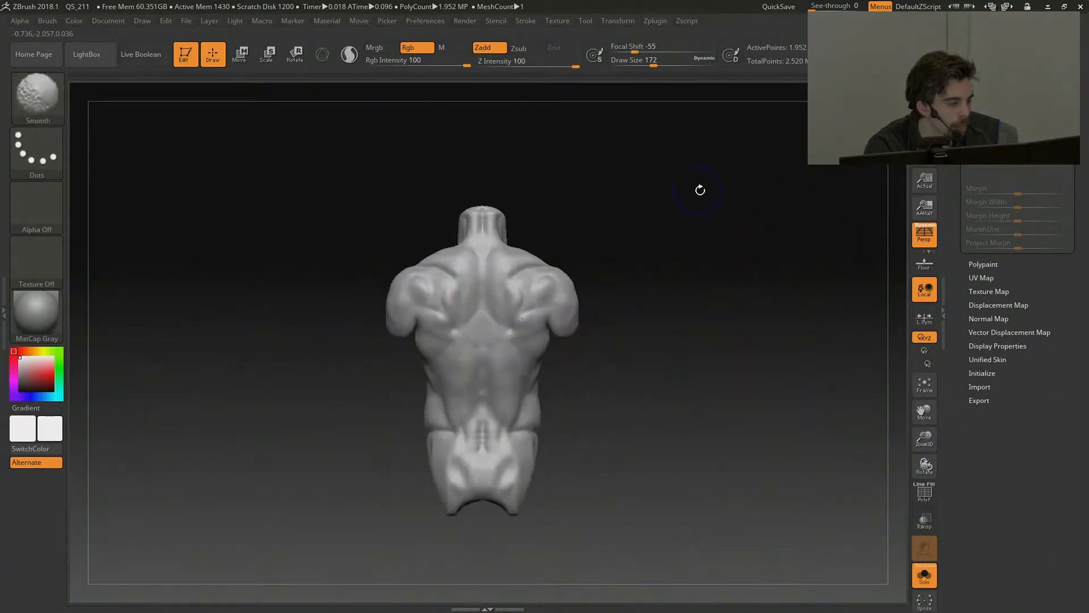
mouse_move(700, 188)
alt+mouse_down()
mouse_move(803, 250)
mouse_move(809, 276)
alt+mouse_up()
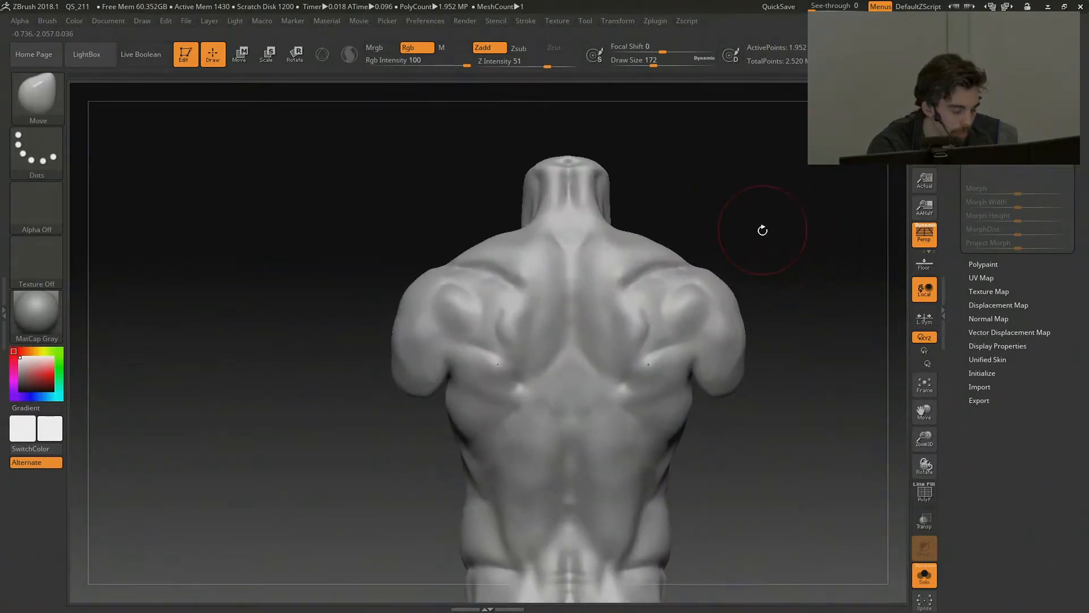
key(b)
key(f)
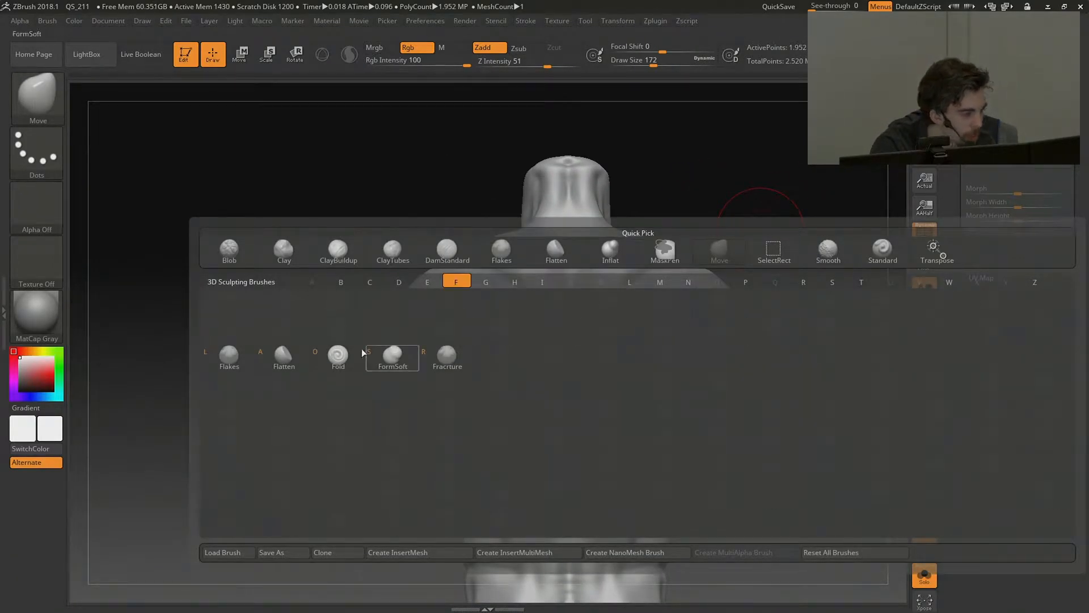
key(s)
key(b)
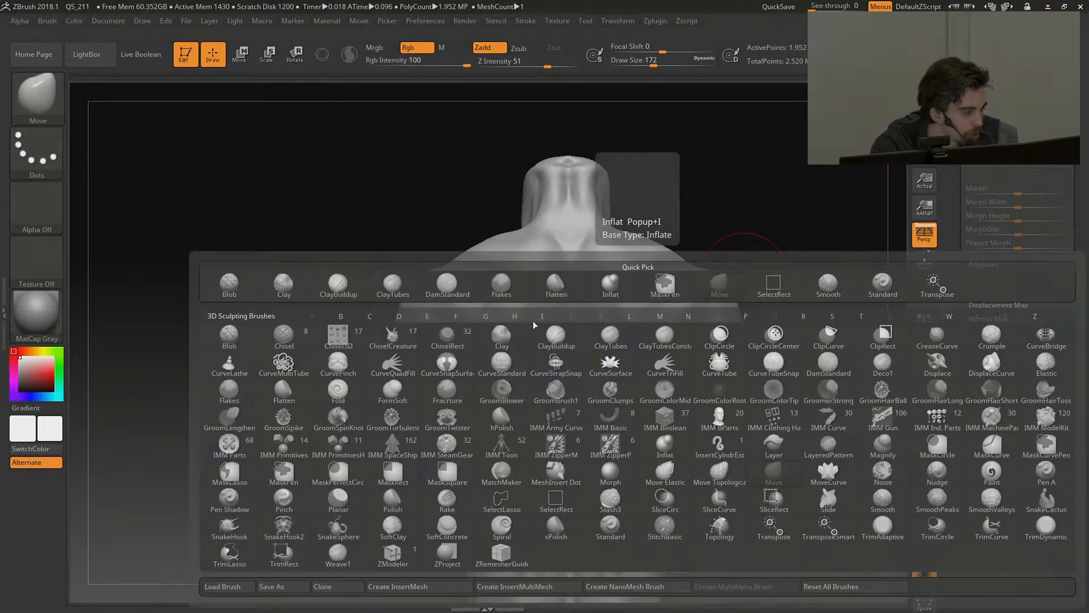
key(f)
key(l)
drag(631, 245, 619, 252)
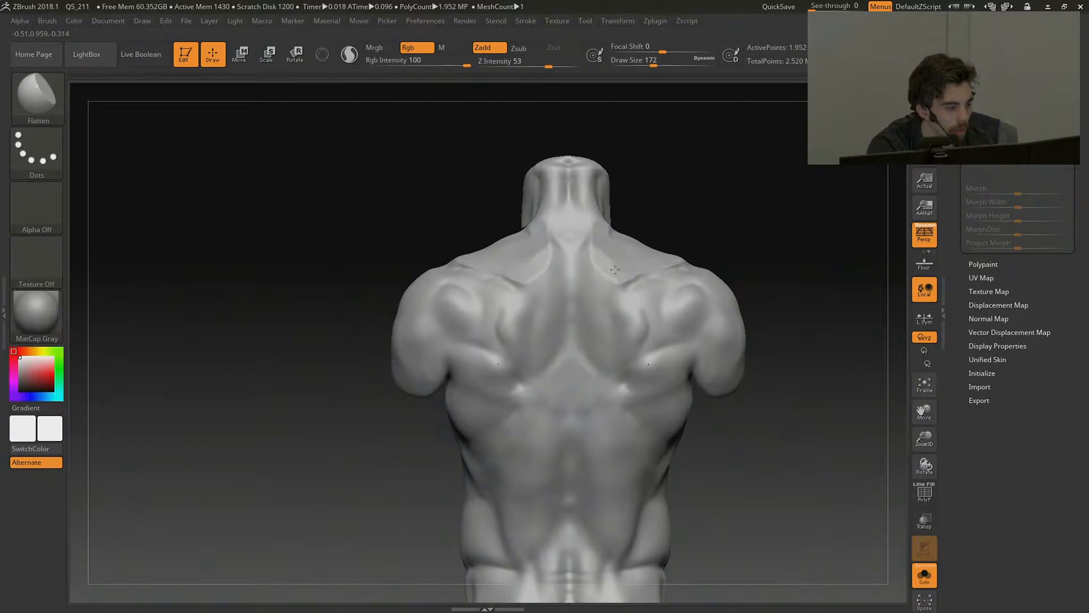
Flatten the shoulder-blade muscles and the edges of the trapezius into broad planes with the Flatten brush.
mouse_move(615, 269)
right_down()
mouse_move(676, 258)
mouse_move(760, 203)
mouse_move(740, 207)
mouse_move(724, 243)
mouse_move(664, 306)
right_up()
mouse_move(665, 306)
mouse_down()
mouse_move(687, 312)
mouse_move(701, 298)
mouse_up()
right_drag(737, 286, 691, 288)
mouse_move(652, 332)
mouse_down()
mouse_move(618, 266)
mouse_move(651, 340)
mouse_up()
mouse_move(780, 250)
right_down()
mouse_move(795, 248)
mouse_move(785, 257)
right_up()
mouse_move(709, 312)
mouse_down()
mouse_move(669, 346)
mouse_move(662, 317)
mouse_move(679, 368)
mouse_move(703, 324)
mouse_up()
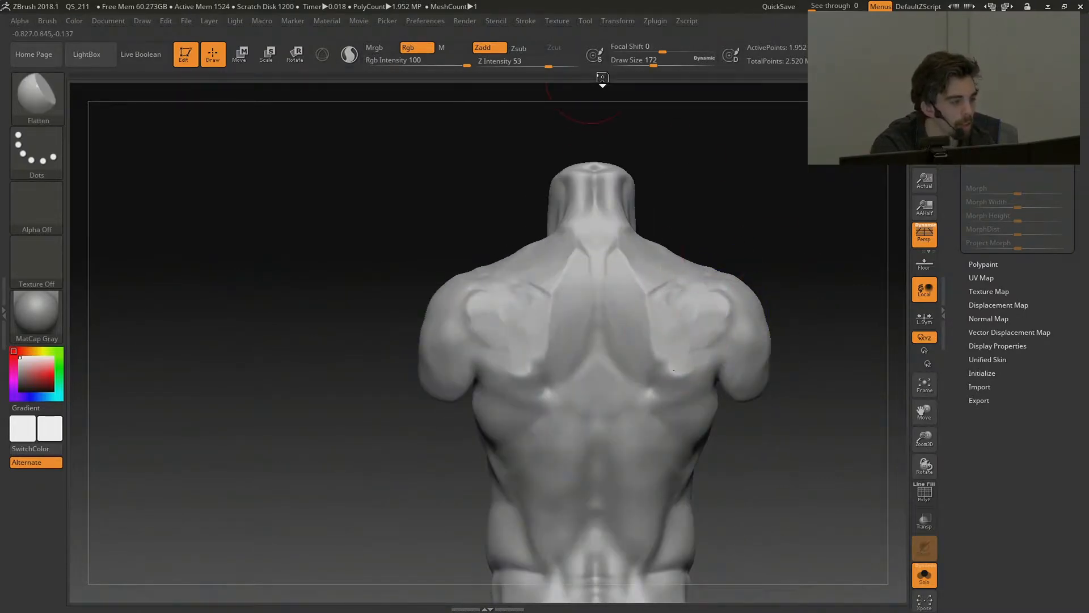
Mark diagonal muscle directions across the trapezius and shoulder blades with mask strokes at draw size 39, and clear the mask.
key(ctrl)
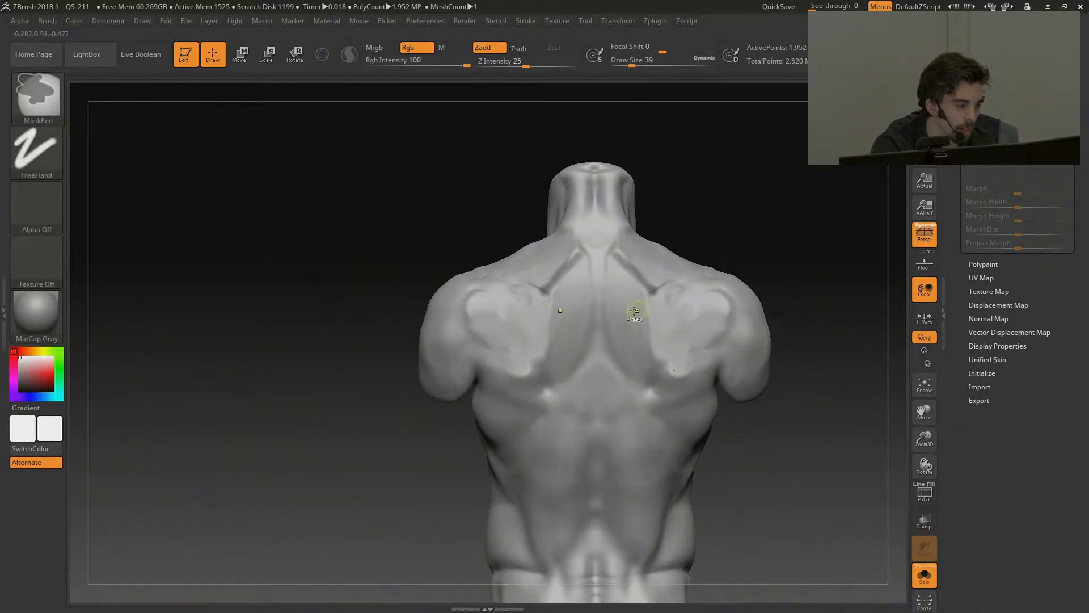
ctrl+drag(599, 299, 636, 324)
mouse_move(598, 277)
ctrl+mouse_down()
mouse_move(630, 297)
mouse_move(719, 285)
ctrl+mouse_up()
ctrl+drag(658, 328, 718, 306)
ctrl+drag(663, 352, 721, 329)
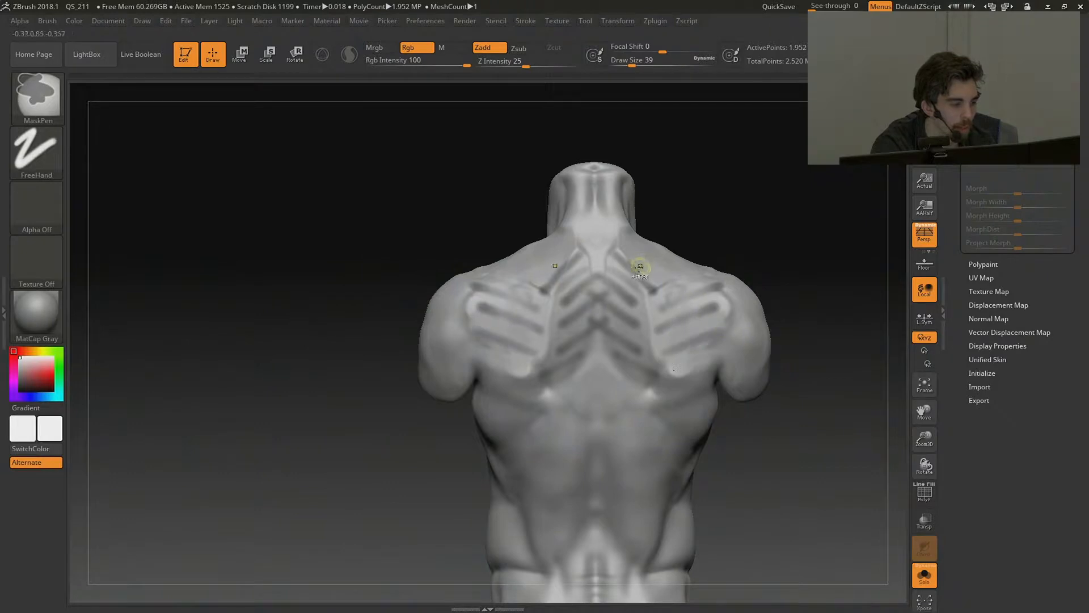
ctrl+drag(682, 232, 660, 141)
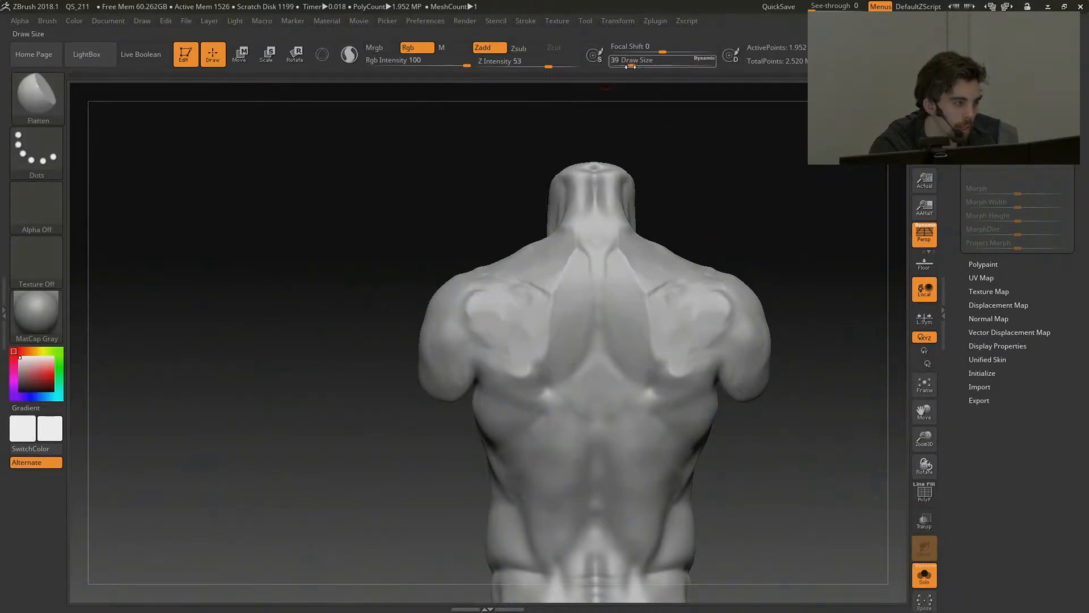
Adjust the trapezius outline with the Move brush at draw size 187 and smooth the upper back at a lower subdivision level.
drag(630, 66, 643, 66)
key(b)
key(m)
key(v)
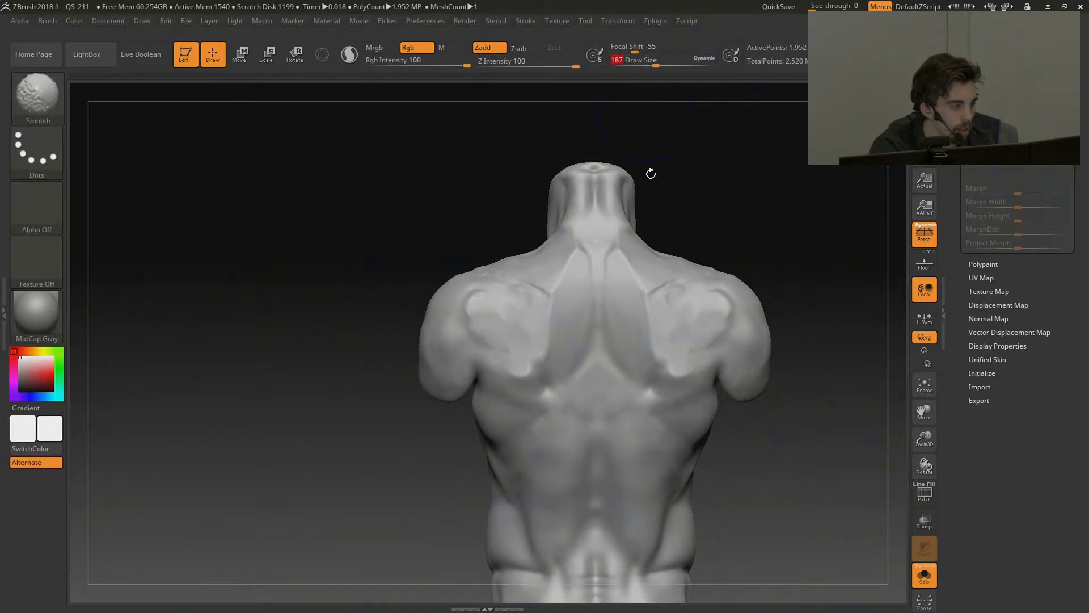
key(shift+d)
mouse_move(634, 250)
shift+mouse_down()
mouse_move(652, 291)
mouse_move(701, 322)
shift+mouse_up()
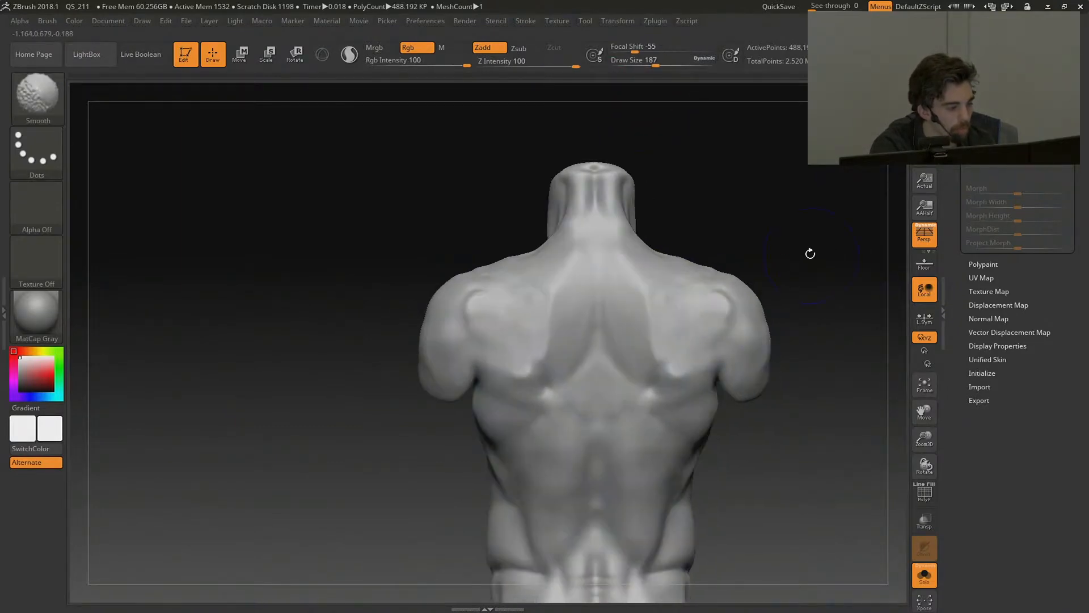
Redefine the trapezius edges and the shoulder-blade muscles with the ClayTubes brush at draw size 187, smoothing the transitions.
alt+drag(810, 254, 809, 234)
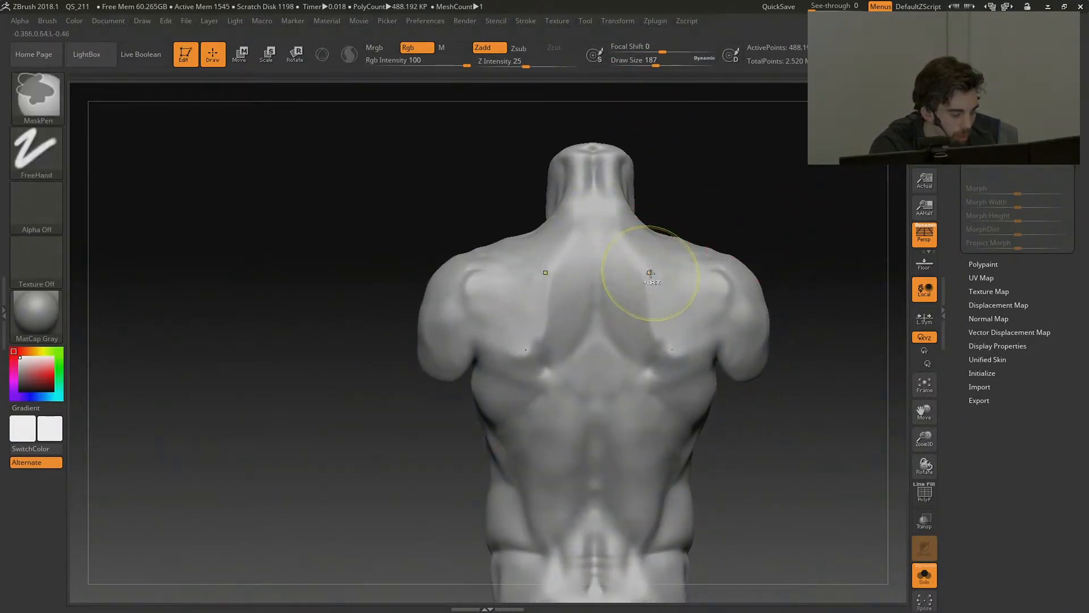
mouse_move(577, 262)
mouse_down()
mouse_move(567, 280)
mouse_move(579, 277)
mouse_up()
mouse_move(579, 277)
shift+mouse_down()
mouse_move(581, 267)
mouse_move(598, 271)
shift+mouse_up()
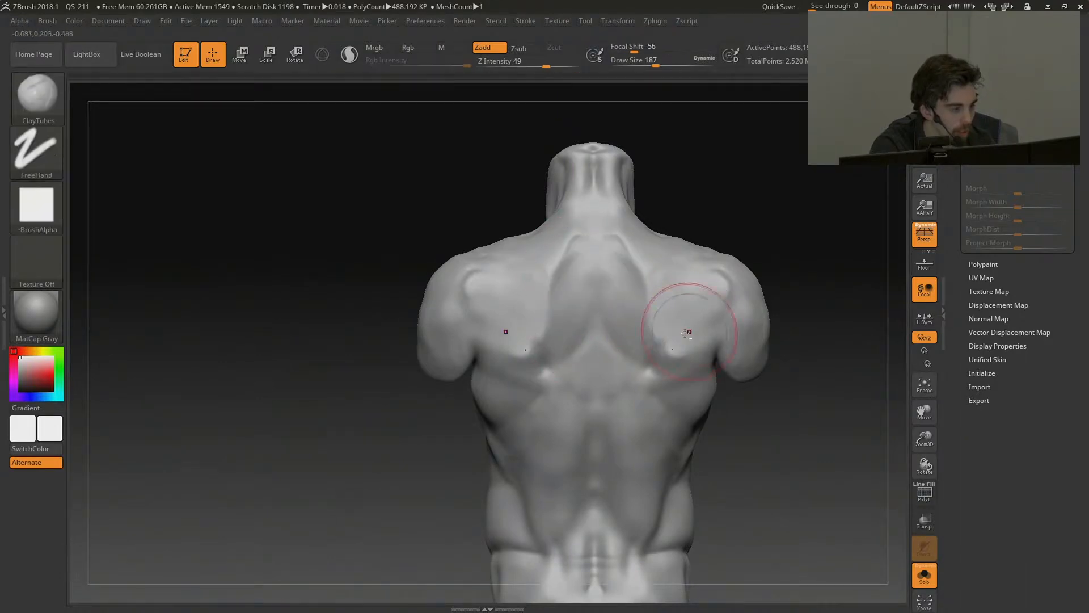
mouse_move(703, 335)
mouse_down()
mouse_move(689, 344)
mouse_move(678, 307)
mouse_move(703, 296)
mouse_move(701, 359)
mouse_move(683, 351)
mouse_move(693, 379)
mouse_up()
Reshape the latissimus outline below the armpits with the Move brush at a lower subdivision level, and smooth the flanks.
key(shift+d)
key(shift+d)
key(b)
key(m)
key(v)
key(d)
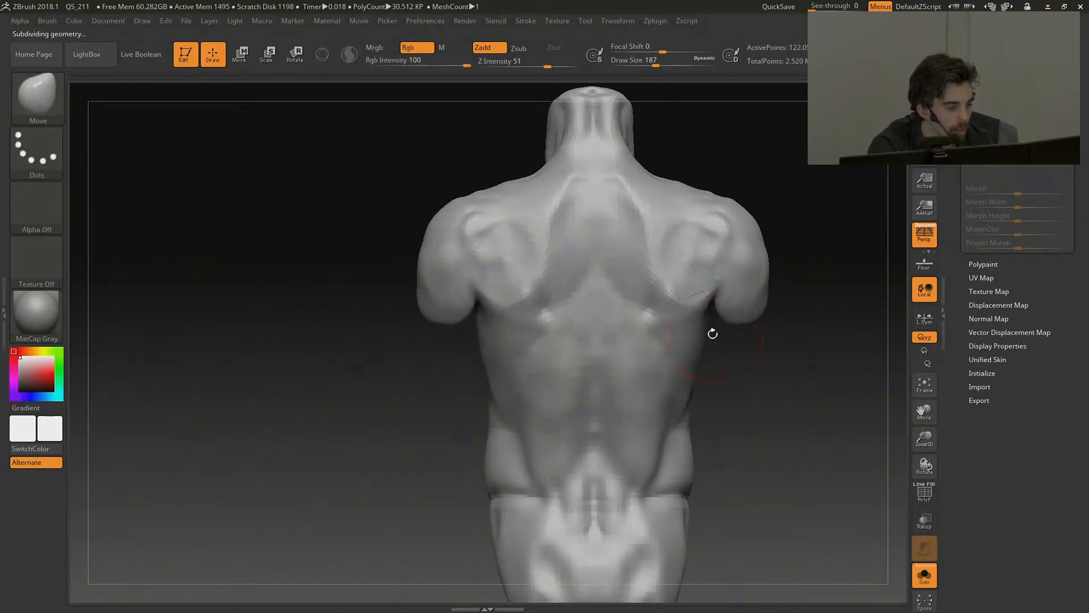
shift+drag(702, 325, 669, 417)
drag(759, 411, 763, 336)
drag(640, 368, 597, 366)
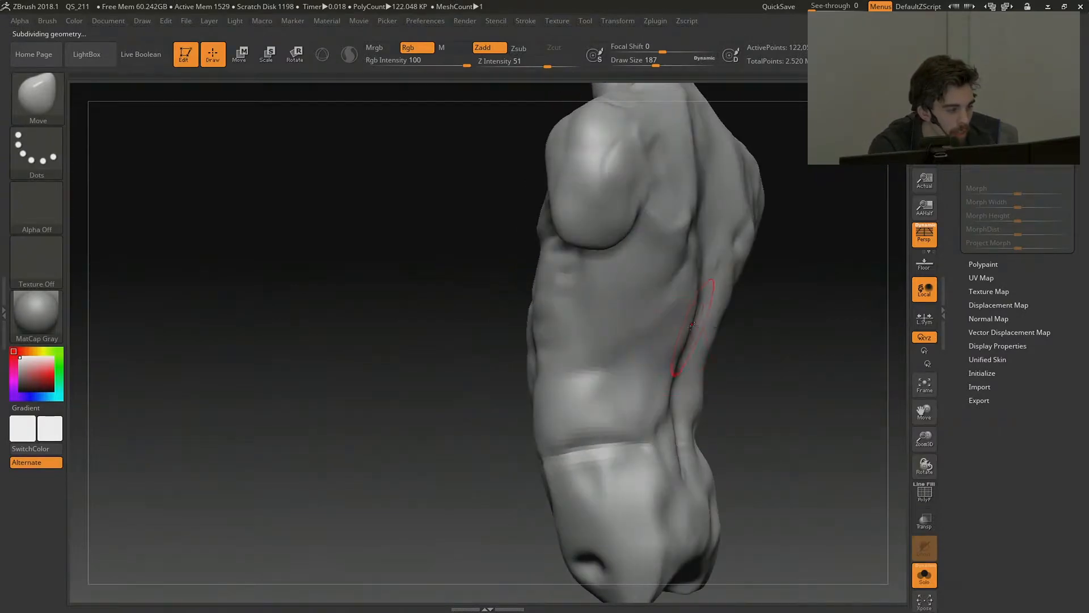
shift+drag(689, 329, 683, 324)
Carve the diagonal lower edge of the latissimus across the flank with the DamStandard brush at draw size 187, and smooth it.
key(b)
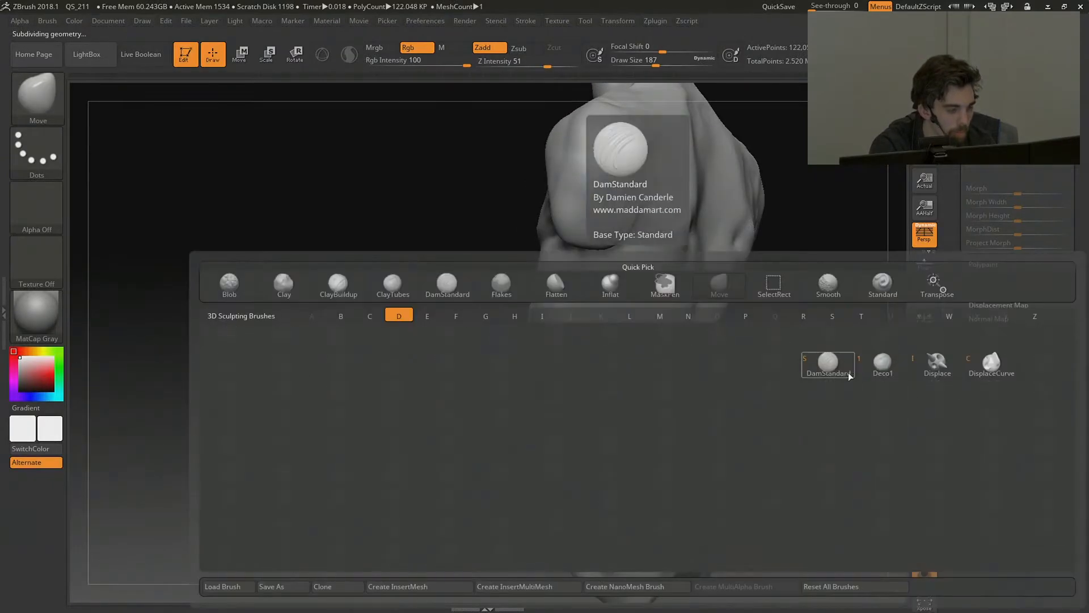
click(843, 376)
drag(834, 363, 713, 342)
drag(690, 297, 617, 365)
drag(668, 336, 590, 366)
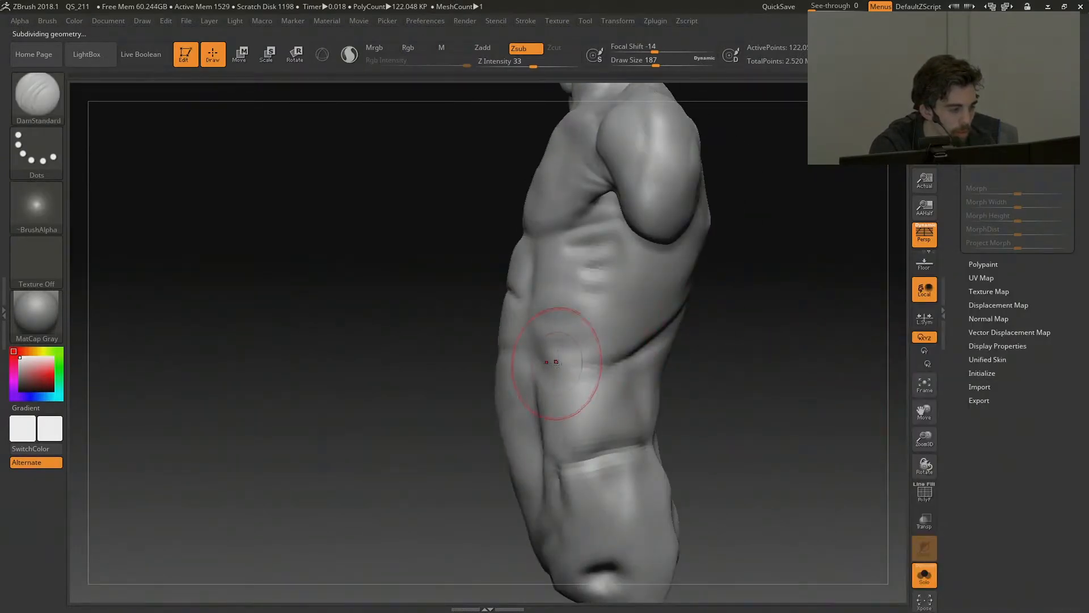
drag(713, 334, 737, 328)
mouse_move(868, 326)
mouse_down()
mouse_move(744, 322)
mouse_move(695, 333)
mouse_up()
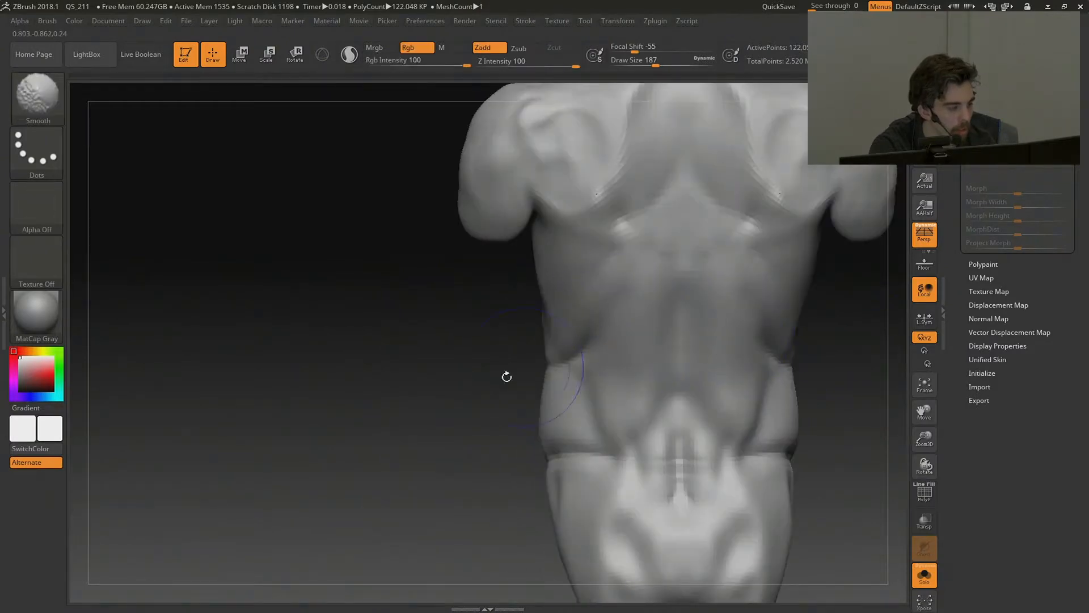
drag(506, 377, 608, 278)
shift+drag(559, 352, 523, 364)
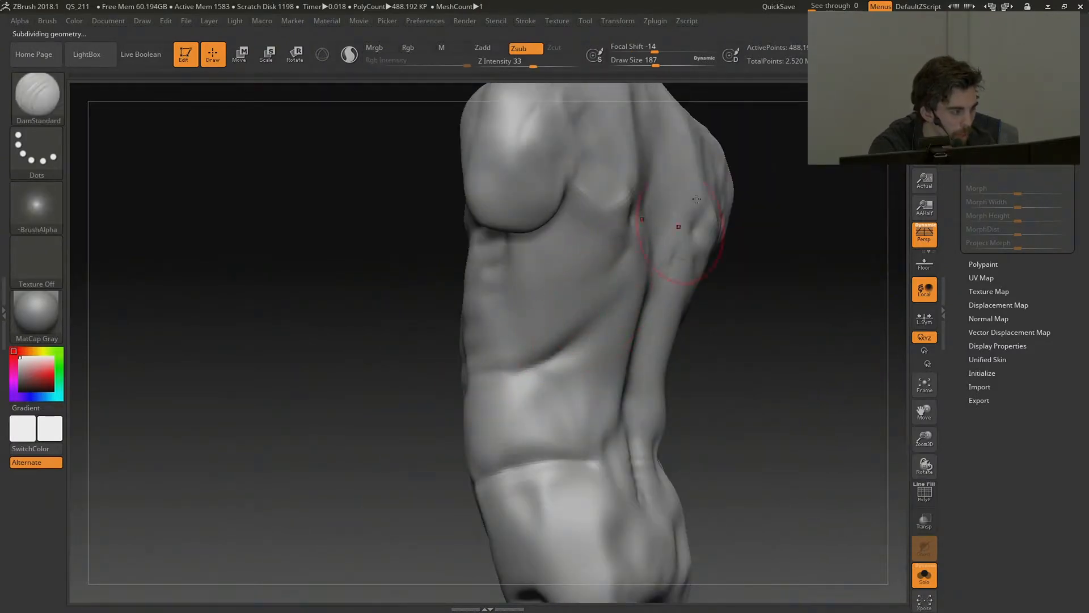
Carve parallel diagonal rib grooves into the back of the flanks with DamStandard at draw size 49, and soften them at size 108.
click(634, 62)
click(817, 280)
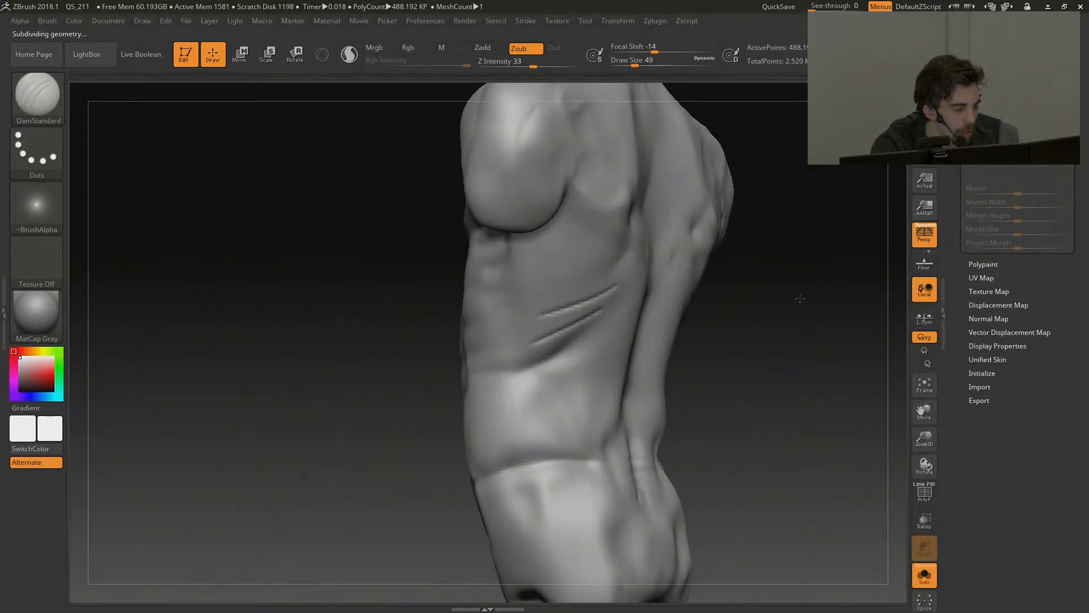
drag(800, 298, 609, 270)
drag(465, 330, 600, 261)
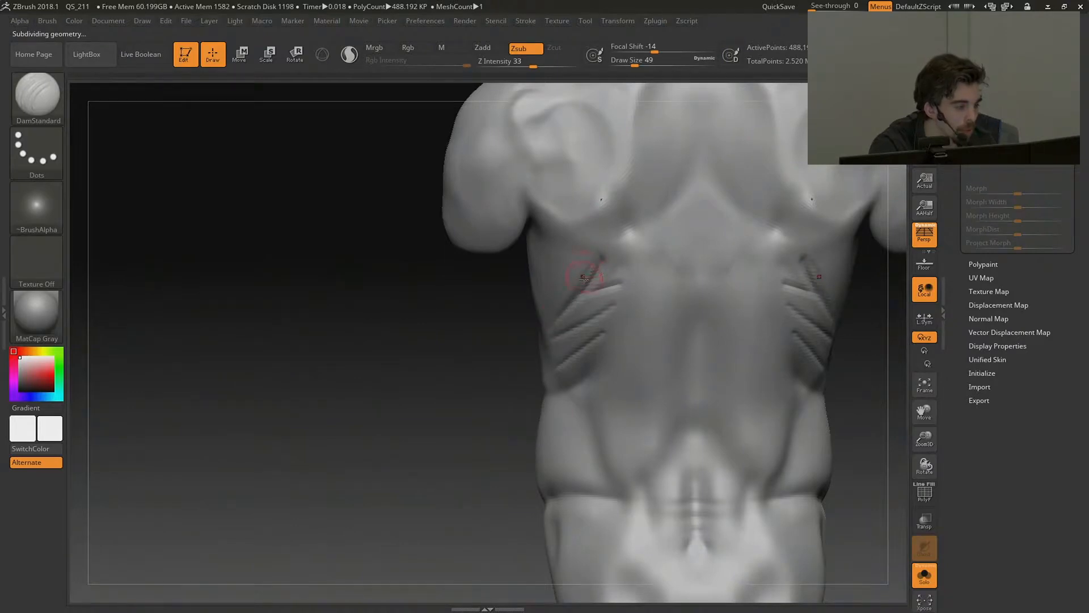
mouse_move(559, 312)
alt+mouse_down()
mouse_move(435, 394)
mouse_move(428, 326)
mouse_move(452, 359)
mouse_move(533, 253)
mouse_move(508, 305)
alt+mouse_up()
click(645, 61)
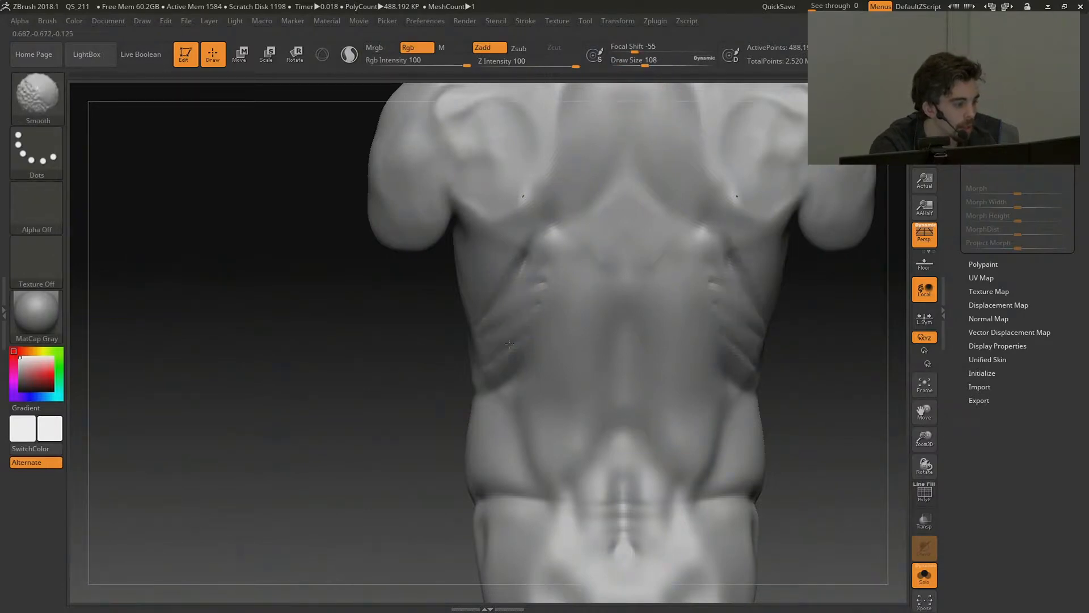
Mark the two lower-back muscle columns beside the spine with mask strokes, and clear the mask.
alt+drag(831, 379, 767, 333)
mouse_move(602, 301)
ctrl+mouse_down()
mouse_move(610, 253)
mouse_move(627, 329)
ctrl+mouse_up()
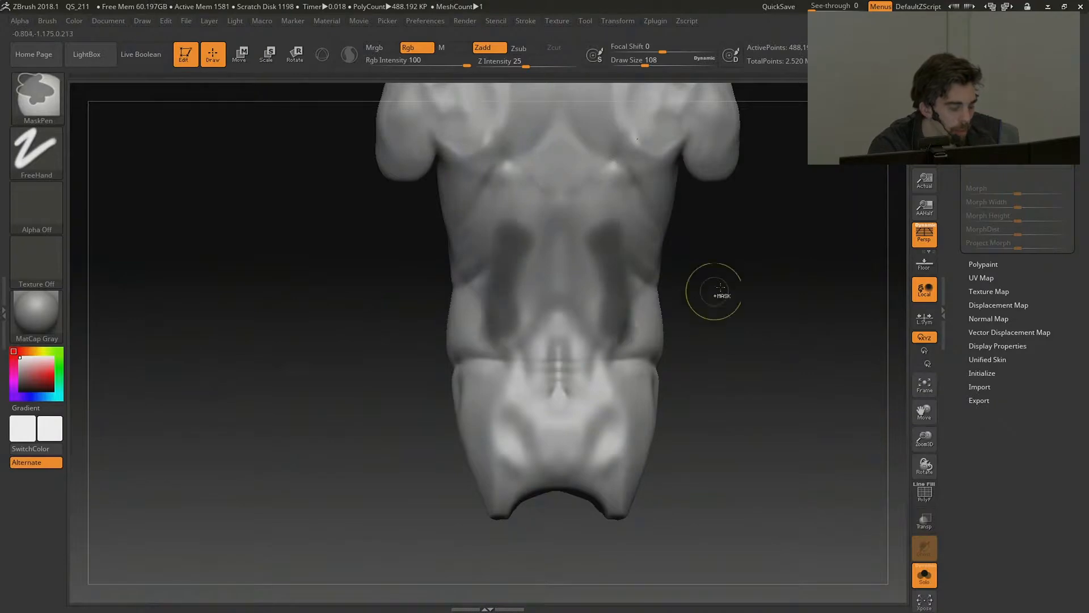
mouse_move(722, 294)
ctrl+mouse_down()
mouse_move(720, 312)
mouse_move(679, 92)
ctrl+mouse_up()
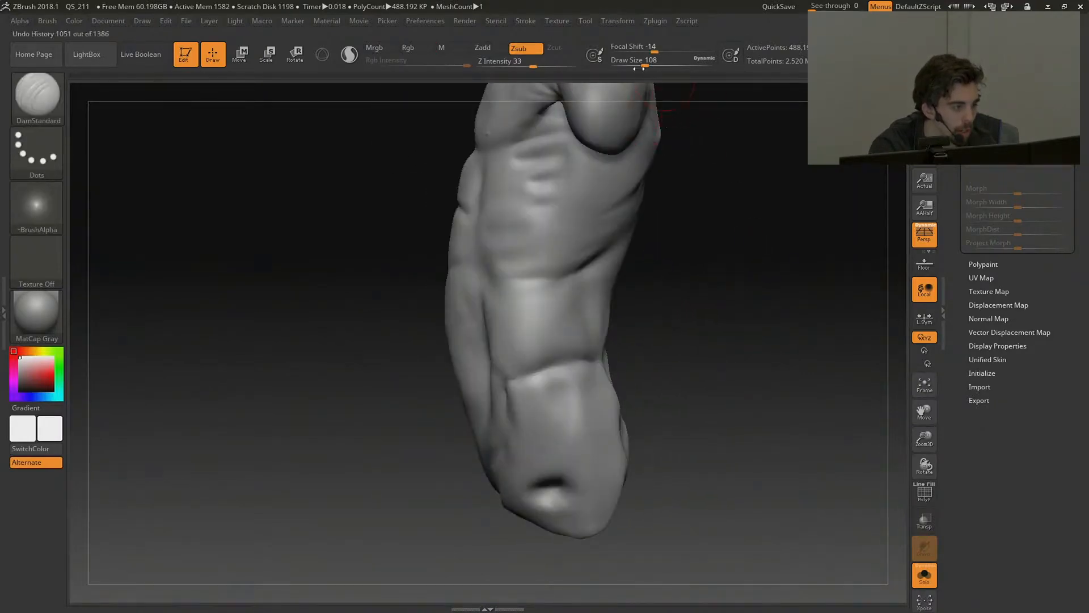
Adjust the rear contour of the waist with the Move brush at draw size 124.
key(b)
key(m)
key(v)
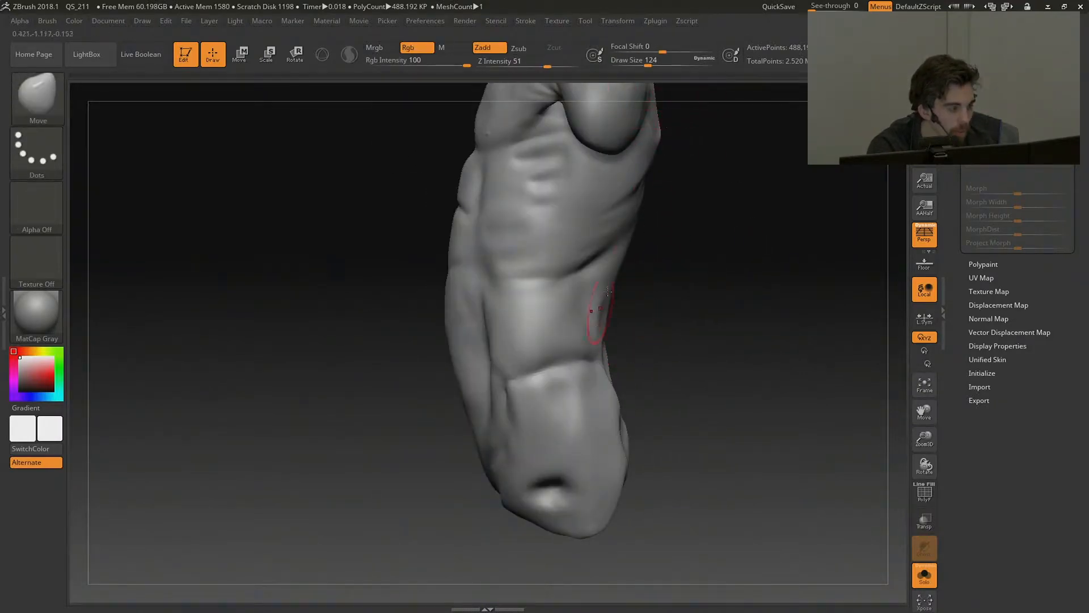
key(shift)
Carve a diagonal groove across the external oblique below the rib cage with the DamStandard brush at draw size 124.
key(b)
key(d)
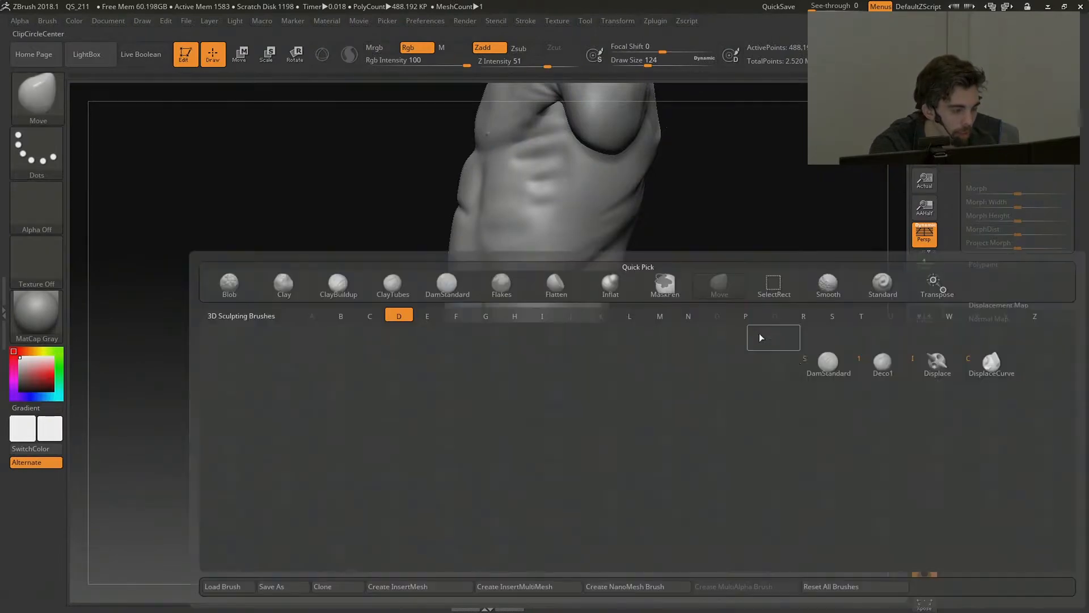
key(s)
mouse_move(778, 318)
right_down()
mouse_move(804, 299)
mouse_move(845, 295)
right_up()
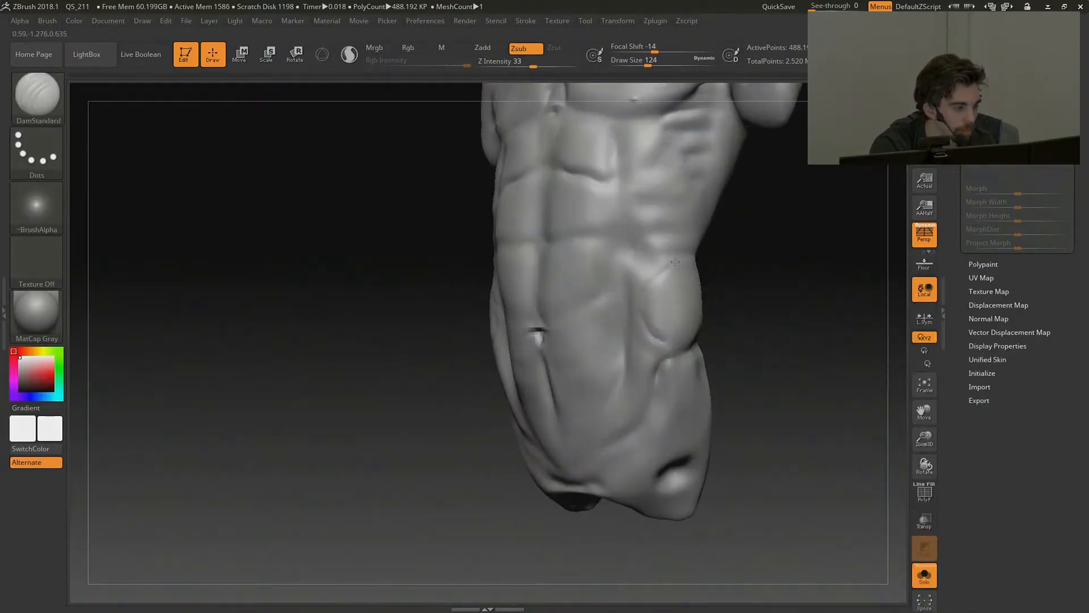
mouse_move(715, 309)
right_down()
mouse_move(666, 308)
mouse_move(689, 296)
right_up()
right_drag(853, 236, 824, 277)
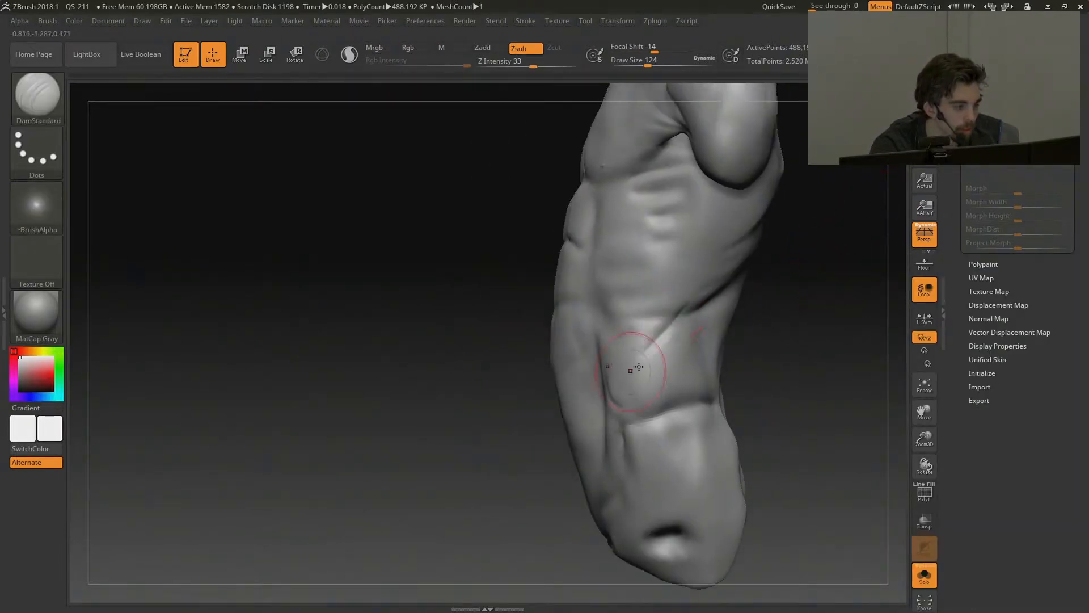
right_drag(629, 369, 592, 295)
drag(590, 283, 644, 322)
drag(596, 253, 646, 331)
Carve short rib grooves into the side of the lower rib cage with the DamStandard brush, and smooth them.
key(b)
key(d)
key(s)
alt+right_drag(850, 321, 879, 344)
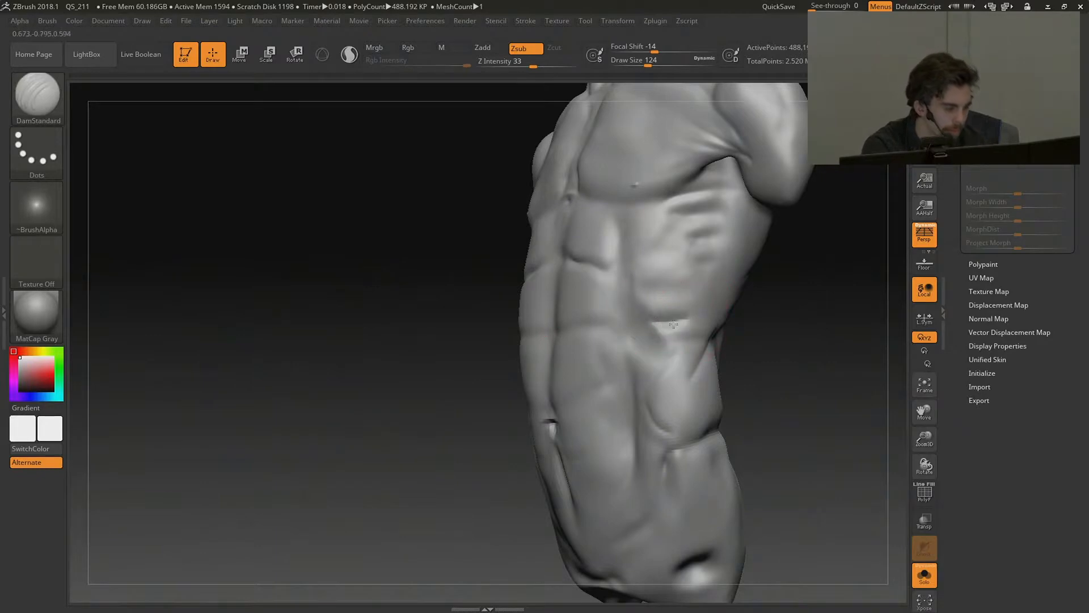
drag(673, 324, 690, 322)
drag(639, 296, 696, 296)
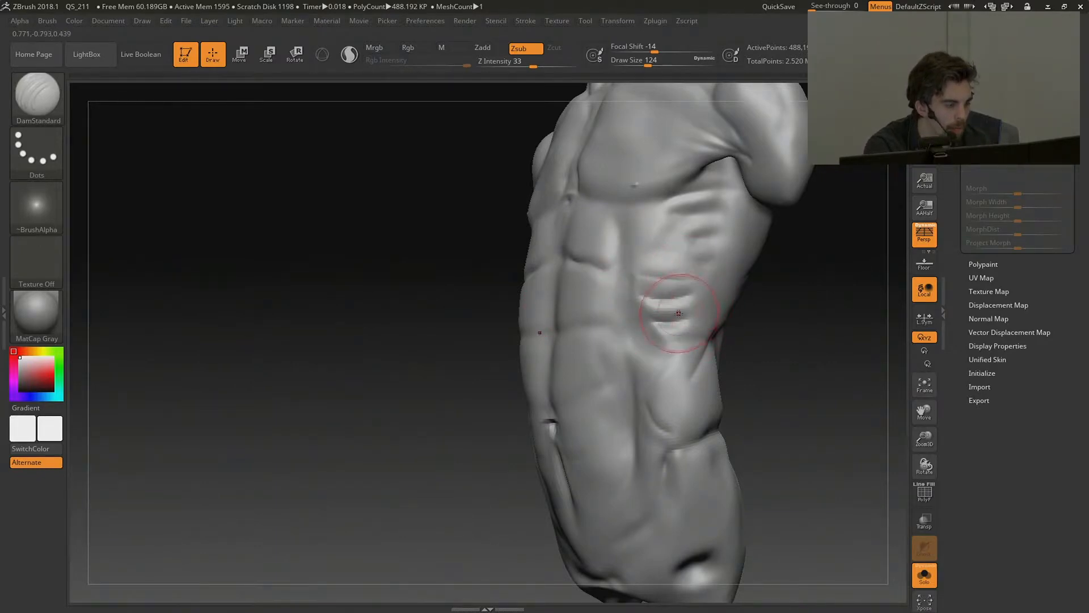
shift+drag(710, 294, 688, 311)
mouse_move(824, 296)
shift+mouse_down()
mouse_move(836, 272)
mouse_move(798, 273)
mouse_move(827, 281)
mouse_move(876, 241)
mouse_move(800, 297)
shift+mouse_up()
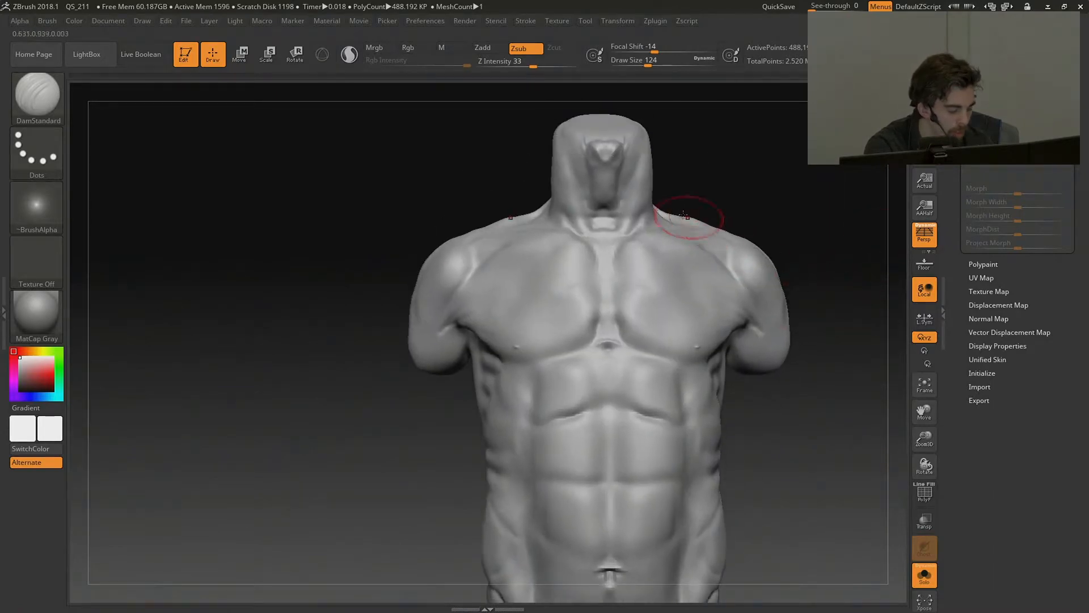
Fill the groove between the pectorals and the inner chest with the ClayTubes brush, and smooth the chest.
key(b)
key(c)
key(t)
drag(639, 262, 641, 306)
mouse_move(623, 258)
mouse_down()
mouse_move(644, 304)
mouse_move(649, 247)
mouse_up()
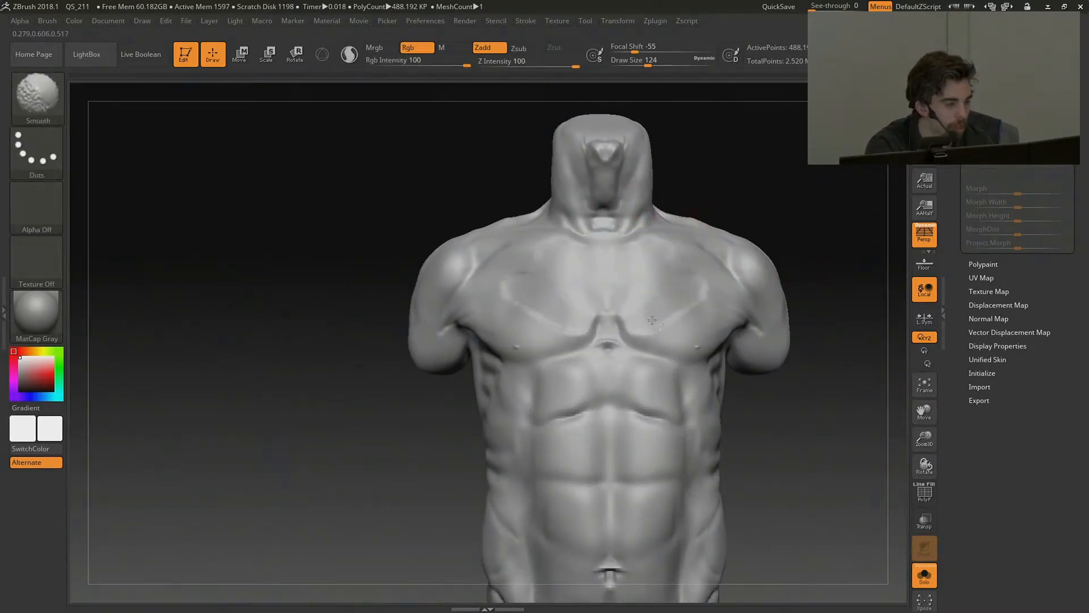
drag(831, 244, 763, 238)
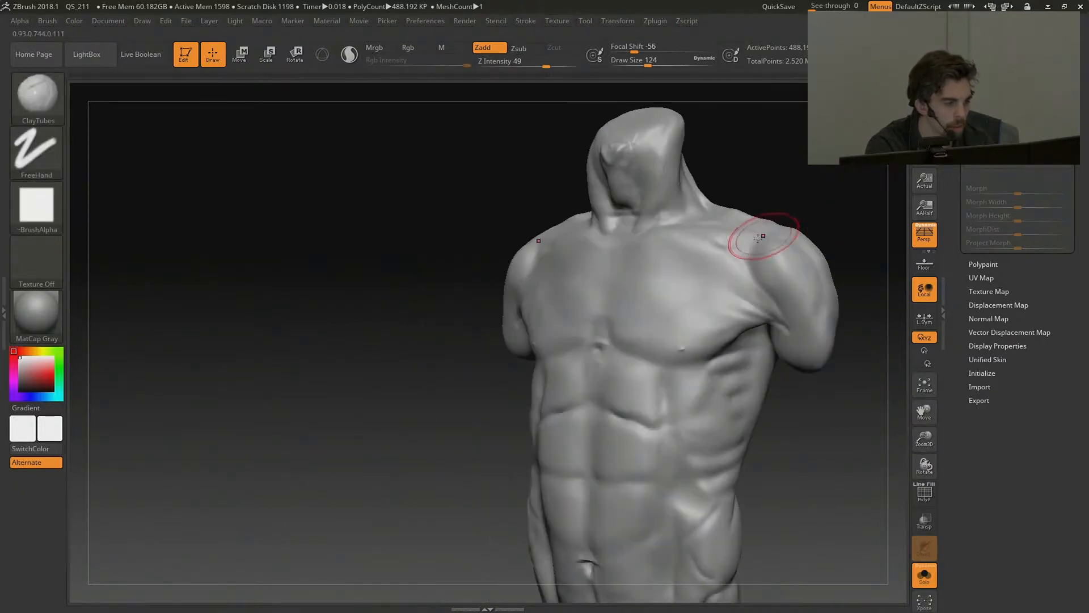
mouse_move(683, 245)
mouse_down()
mouse_move(701, 248)
mouse_move(670, 263)
mouse_up()
mouse_move(806, 198)
mouse_down()
mouse_move(857, 190)
mouse_move(817, 195)
mouse_up()
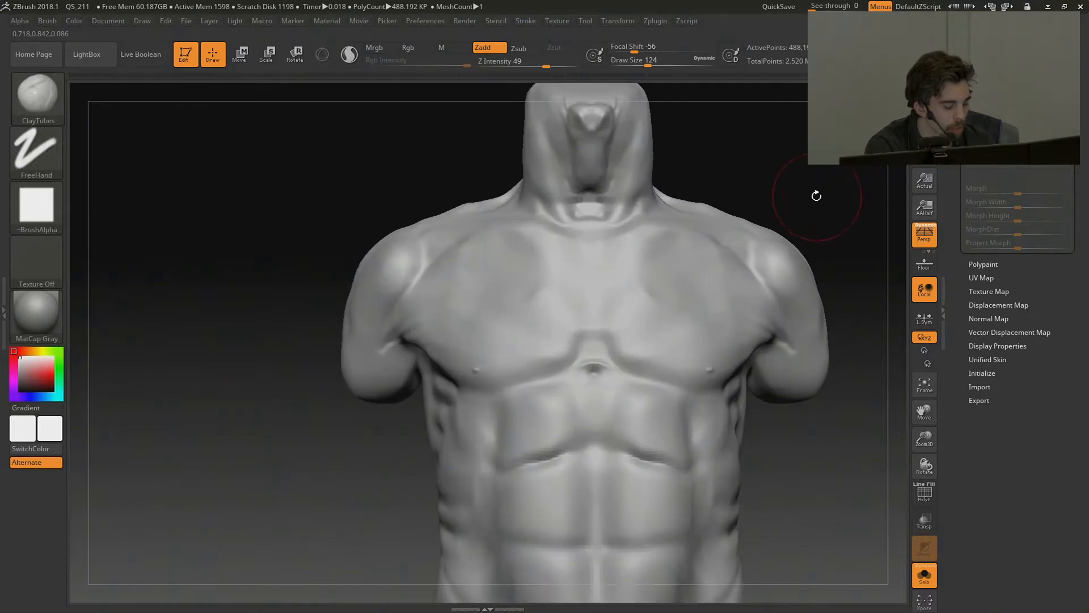
Carve horizontal rib grooves on both sides of the sternum with the DamStandard brush, and smooth them into the chest.
key(b)
key(d)
key(s)
mouse_move(626, 255)
mouse_down()
mouse_move(673, 248)
mouse_move(625, 256)
mouse_move(682, 271)
mouse_up()
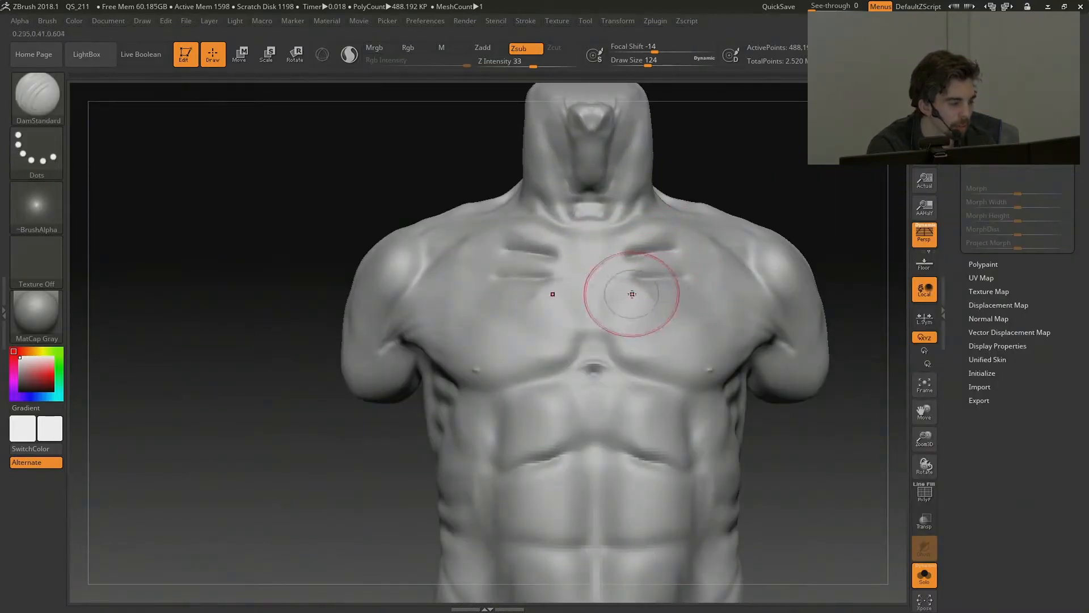
mouse_move(621, 293)
mouse_down()
mouse_move(664, 302)
mouse_move(615, 251)
mouse_up()
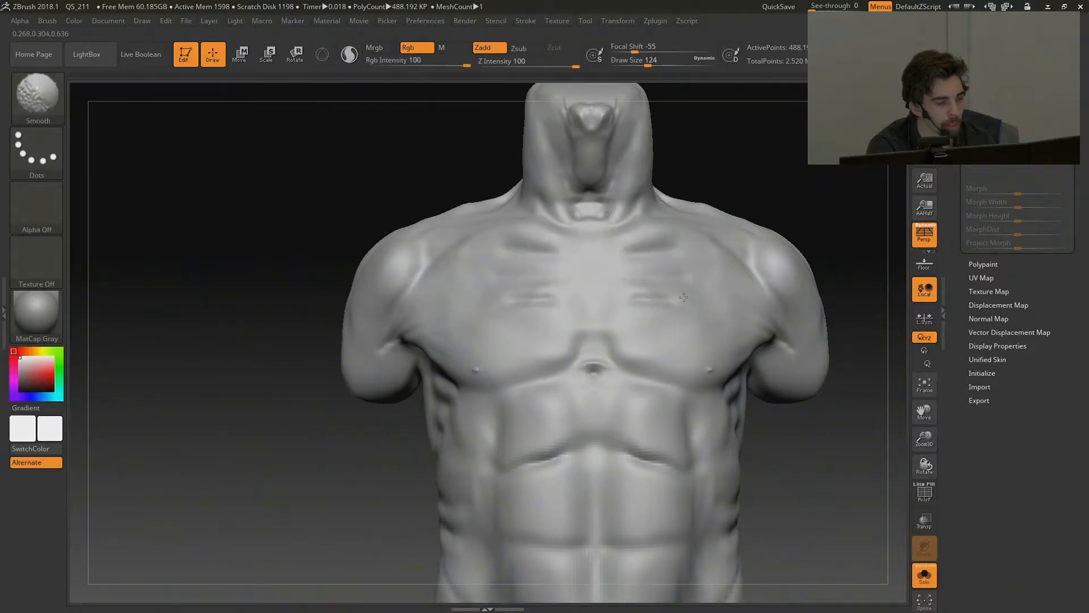
alt+drag(806, 227, 824, 194)
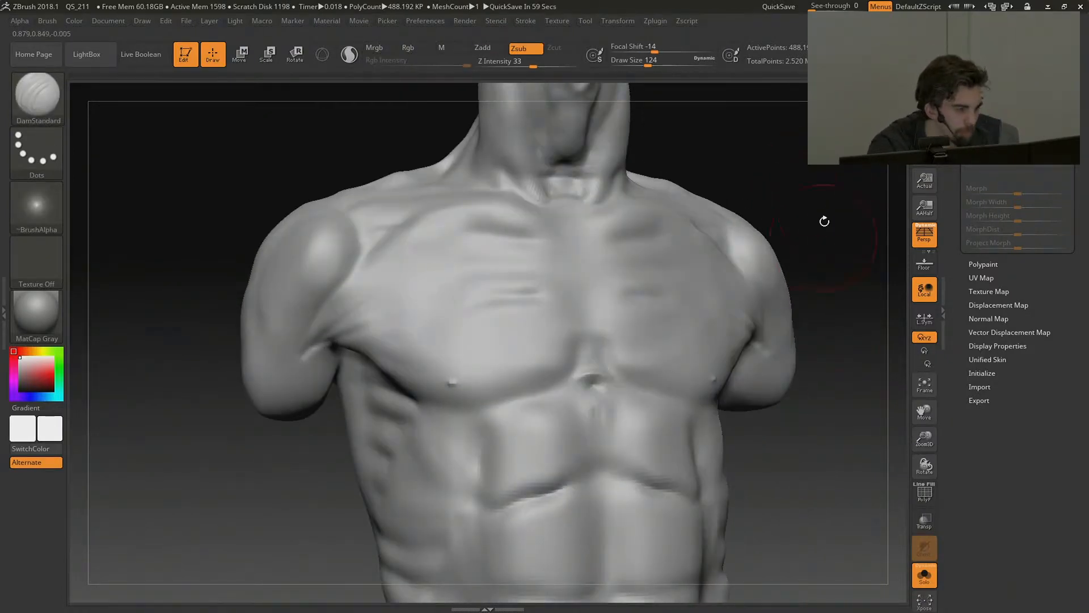
drag(824, 221, 732, 221)
mouse_move(697, 180)
shift+mouse_down()
mouse_move(723, 133)
mouse_move(828, 136)
shift+mouse_up()
Build up the sternum with the ClayTubes brush, and smooth it together with the outer pectoral near the armpit.
key(b)
key(c)
key(t)
mouse_move(583, 221)
mouse_down()
mouse_move(592, 336)
mouse_move(592, 302)
mouse_up()
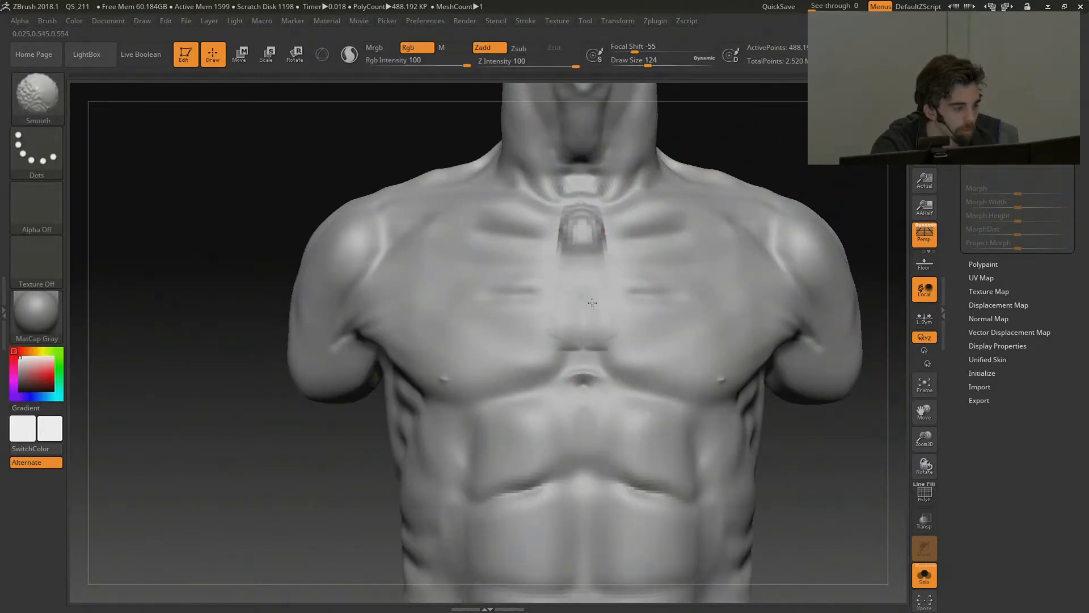
drag(877, 199, 809, 185)
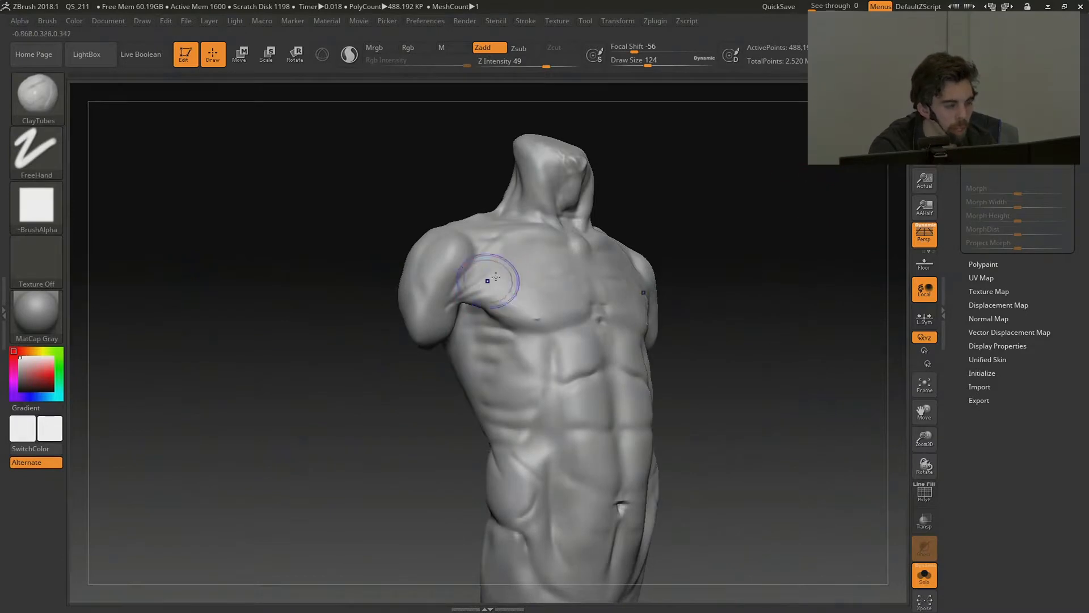
shift+drag(495, 277, 509, 301)
shift+drag(780, 243, 734, 250)
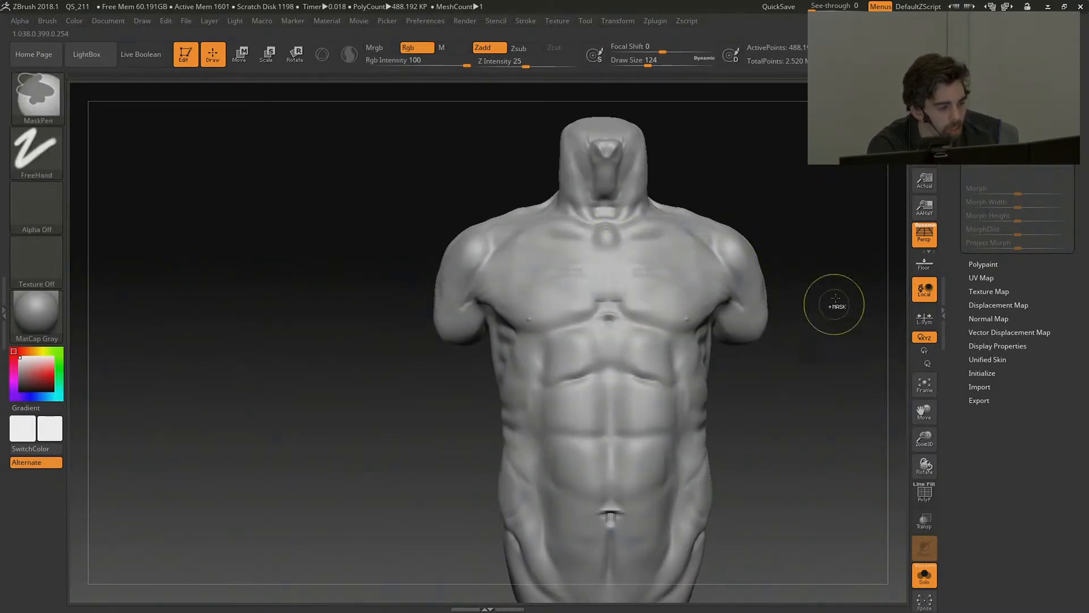
Drop one subdivision level, try a mask stroke on the front of the deltoid, and undo it.
mouse_move(834, 301)
mouse_down()
mouse_move(855, 307)
mouse_move(808, 309)
mouse_move(788, 341)
mouse_up()
alt+drag(635, 226, 596, 239)
shift+drag(716, 170, 705, 209)
mouse_move(882, 218)
mouse_down()
mouse_move(827, 236)
mouse_move(784, 209)
mouse_move(770, 231)
mouse_up()
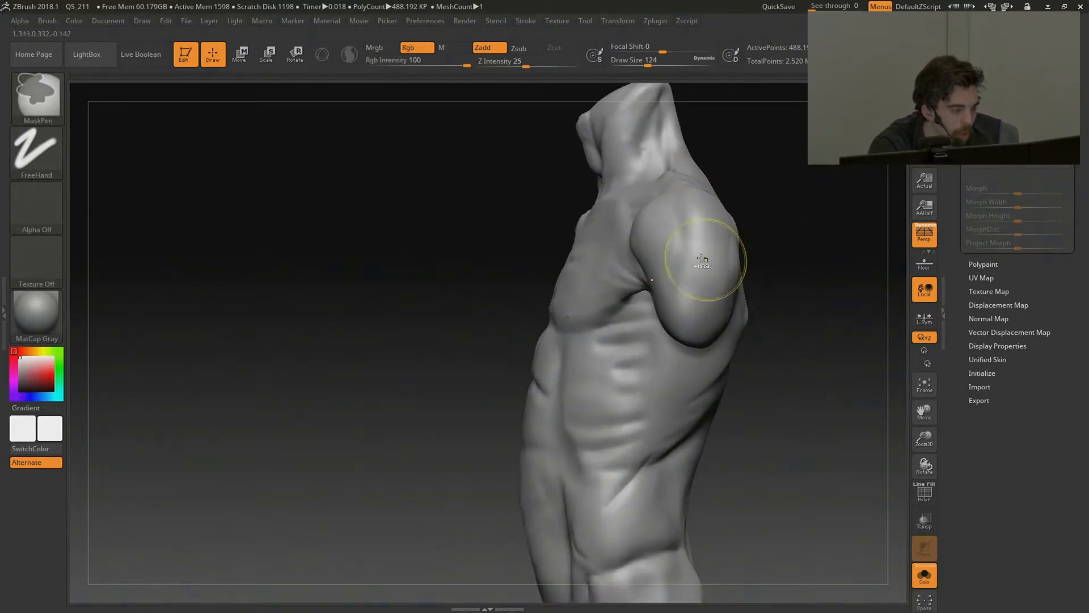
key(shift+d)
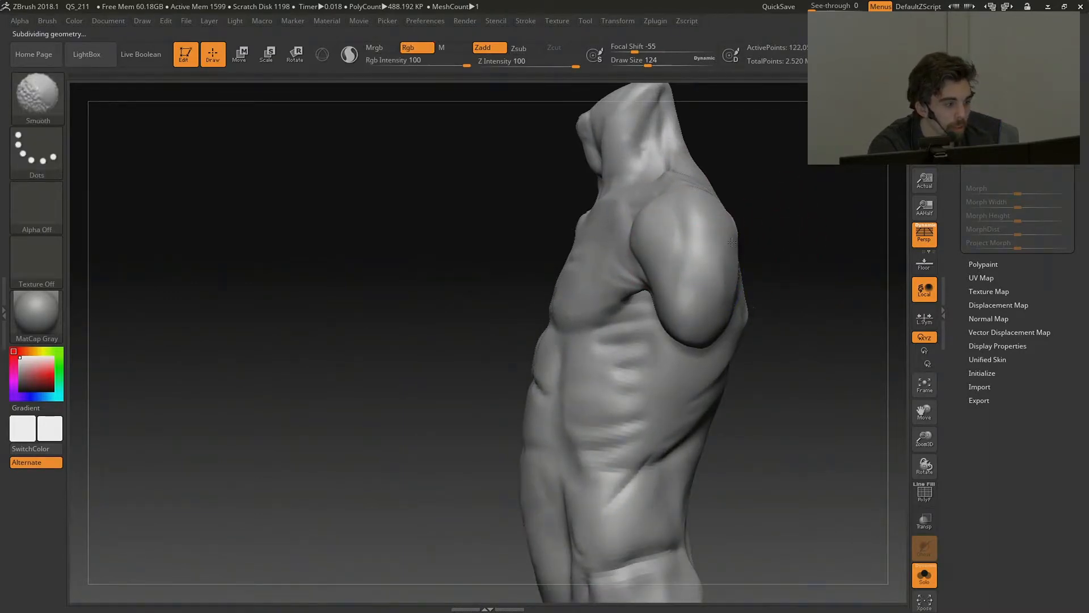
ctrl+drag(657, 217, 657, 246)
key(ctrl+z)
Narrow the deltoid by moving its front and back edges inward with the Move brush at draw size 167.
key(b)
key(m)
key(v)
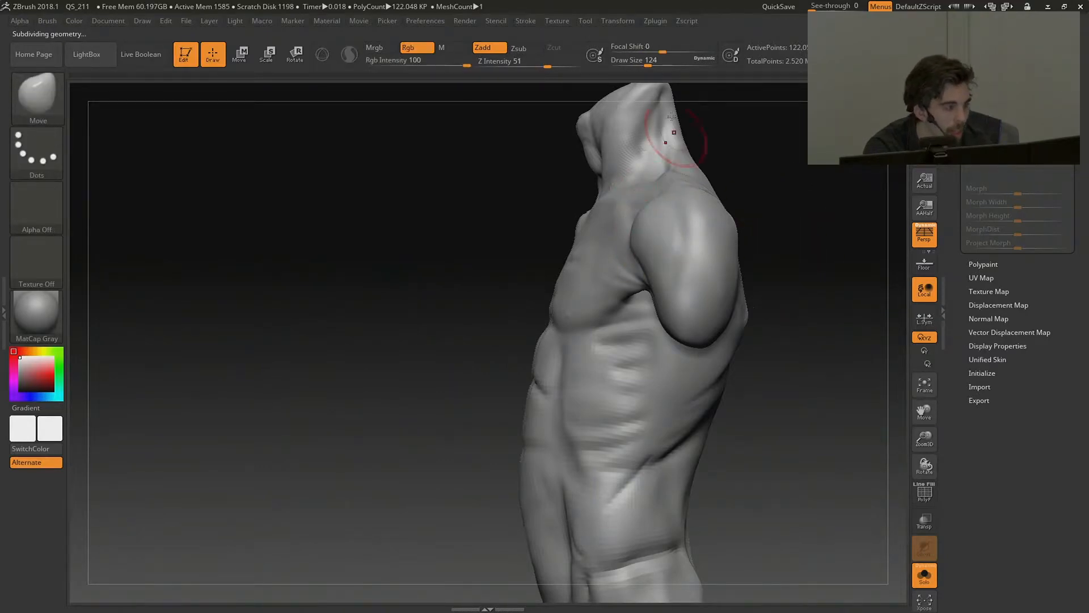
drag(646, 64, 652, 64)
drag(651, 282, 658, 285)
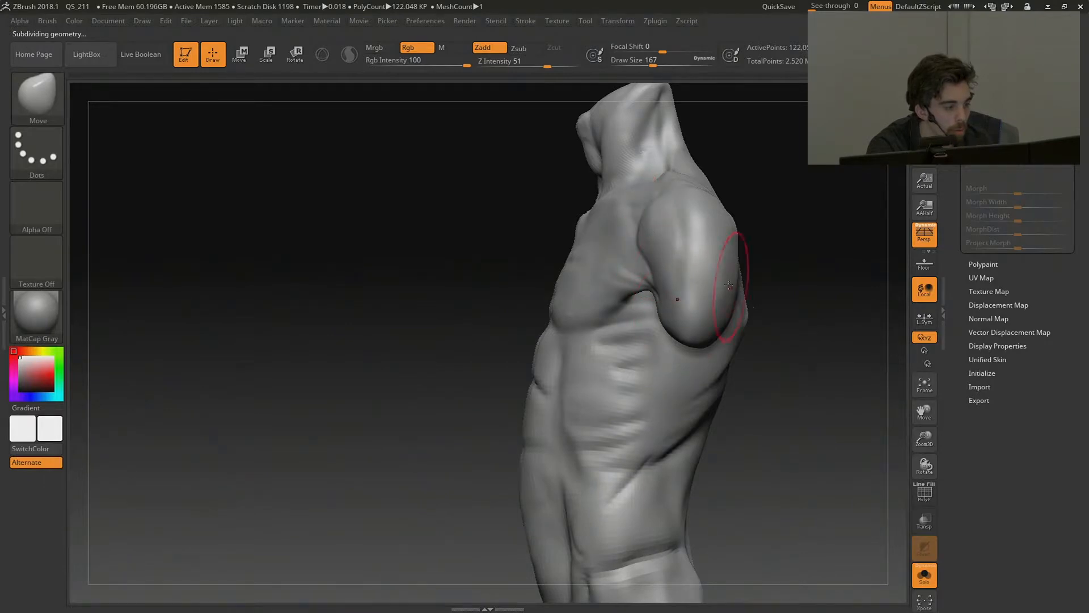
drag(721, 276, 716, 274)
mouse_move(760, 271)
mouse_down()
mouse_move(833, 258)
mouse_move(822, 257)
mouse_up()
mouse_move(756, 259)
mouse_down()
mouse_move(817, 261)
mouse_move(776, 279)
mouse_up()
drag(751, 275, 758, 277)
shift+drag(789, 261, 817, 258)
Adjust the neck contour from the front and side with the Move brush at draw size 239.
alt+drag(778, 184, 802, 203)
alt+drag(744, 152, 794, 236)
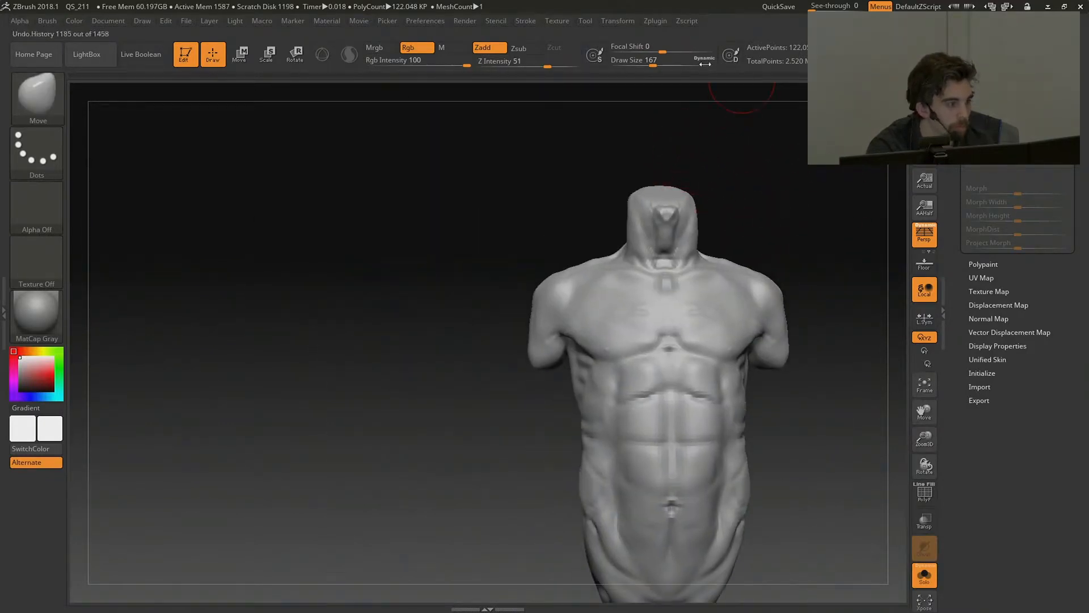
click(659, 64)
mouse_move(692, 237)
mouse_down()
mouse_move(678, 233)
mouse_move(683, 208)
mouse_up()
drag(734, 210, 803, 211)
drag(644, 222, 646, 228)
alt+drag(843, 287, 811, 241)
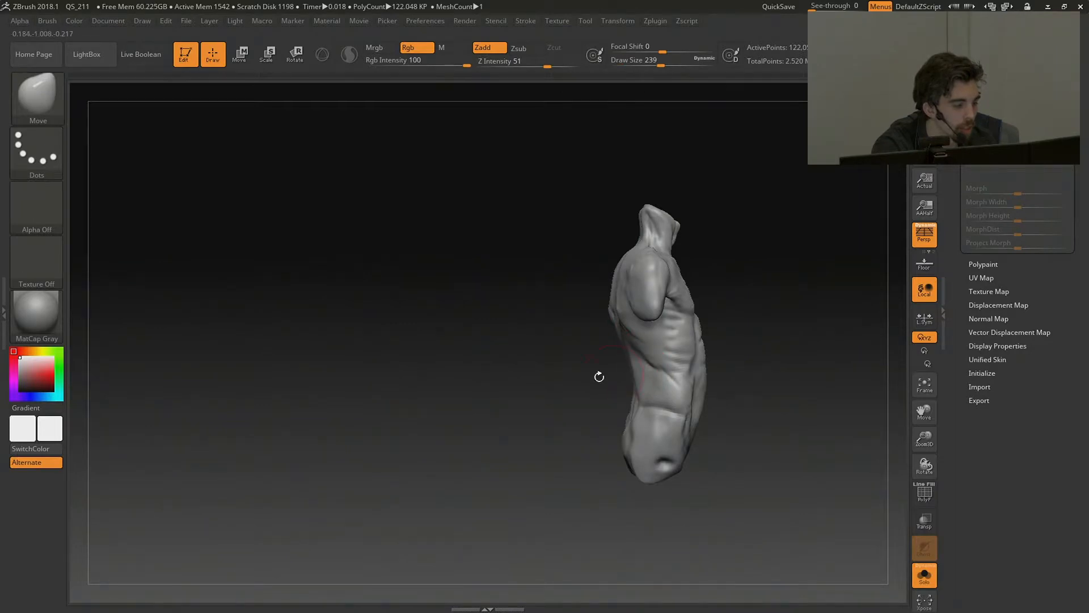
Nudge the lat contour below the armpit inward in the back view with the Move brush at draw size 239.
shift+drag(599, 376, 646, 298)
drag(668, 334, 661, 333)
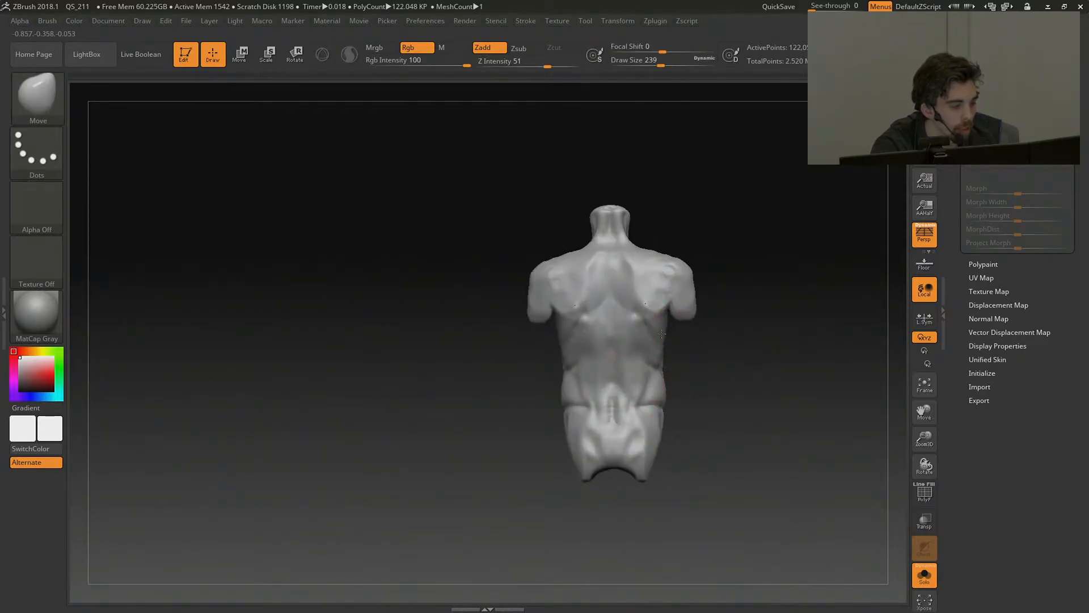
drag(845, 284, 892, 275)
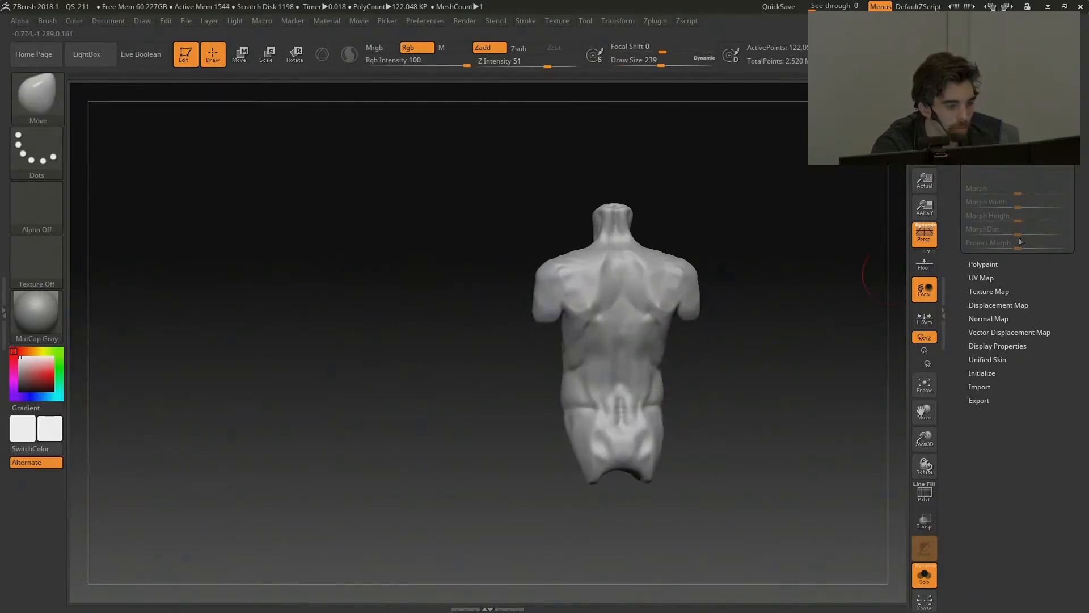
Add ClayTubes strokes along the inner edges of the shoulder blades at a high subdivision level, and smooth them into the back.
key(shift)
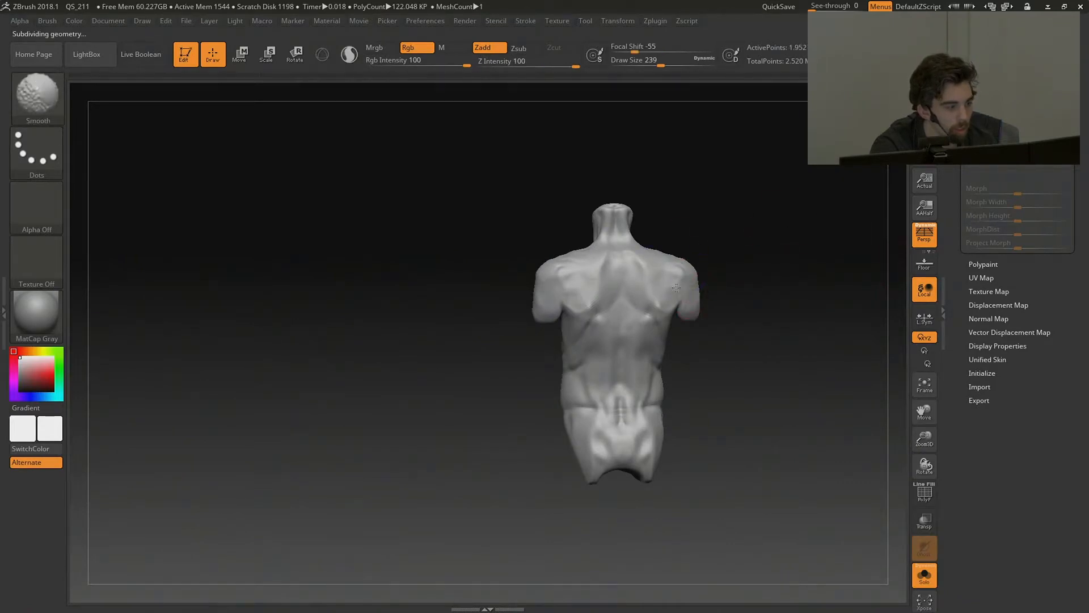
drag(762, 239, 722, 274)
key(b)
key(c)
key(b)
drag(623, 280, 636, 324)
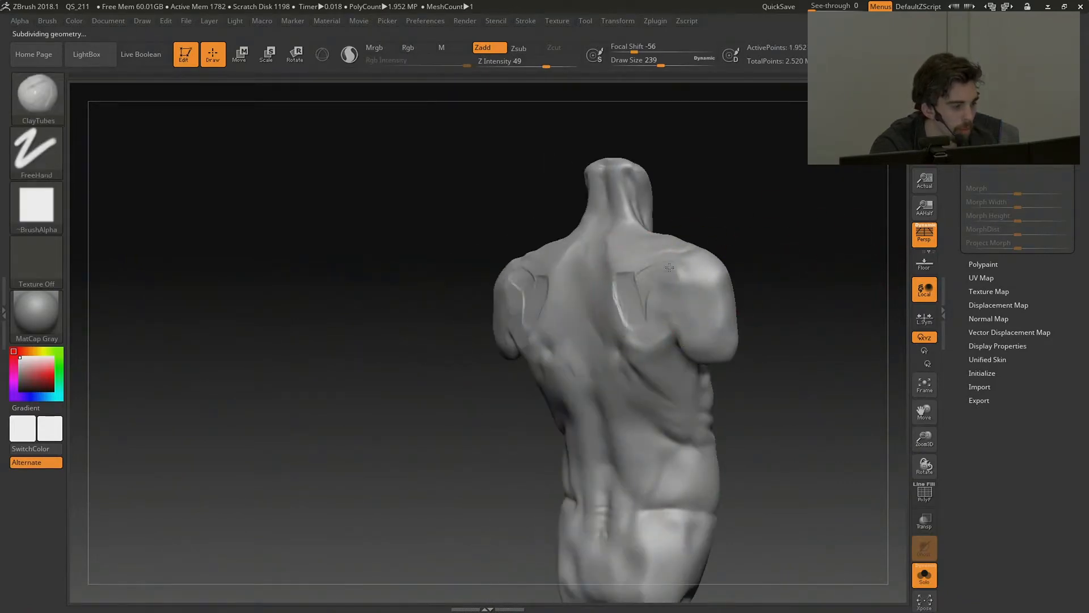
drag(684, 269, 658, 289)
mouse_move(641, 286)
shift+mouse_down()
mouse_move(631, 296)
mouse_move(689, 277)
shift+mouse_up()
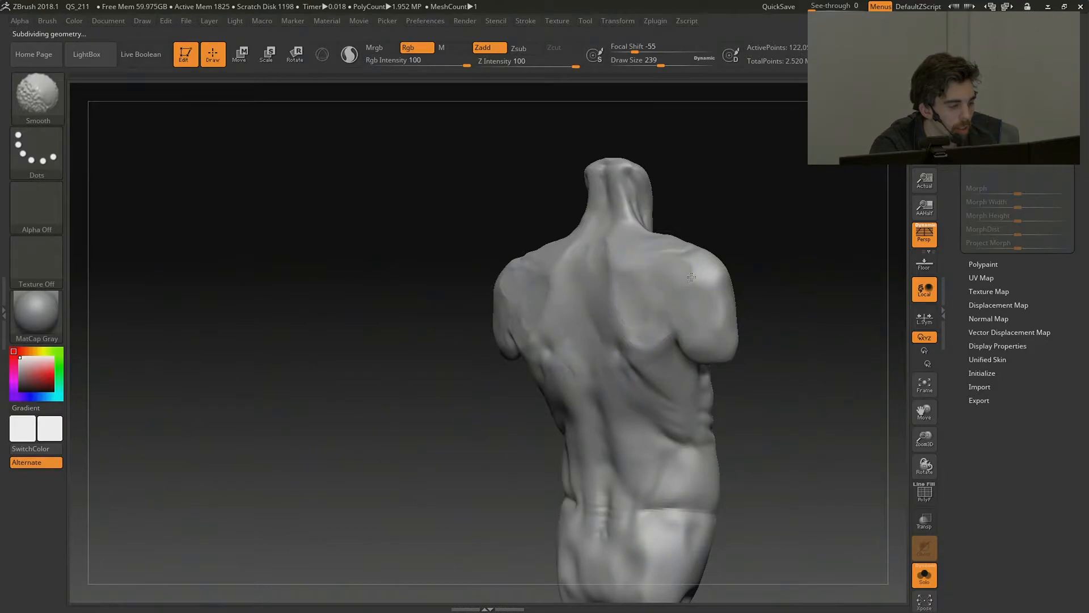
Reshape the back of the armpits with the Move brush at a lower subdivision level, and smooth the shoulder blades at draw size 97.
shift+drag(760, 256, 788, 253)
key(shift+d)
key(shift+d)
key(shift)
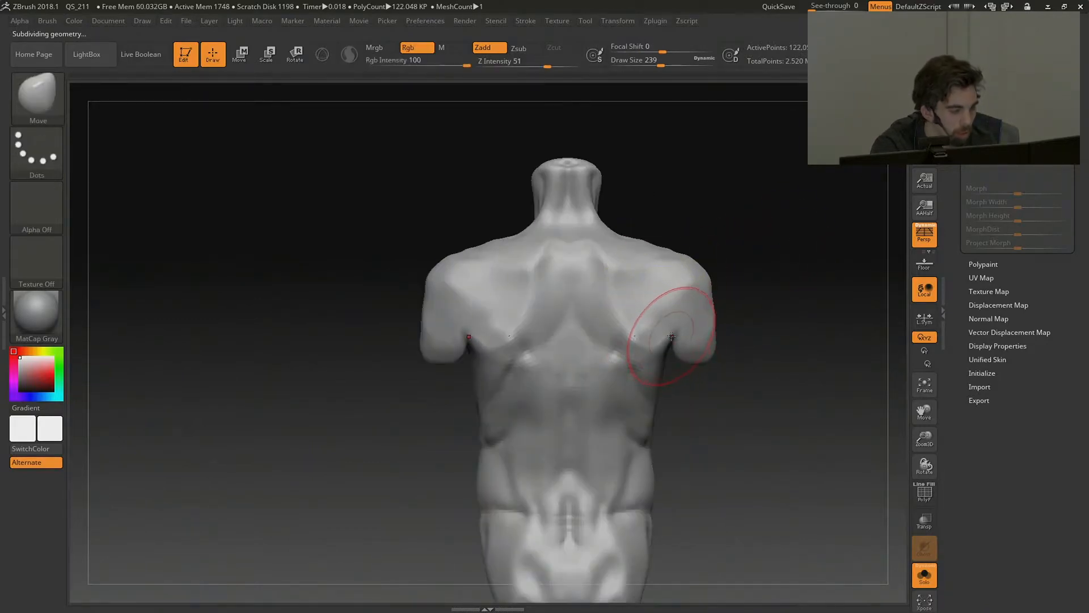
mouse_move(689, 318)
shift+mouse_down()
mouse_move(722, 341)
mouse_move(649, 342)
mouse_move(670, 340)
shift+mouse_up()
drag(660, 62, 643, 64)
shift+drag(634, 277, 631, 303)
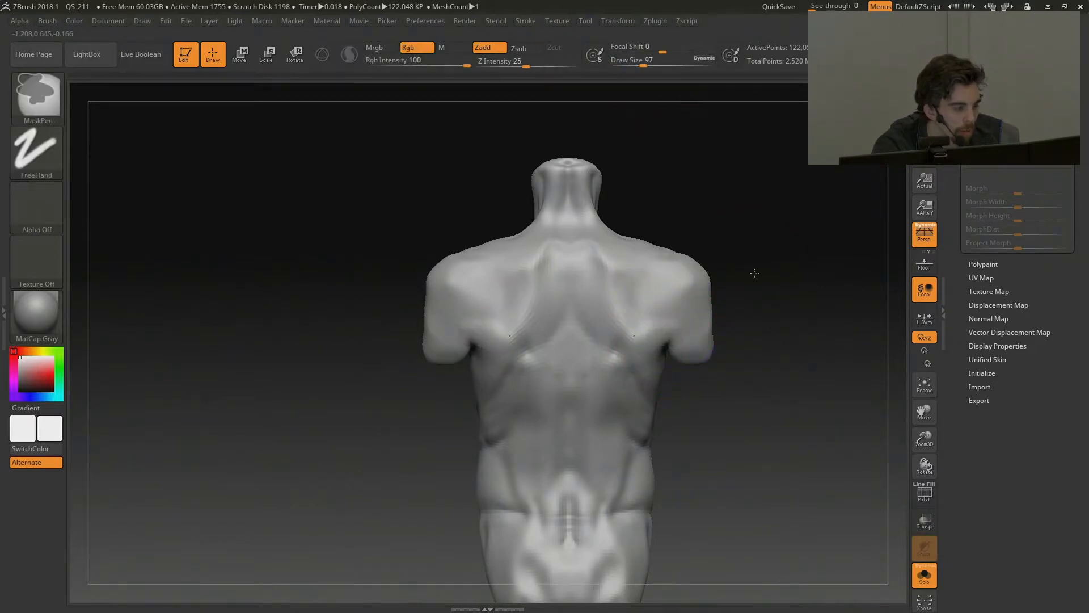
Raise the subdivision level, carve the rear deltoid and shoulder blade edges with the DamStandard brush, and soften the lines.
drag(761, 260, 669, 271)
key(ctrl+d)
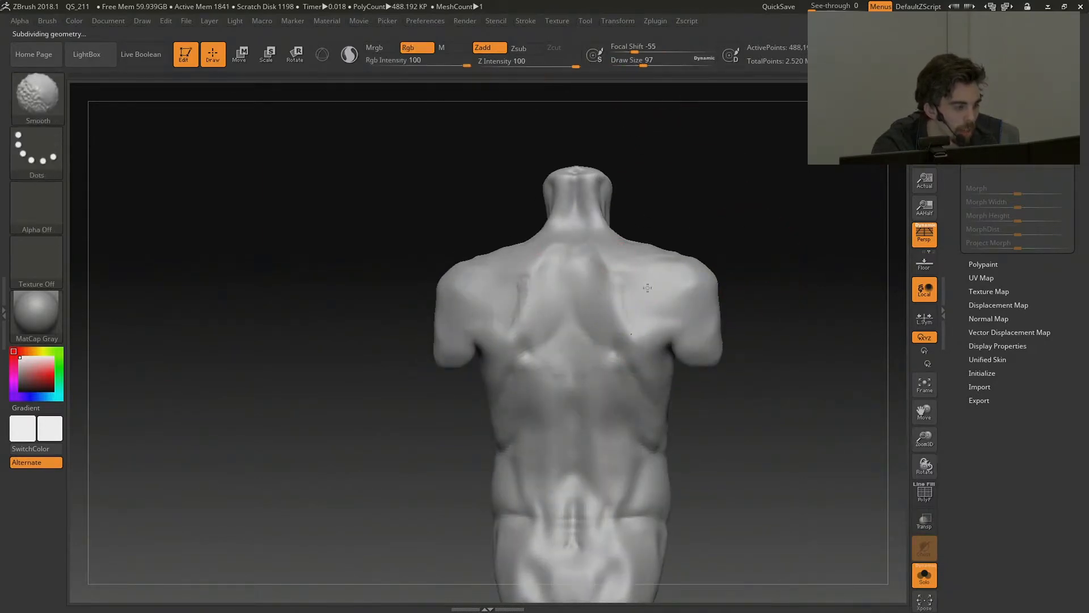
right_drag(671, 307, 661, 308)
key(b)
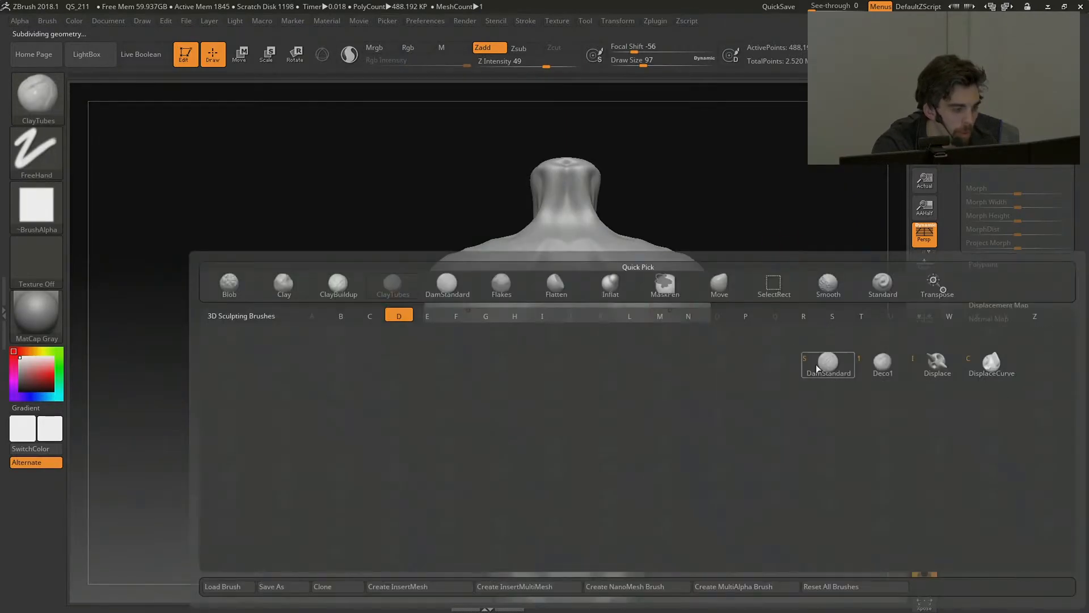
key(d)
key(s)
mouse_move(663, 323)
mouse_down()
mouse_move(635, 345)
mouse_move(640, 319)
mouse_up()
mouse_move(653, 273)
mouse_down()
mouse_move(654, 298)
mouse_move(707, 325)
mouse_move(641, 335)
mouse_up()
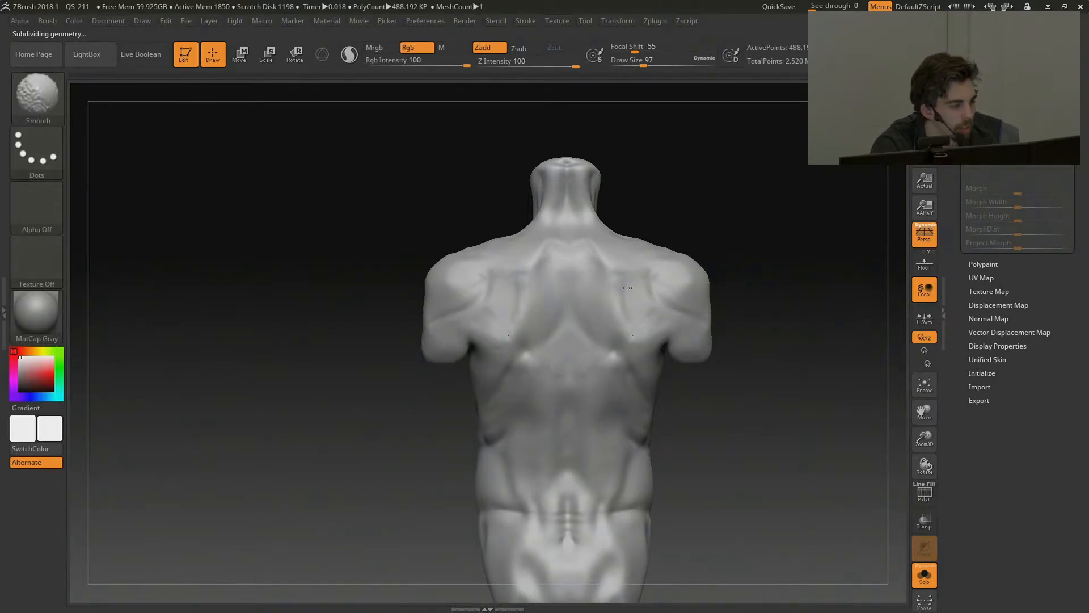
mouse_move(627, 273)
mouse_down()
mouse_move(655, 260)
mouse_move(632, 267)
mouse_up()
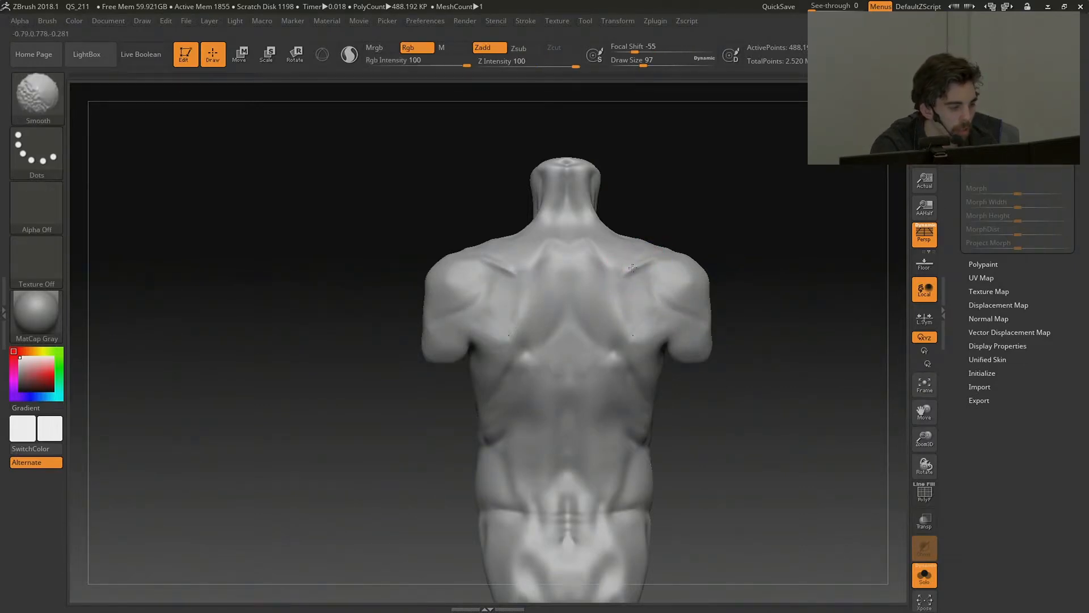
mouse_move(732, 238)
mouse_down()
mouse_move(771, 231)
mouse_move(748, 243)
mouse_up()
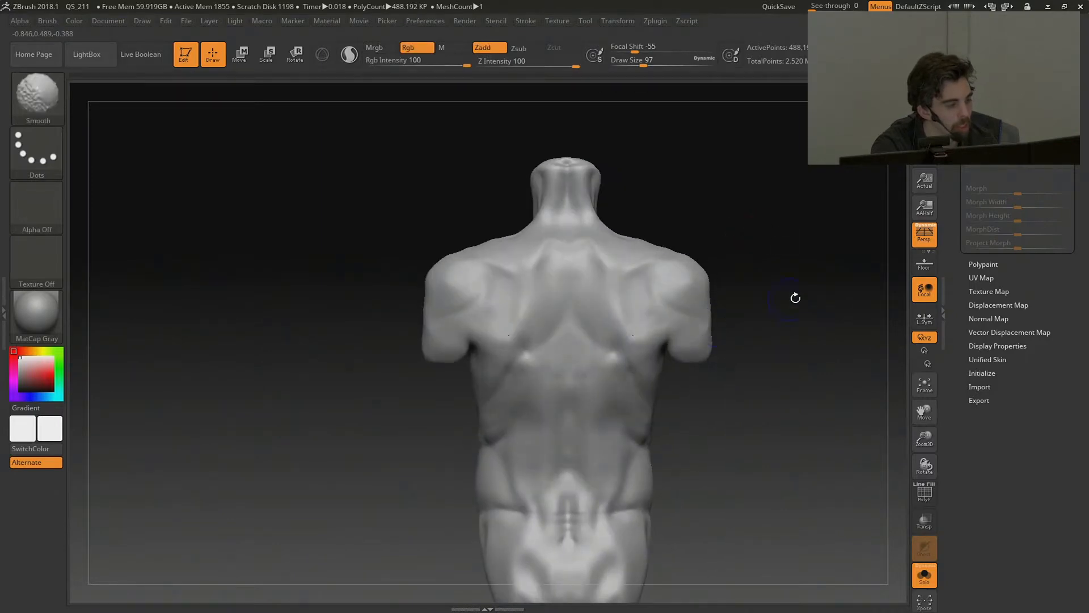
Examine the overall back silhouette from a distance while stepping down and back up two subdivision levels.
alt+drag(795, 298, 737, 289)
mouse_move(762, 331)
mouse_down()
mouse_move(763, 375)
mouse_move(731, 355)
mouse_up()
key(shift+d)
key(shift+d)
alt+drag(731, 355, 703, 311)
key(d)
key(d)
key(shift)
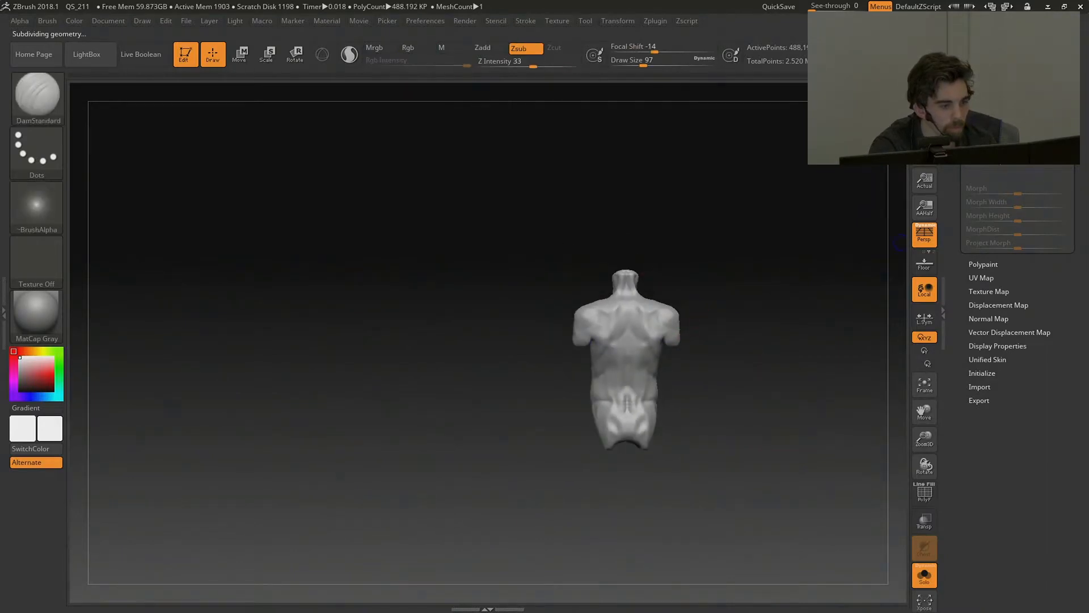
Restore the torso's earlier muscular state from the undo history and raise it one subdivision level.
mouse_move(834, 77)
mouse_down()
mouse_move(643, 88)
mouse_move(828, 78)
mouse_up()
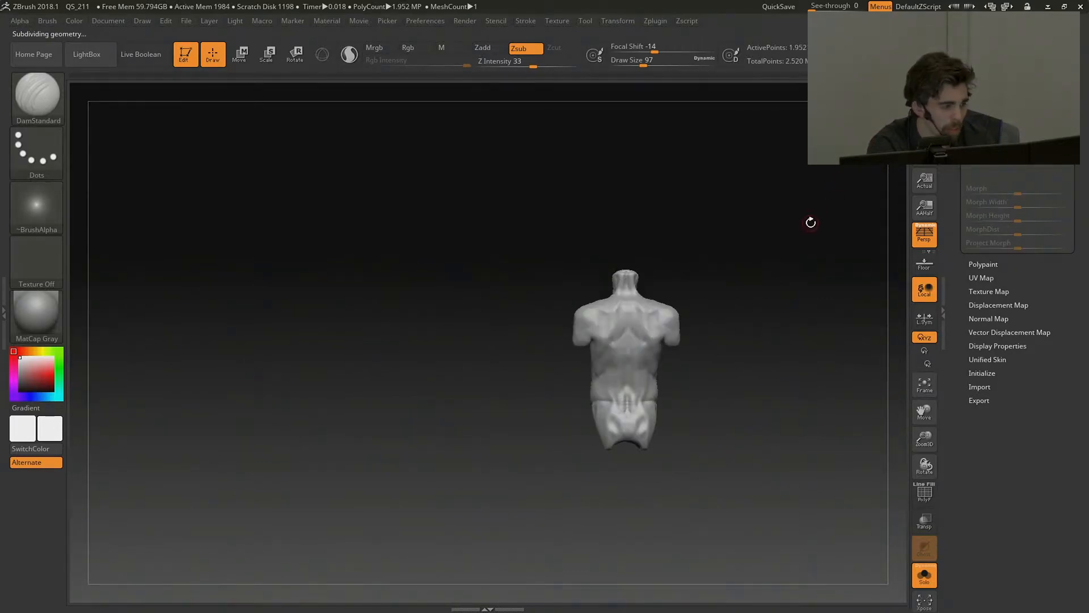
alt+drag(724, 173, 761, 249)
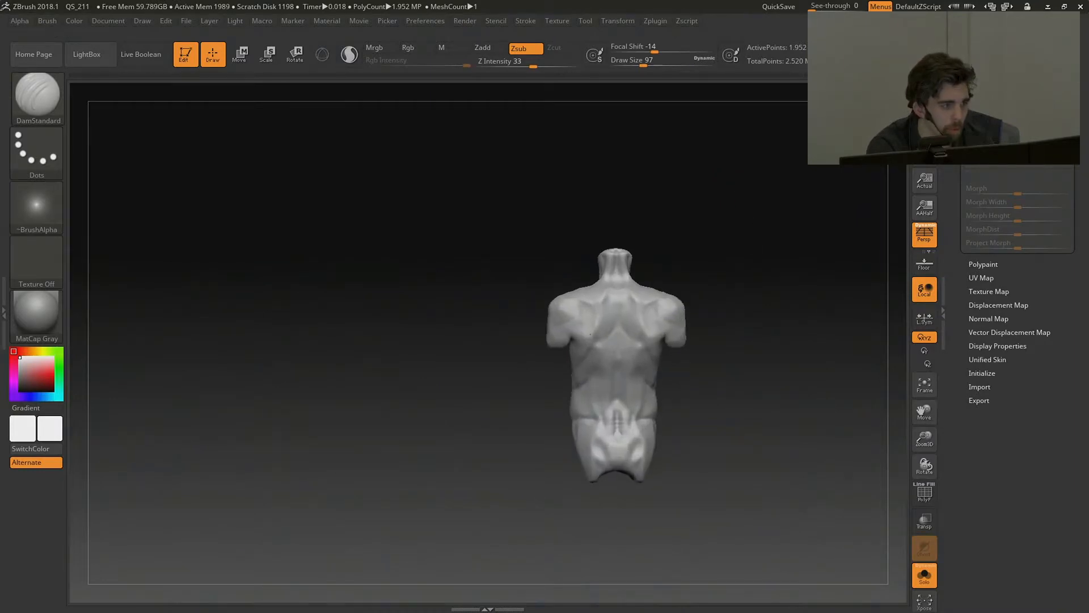
drag(831, 78, 690, 87)
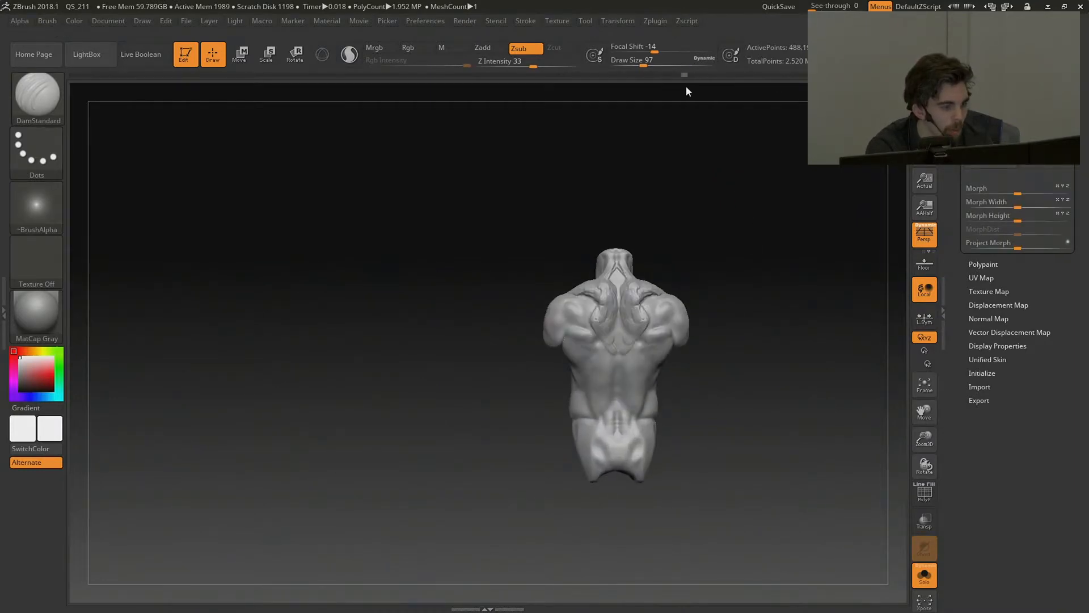
key(d)
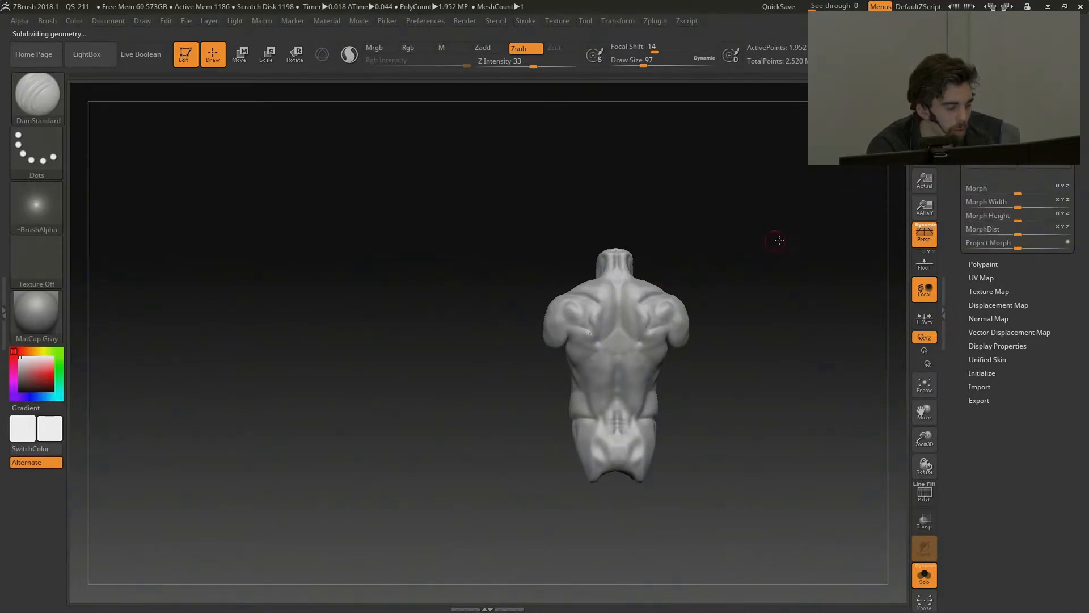
Build up fat rolls on both sides of the lower back above the hips with ClayTubes at draw size 280.
mouse_move(780, 240)
mouse_down()
mouse_move(800, 241)
mouse_move(777, 192)
mouse_up()
drag(645, 61, 666, 61)
mouse_move(794, 286)
mouse_down()
mouse_move(822, 314)
mouse_move(833, 357)
mouse_move(778, 318)
mouse_move(787, 301)
mouse_move(773, 331)
mouse_move(586, 282)
mouse_move(596, 311)
mouse_move(716, 314)
mouse_move(657, 331)
mouse_move(653, 349)
mouse_move(682, 337)
mouse_move(656, 318)
mouse_move(652, 341)
mouse_move(680, 334)
mouse_up()
key(b)
key(c)
key(t)
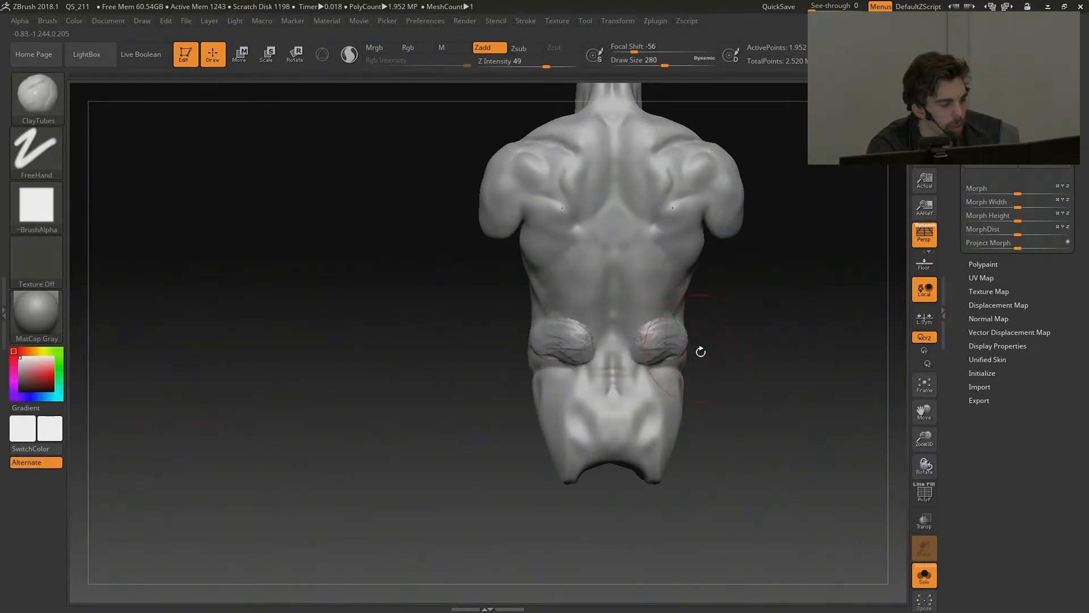
Carve creases beneath the lower-back fat rolls with the DamStandard brush at draw size 154.
key(b)
key(d)
key(s)
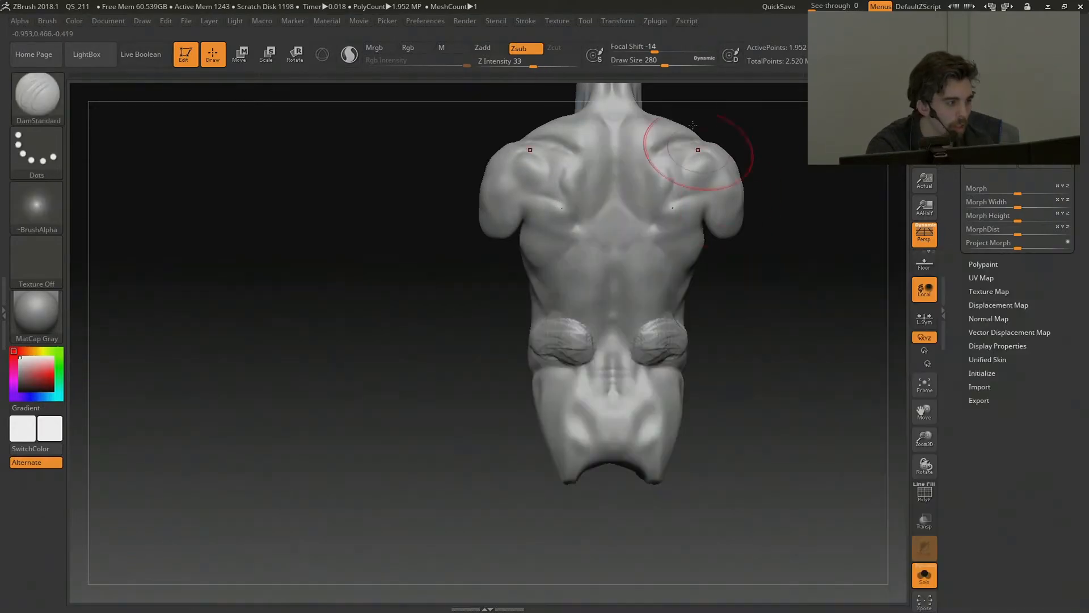
drag(666, 66, 652, 66)
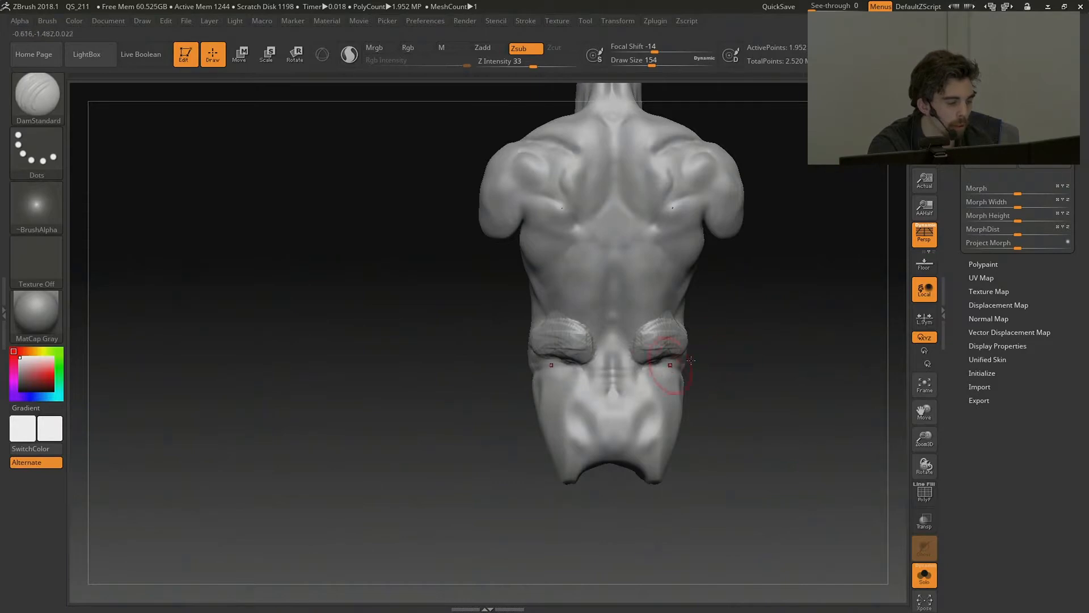
mouse_move(691, 360)
mouse_down()
mouse_move(765, 304)
mouse_move(661, 406)
mouse_up()
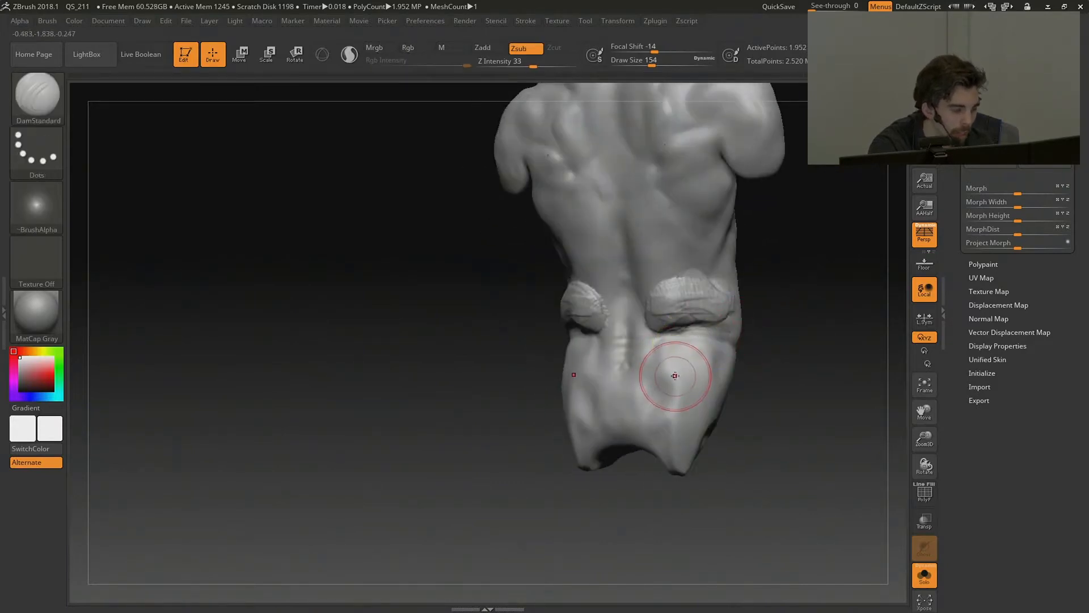
Try building up the hips across the creases under the fat rolls with ClayTubes, and smooth the area.
key(b)
key(c)
key(t)
ctrl+drag(676, 334, 707, 374)
key(ctrl+z)
mouse_move(675, 336)
mouse_down()
mouse_move(692, 337)
mouse_move(675, 344)
mouse_move(711, 337)
mouse_move(709, 315)
mouse_up()
shift+drag(760, 312, 706, 306)
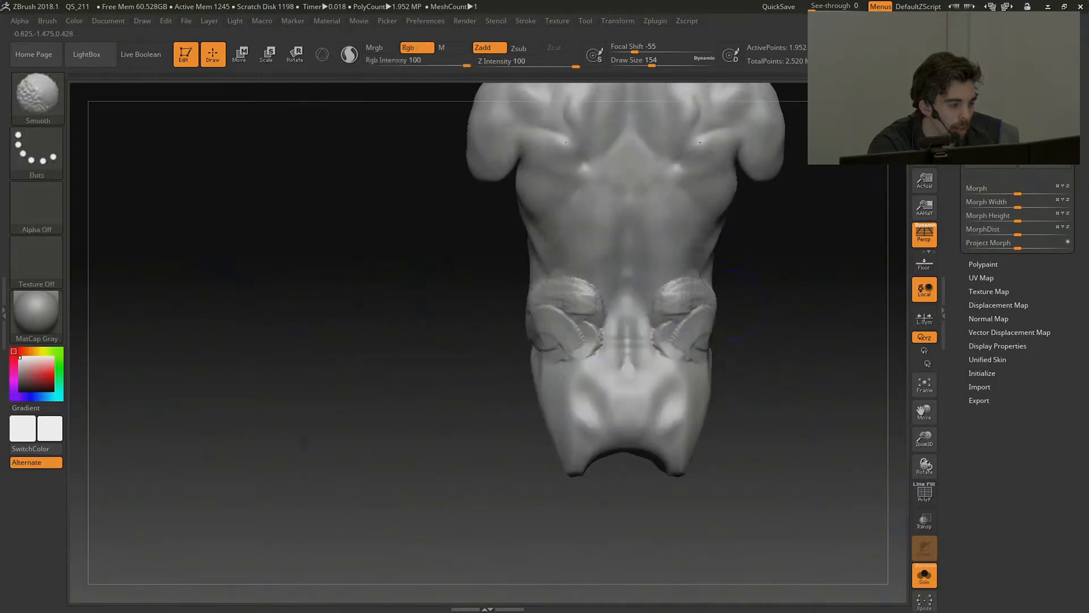
Undo the last build-up strokes across the creases under the fat rolls.
key(b)
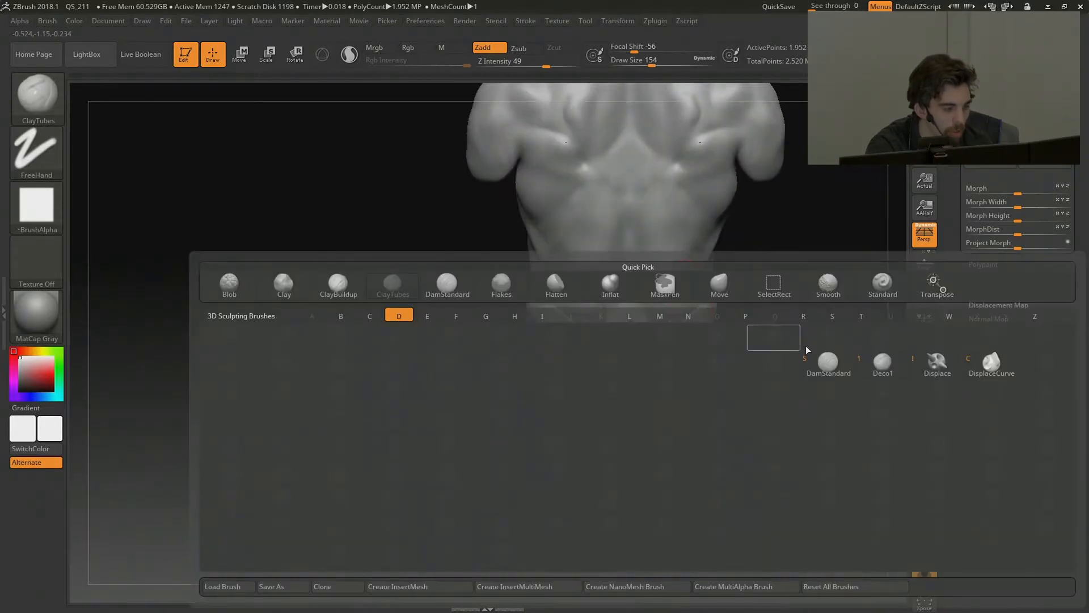
key(d)
key(s)
key(ctrl+z)
key(ctrl+z)
key(ctrl+z)
key(ctrl+z)
key(ctrl+z)
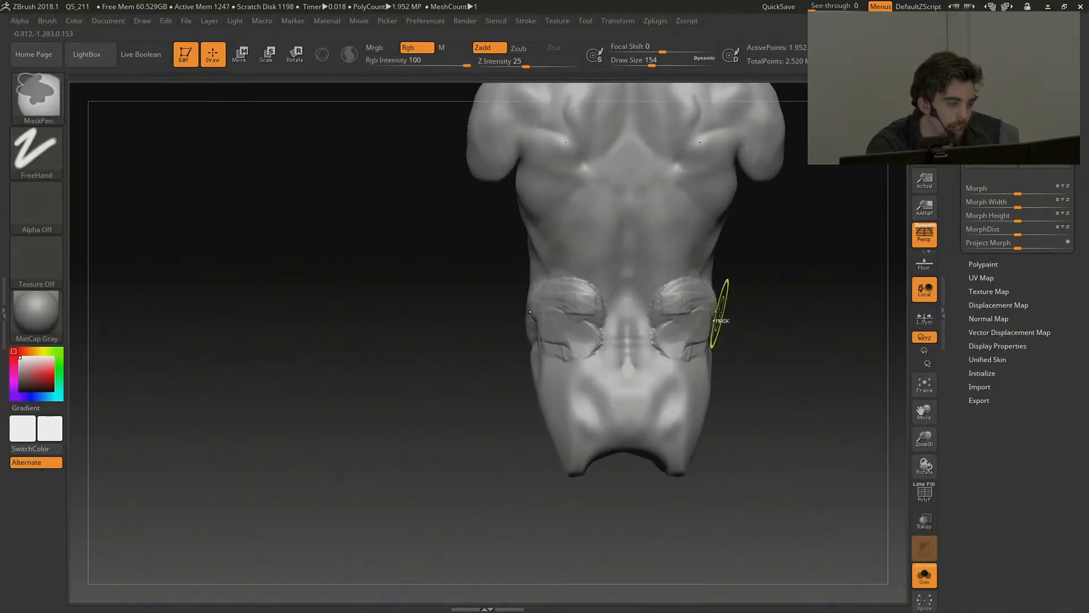
key(ctrl+shift+z)
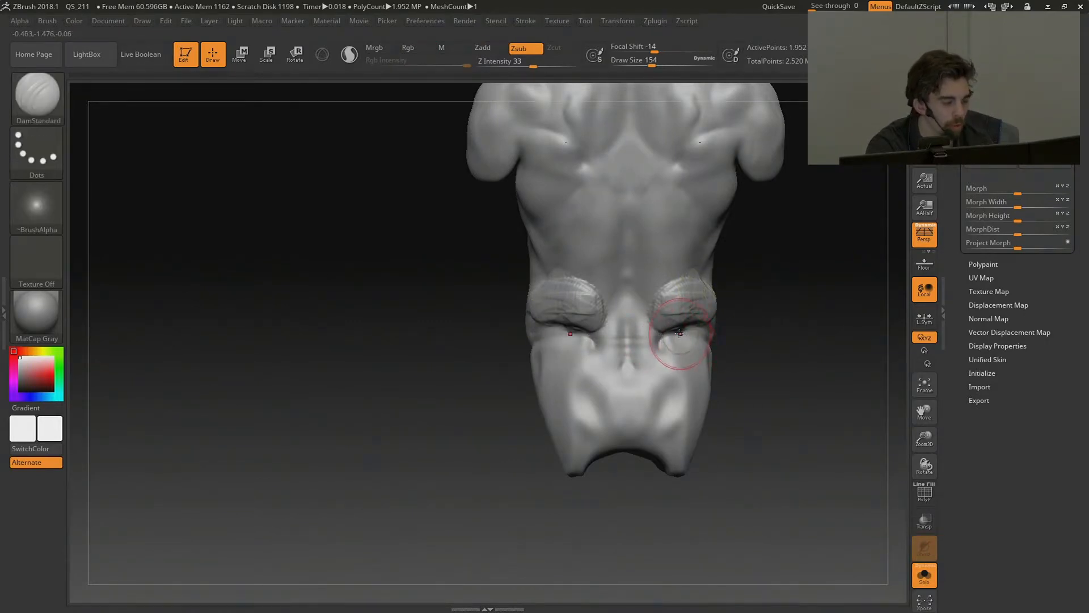
Add ClayTubes strokes just below the creases, and smooth them together with the fat rolls.
key(b)
key(c)
key(t)
mouse_move(675, 339)
mouse_down()
mouse_move(673, 352)
mouse_move(656, 342)
mouse_up()
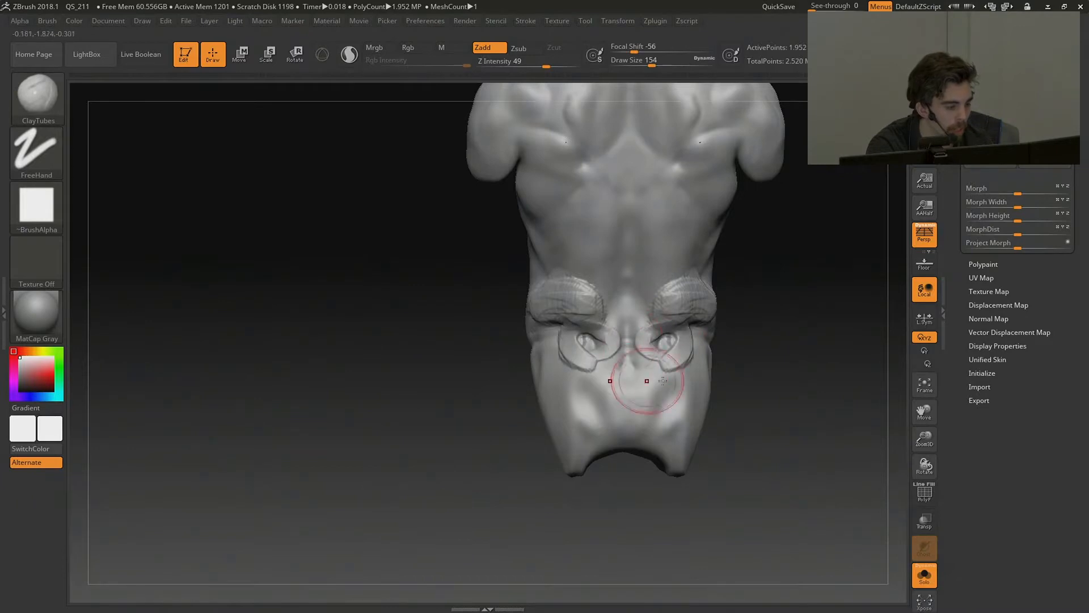
shift+drag(663, 380, 742, 352)
shift+drag(725, 294, 684, 291)
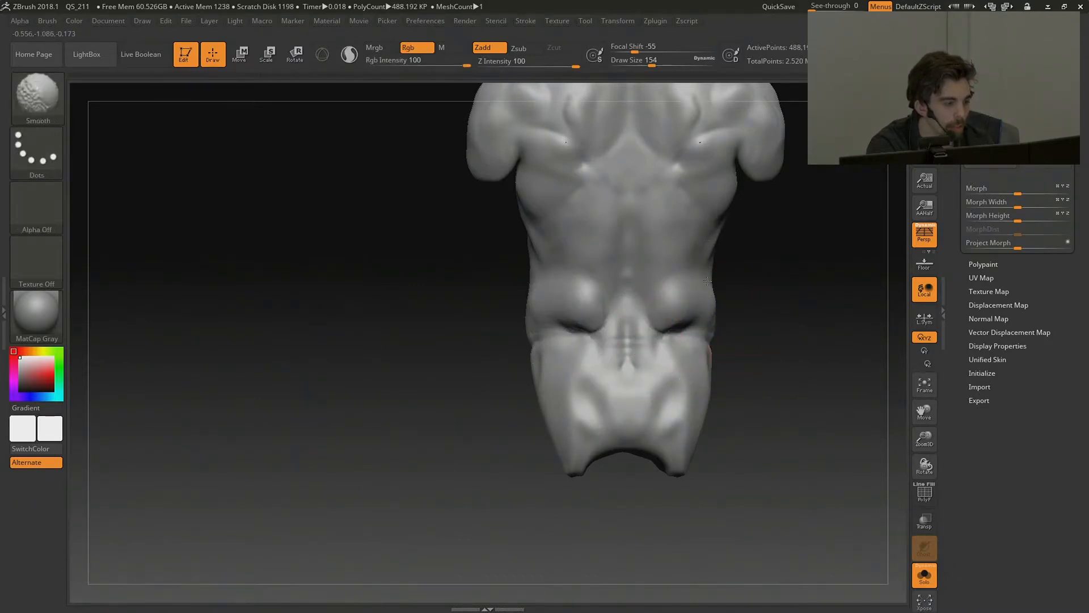
Build up a rounded belly over the abdominal muscles and flanks with ClayTubes at draw size 234, and smooth it at a lower subdivision level.
drag(785, 300, 622, 82)
drag(515, 316, 509, 331)
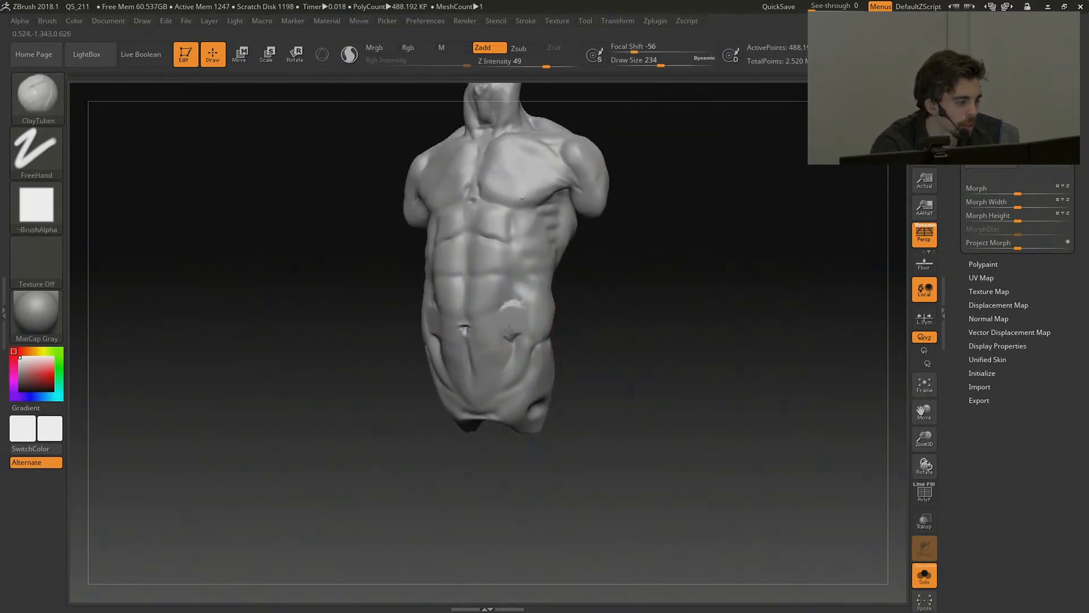
key(shift+d)
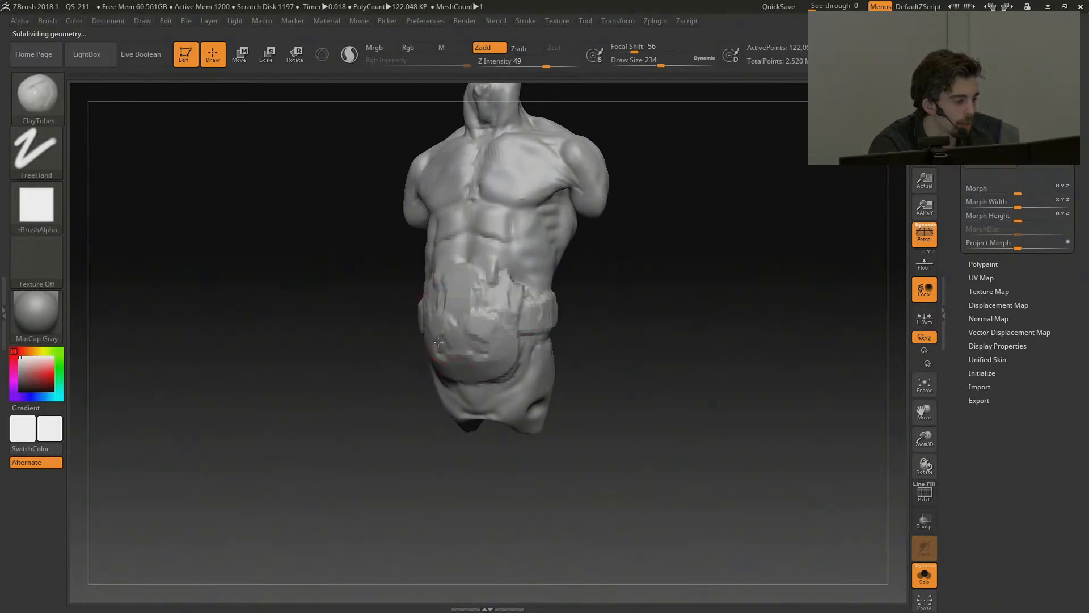
mouse_move(456, 340)
shift+mouse_down()
mouse_move(471, 272)
mouse_move(454, 244)
mouse_move(482, 268)
shift+mouse_up()
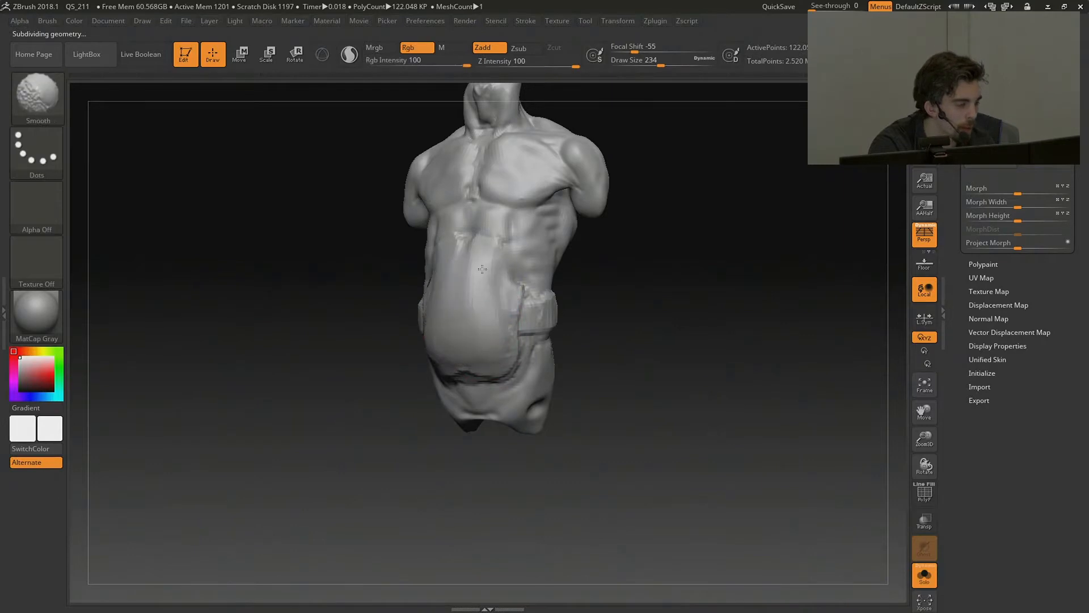
shift+drag(548, 313, 534, 317)
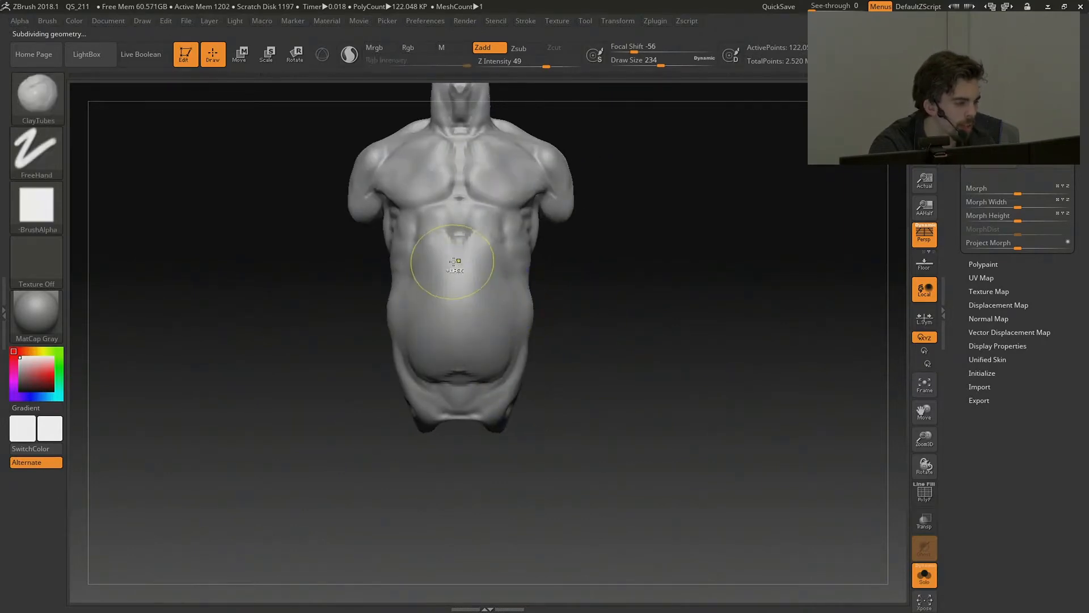
Fill out the belly further and smooth its upper part and sides into the flanks.
mouse_move(433, 342)
mouse_down()
mouse_move(437, 267)
mouse_move(488, 369)
mouse_move(453, 266)
mouse_move(512, 304)
mouse_move(498, 236)
mouse_move(489, 353)
mouse_up()
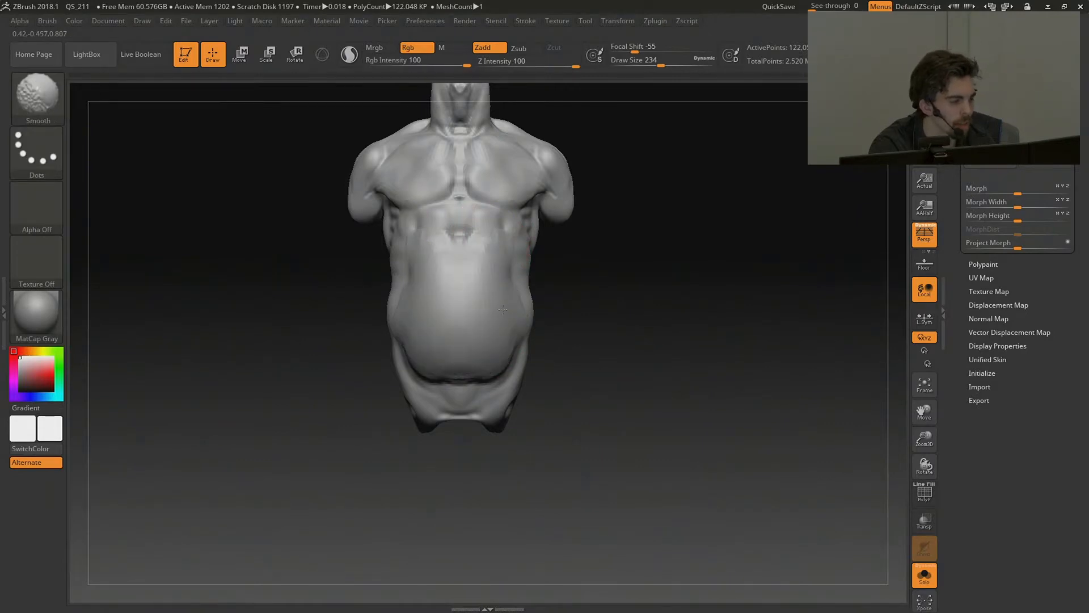
shift+drag(500, 257, 511, 285)
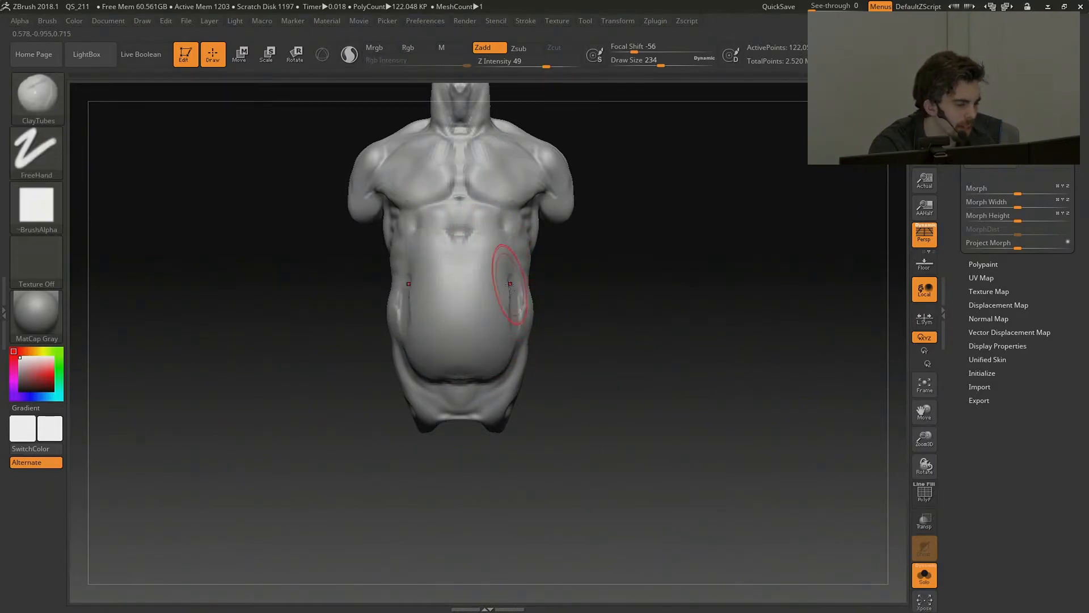
shift+drag(518, 341, 522, 310)
alt+drag(588, 303, 608, 323)
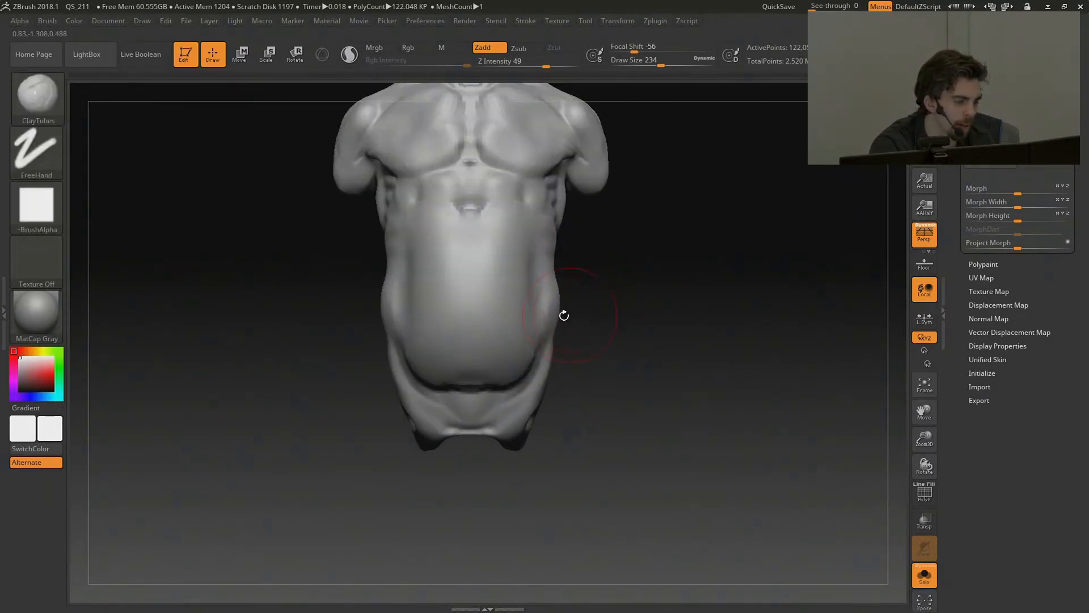
shift+drag(553, 295, 549, 329)
mouse_move(543, 324)
mouse_down()
mouse_move(556, 312)
mouse_move(523, 332)
mouse_up()
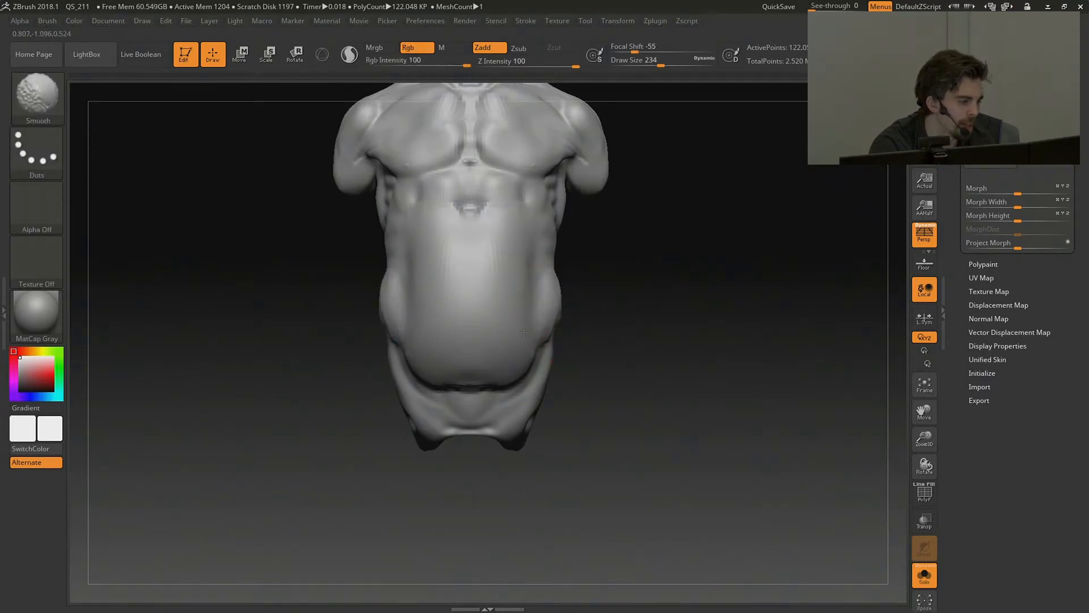
Pull the front of the belly outward in side view with the Move brush at draw size 234, and smooth the flank.
drag(627, 311, 587, 354)
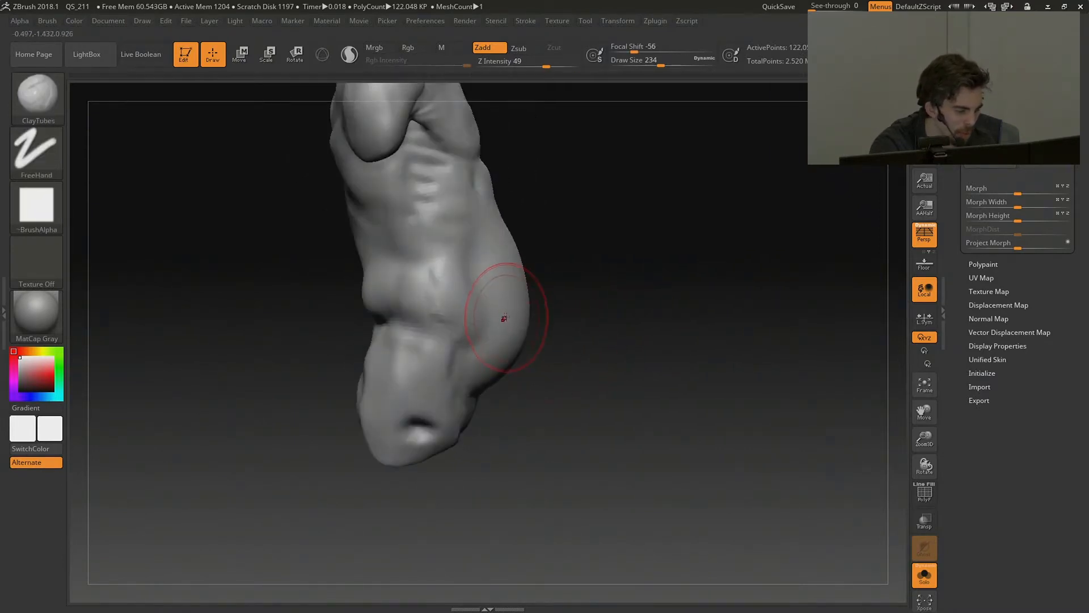
key(b)
key(m)
key(v)
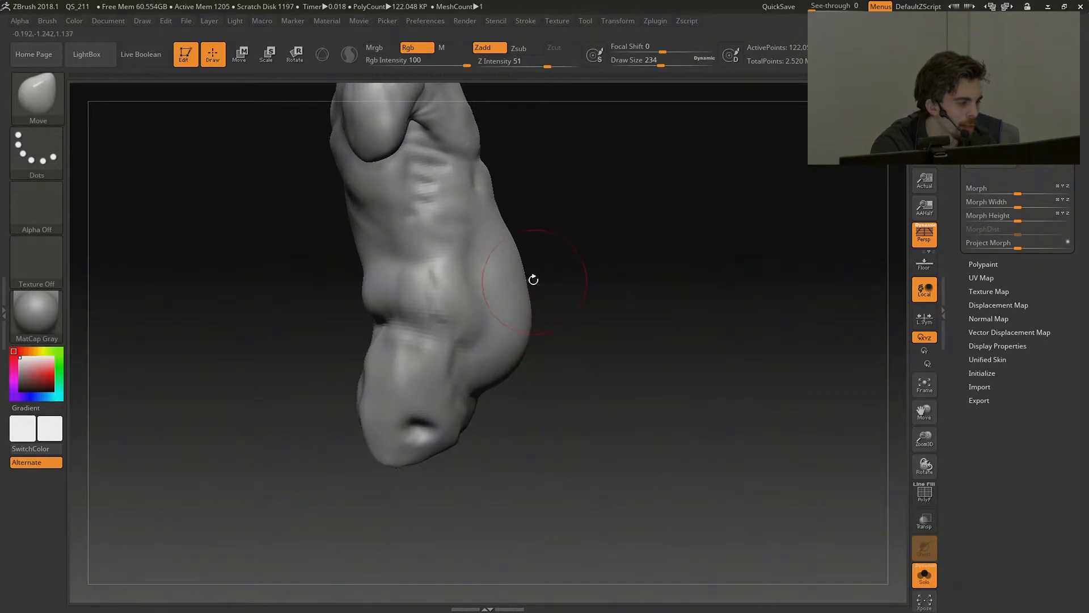
drag(537, 318, 546, 319)
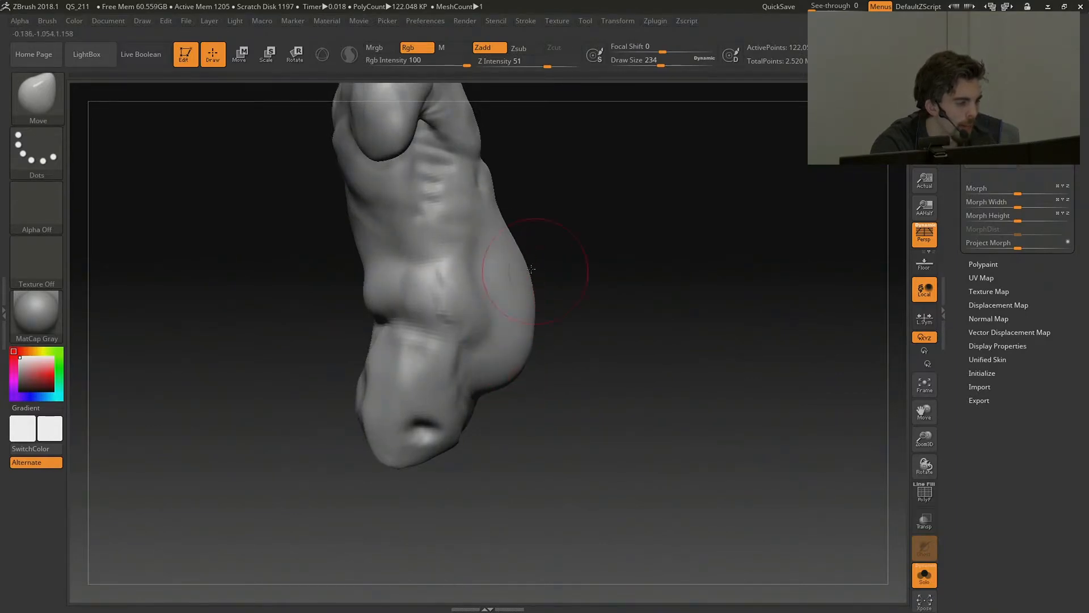
mouse_move(610, 281)
mouse_down()
mouse_move(627, 284)
mouse_move(530, 265)
mouse_move(627, 289)
mouse_move(638, 335)
mouse_up()
mouse_move(475, 271)
shift+mouse_down()
mouse_move(467, 287)
mouse_move(479, 272)
mouse_move(485, 288)
mouse_move(494, 273)
shift+mouse_up()
Push the lower belly further forward with the Move brush at draw size 365.
mouse_move(697, 267)
alt+mouse_down()
mouse_move(619, 221)
mouse_move(671, 221)
mouse_move(673, 284)
mouse_move(621, 290)
mouse_move(793, 275)
alt+mouse_up()
alt+drag(736, 209, 719, 194)
drag(664, 63, 673, 63)
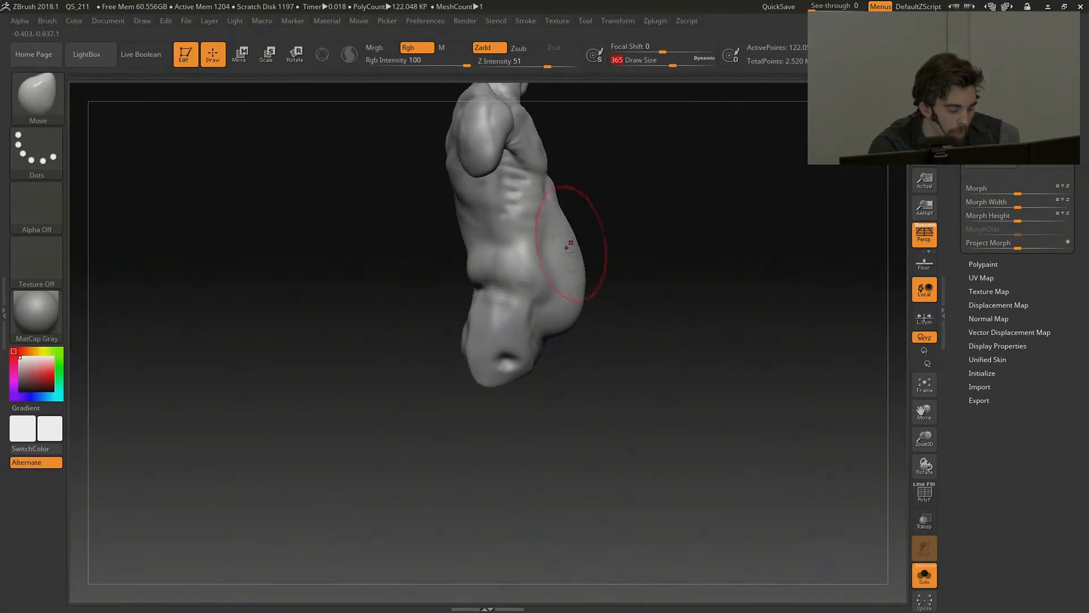
drag(578, 330, 601, 303)
drag(582, 314, 589, 311)
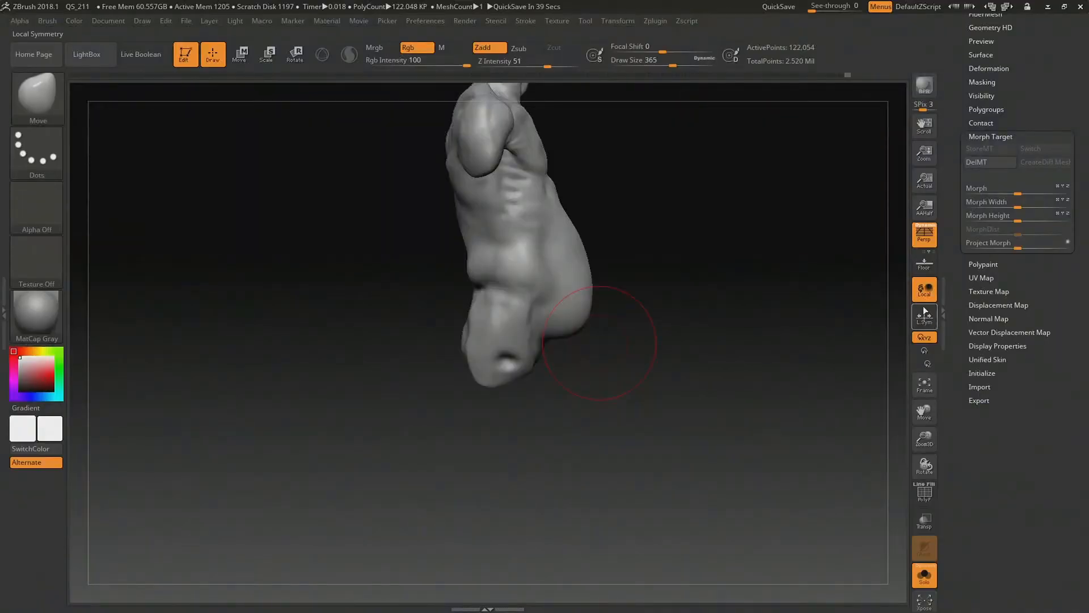
Carve a crease where the lower belly meets the hip with DamStandard at draw size 192.
mouse_move(789, 273)
mouse_down()
mouse_move(778, 270)
mouse_move(800, 295)
mouse_up()
key(b)
key(d)
key(s)
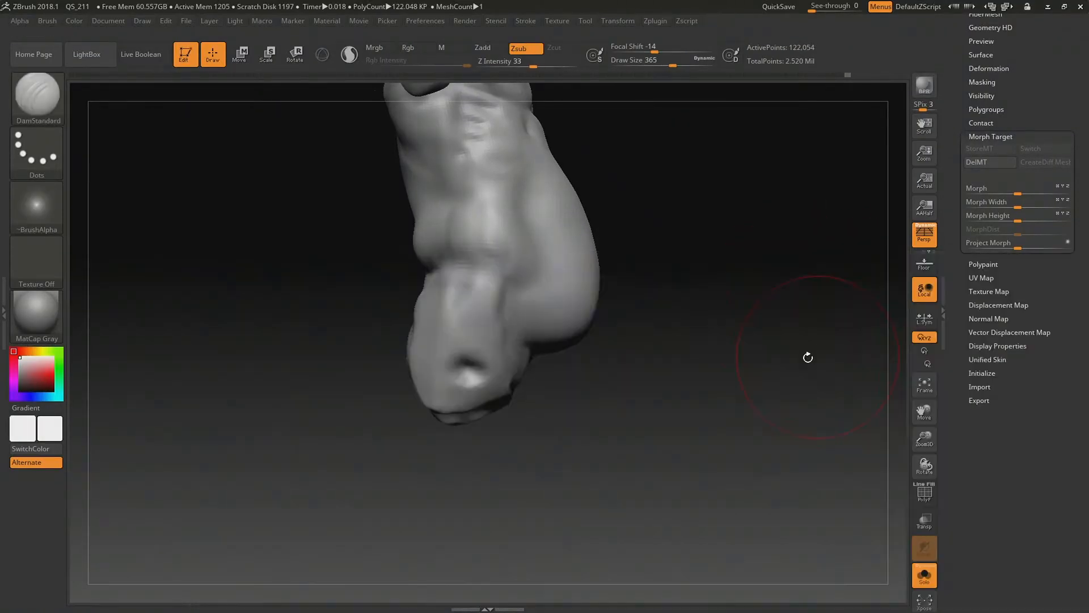
drag(807, 357, 612, 108)
drag(522, 327, 533, 342)
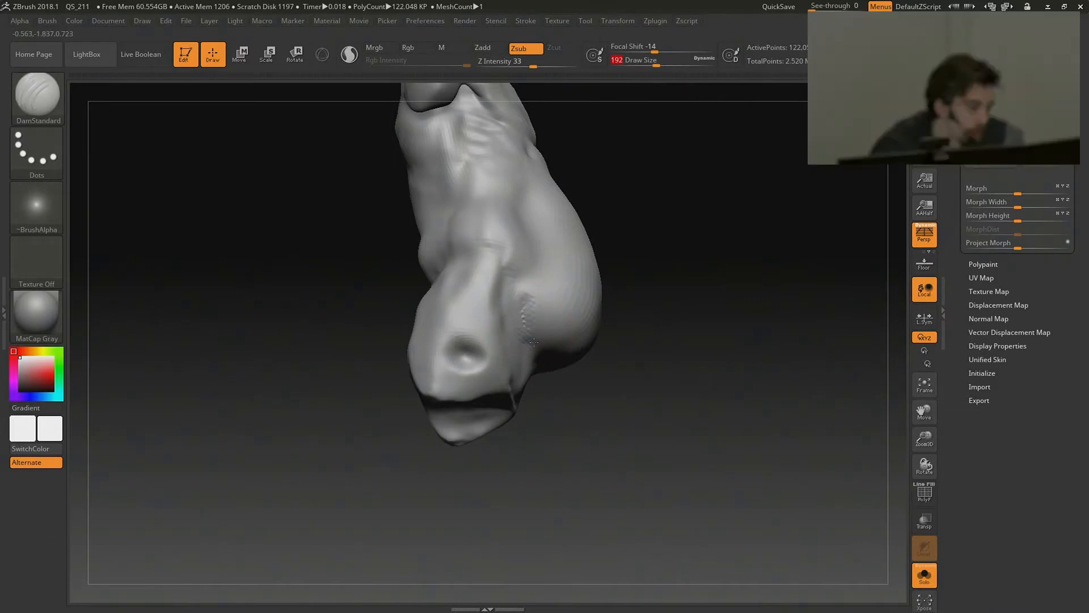
Subdivide the torso once more and soften the crease between the belly and the hip.
key(ctrl+d)
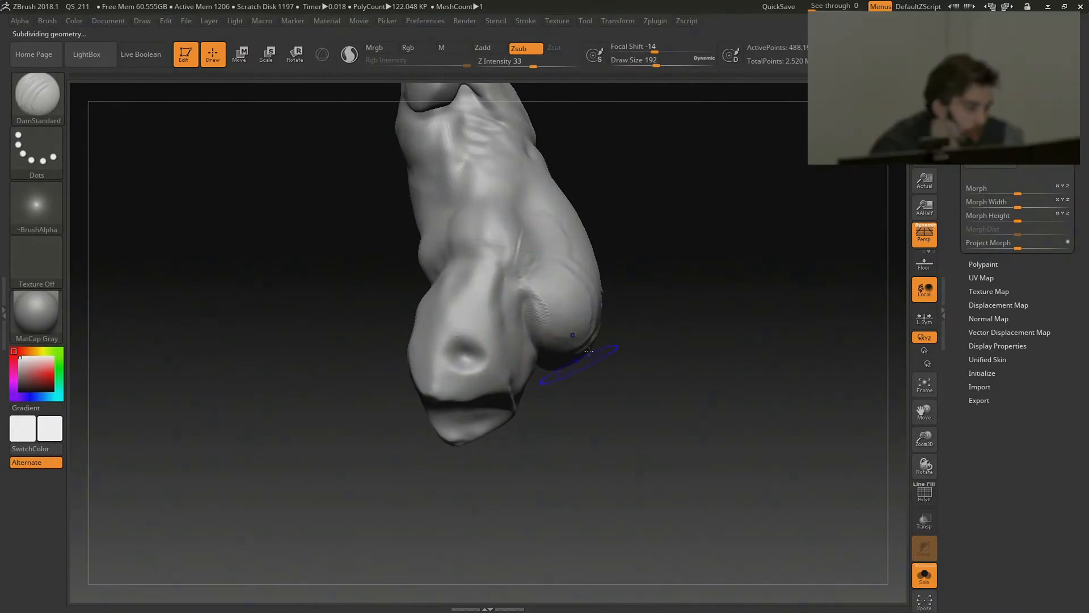
mouse_move(604, 351)
mouse_down()
mouse_move(640, 335)
mouse_move(630, 369)
mouse_up()
mouse_move(579, 328)
ctrl+mouse_down()
mouse_move(431, 199)
mouse_move(544, 266)
ctrl+mouse_up()
ctrl+drag(671, 283, 684, 295)
drag(440, 272, 480, 278)
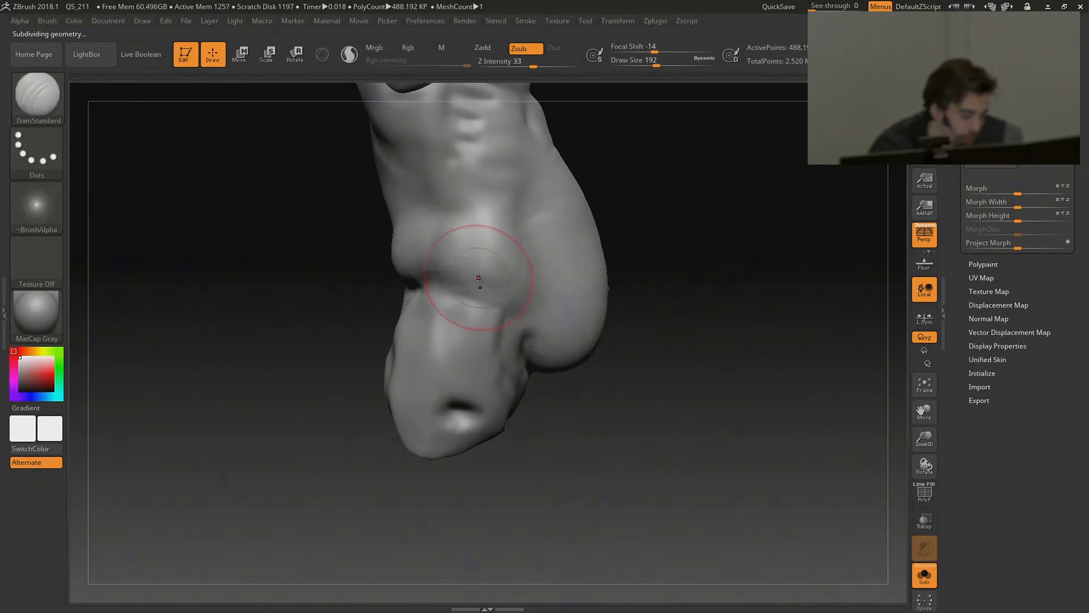
Carve a diagonal DamStandard crease from the back of the flank to the underside of the belly, undoing the stray stroke.
key(b)
key(d)
key(s)
drag(422, 242, 543, 345)
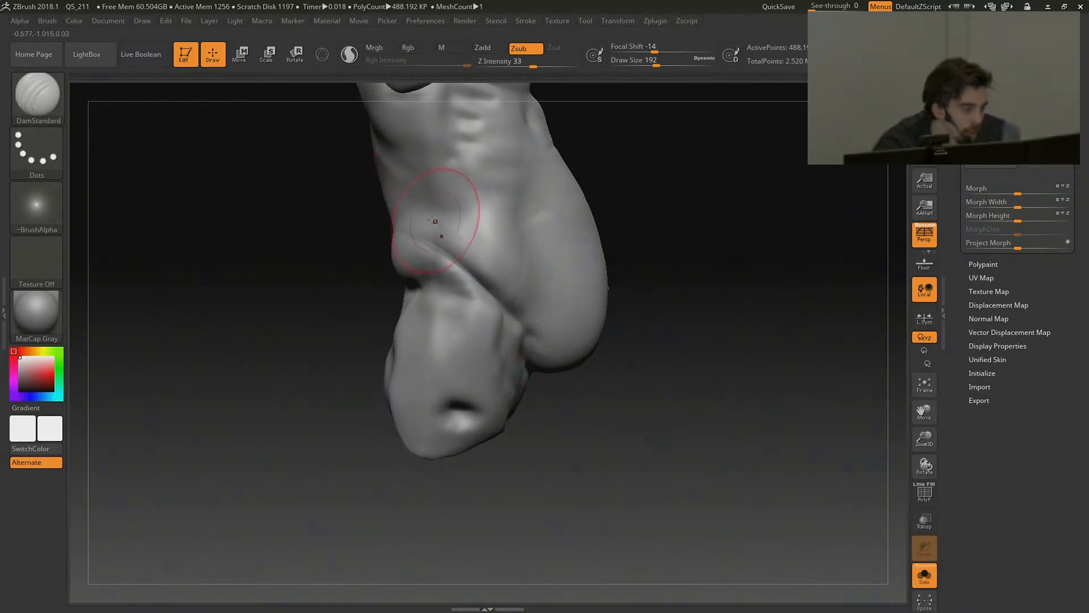
drag(433, 221, 495, 220)
key(ctrl+z)
mouse_move(384, 157)
mouse_down()
mouse_move(497, 220)
mouse_move(495, 253)
mouse_move(389, 201)
mouse_up()
Build up a fat roll above the diagonal flank crease with ClayTubes, and smooth its front end into the belly.
key(b)
key(c)
key(t)
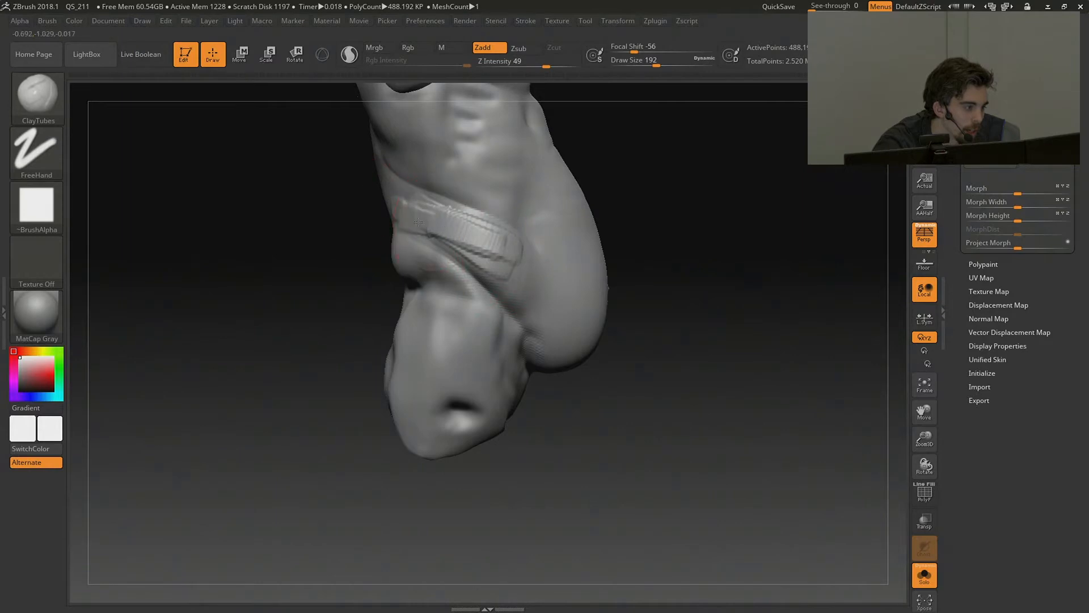
drag(505, 262, 410, 210)
drag(519, 256, 440, 214)
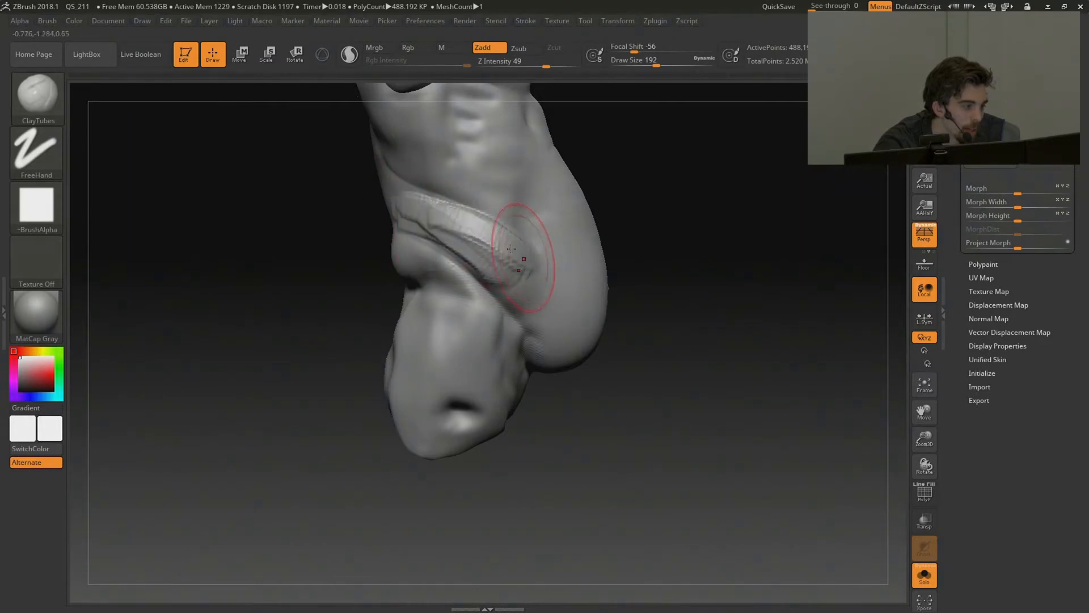
right_drag(522, 252, 420, 244)
shift+drag(525, 255, 490, 234)
Soften the upper flank between the ribs and the fat roll, checking the shape from several angles.
right_drag(399, 274, 444, 225)
mouse_move(578, 251)
right_down()
mouse_move(544, 204)
mouse_move(558, 248)
right_up()
mouse_move(639, 204)
ctrl+right_down()
mouse_move(658, 219)
mouse_move(621, 190)
mouse_move(721, 236)
ctrl+right_up()
right_drag(722, 235, 681, 247)
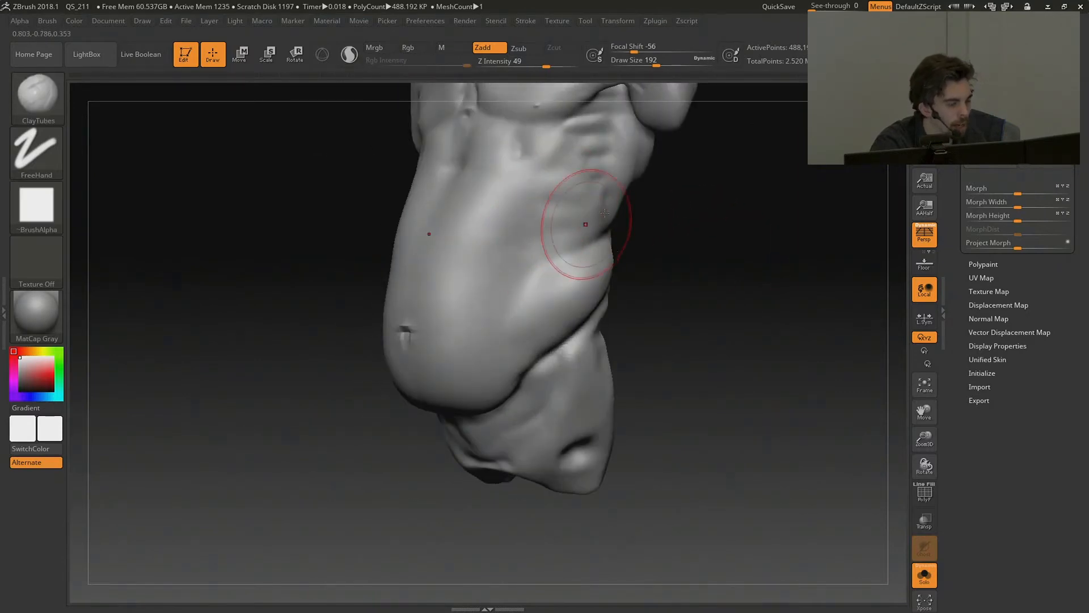
shift+drag(586, 238, 591, 239)
mouse_move(591, 239)
right_down()
mouse_move(649, 240)
mouse_move(612, 225)
right_up()
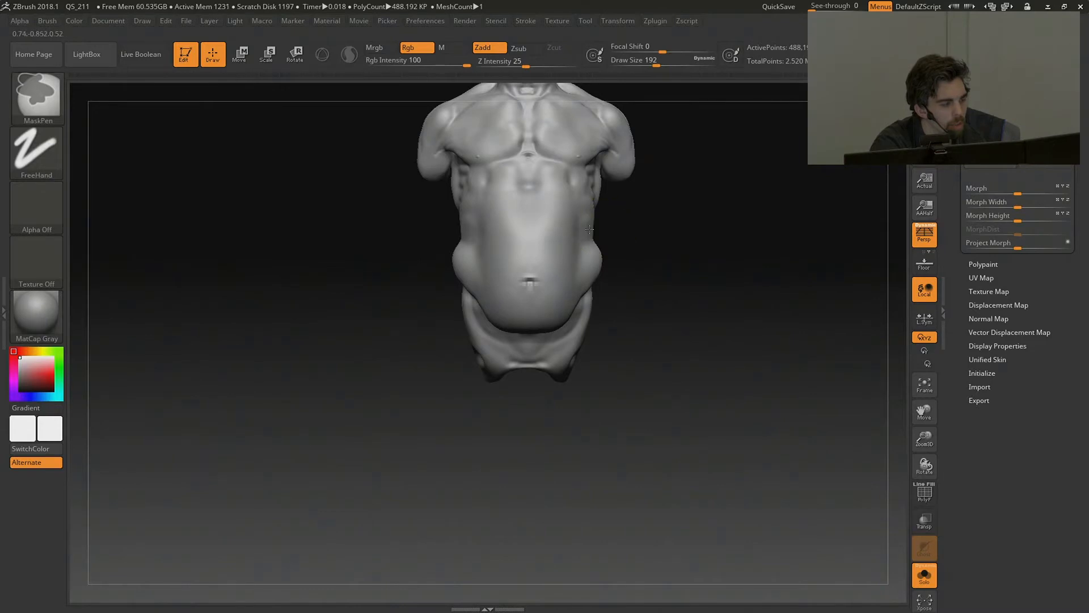
ctrl+drag(589, 229, 596, 228)
ctrl+drag(679, 207, 700, 267)
right_drag(700, 268, 635, 258)
ctrl+drag(590, 226, 596, 232)
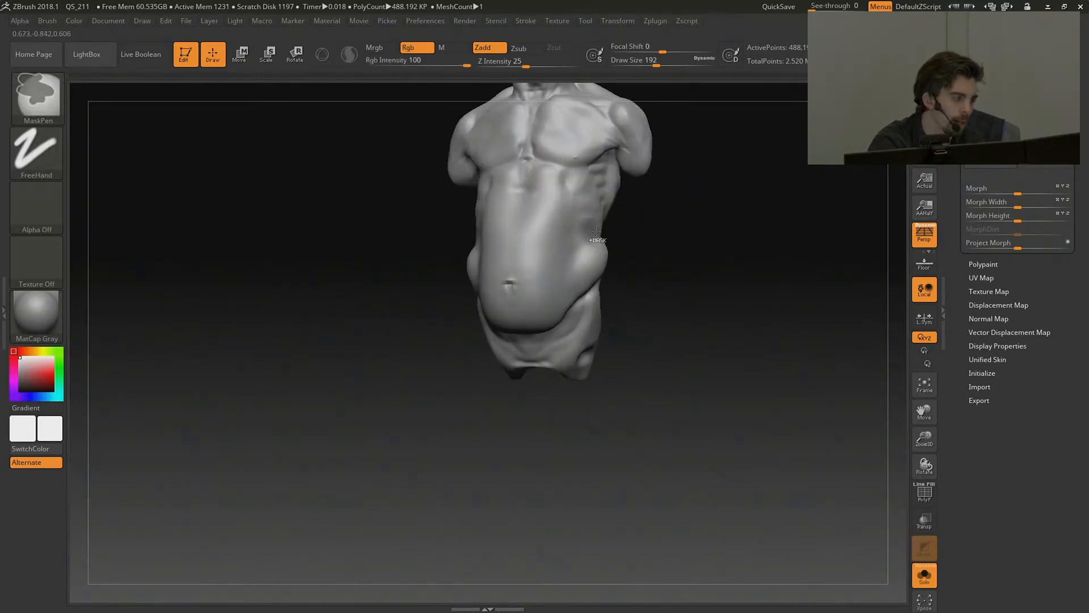
ctrl+drag(695, 237, 694, 242)
shift+drag(694, 243, 689, 278)
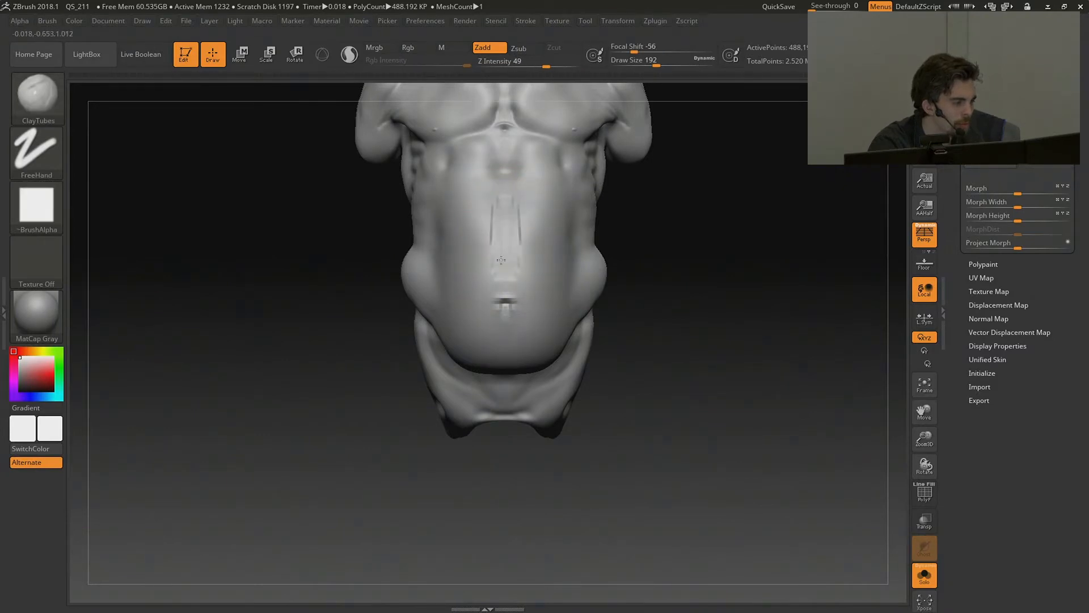
Work ClayTubes strokes down the midline above the navel and from the navel toward the flanks, and smooth them.
mouse_move(501, 260)
mouse_down()
mouse_move(499, 232)
mouse_move(506, 261)
mouse_up()
drag(569, 274, 542, 297)
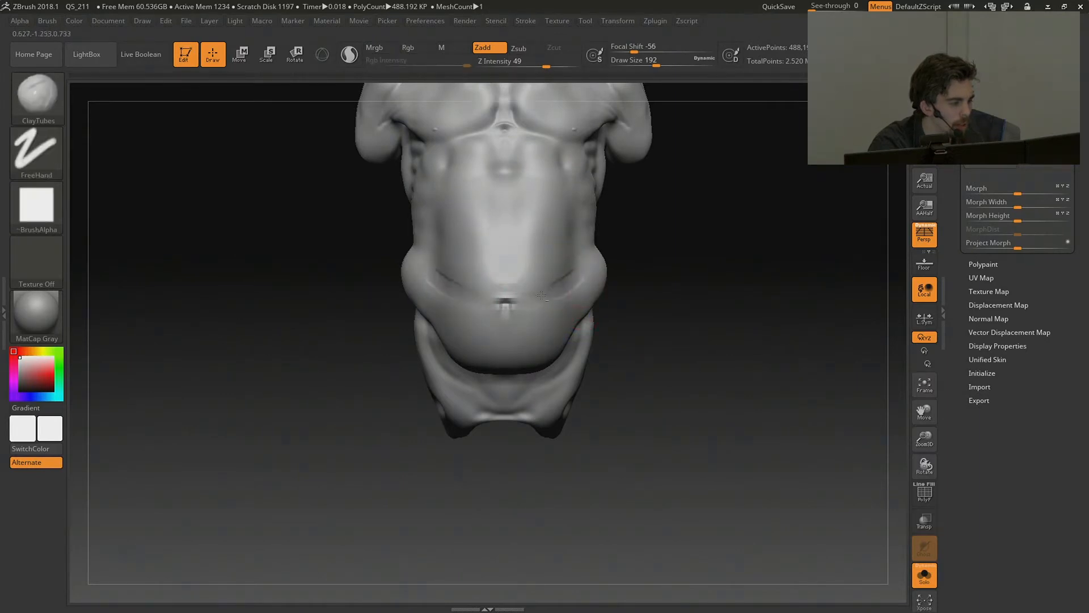
drag(502, 192, 507, 256)
drag(577, 284, 581, 290)
drag(664, 261, 631, 280)
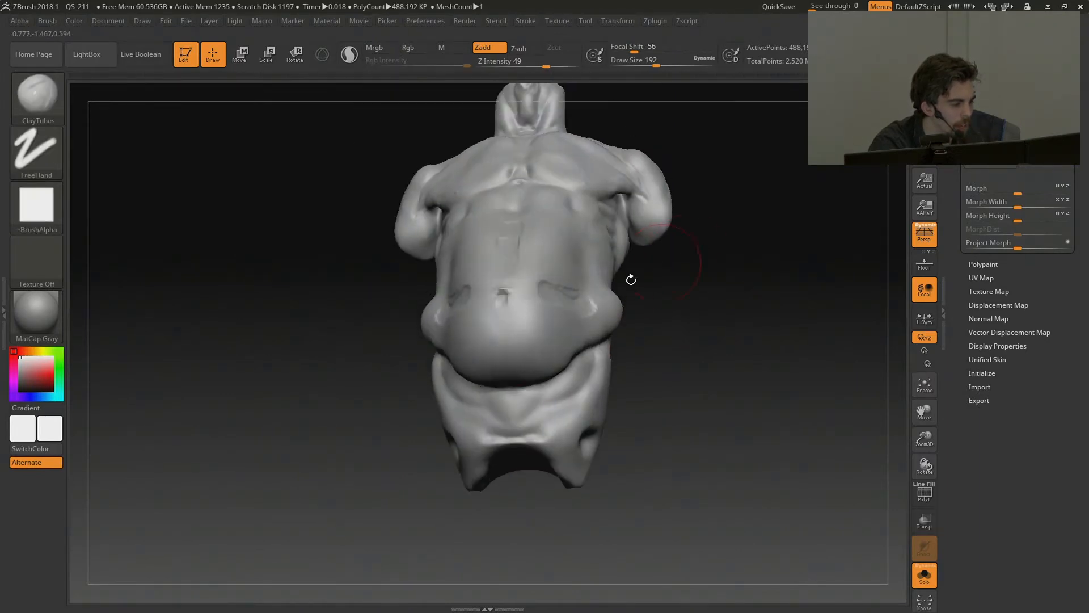
key(shift)
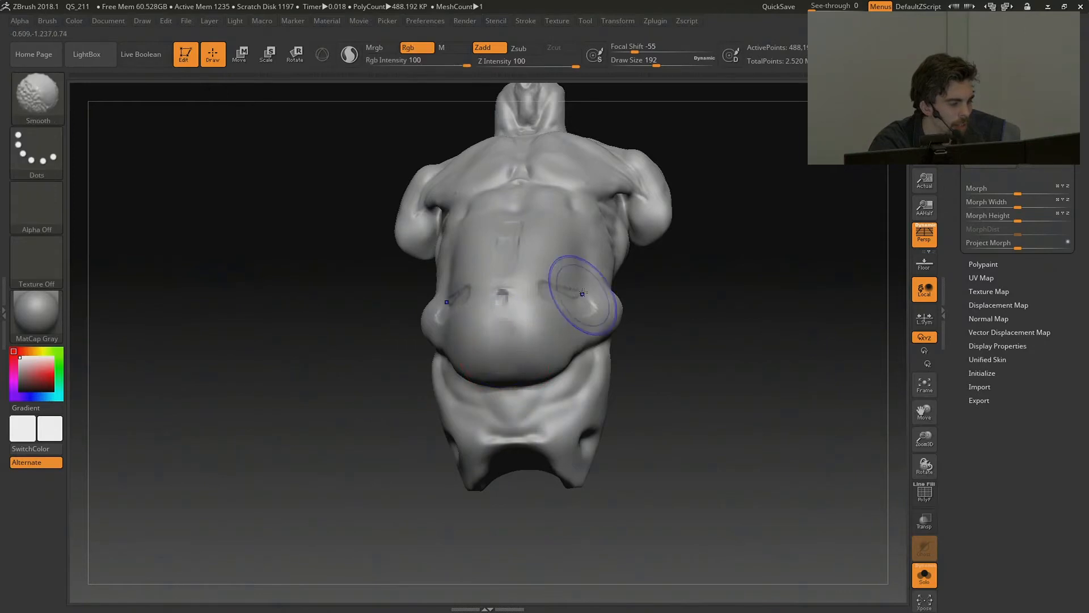
shift+drag(701, 301, 727, 308)
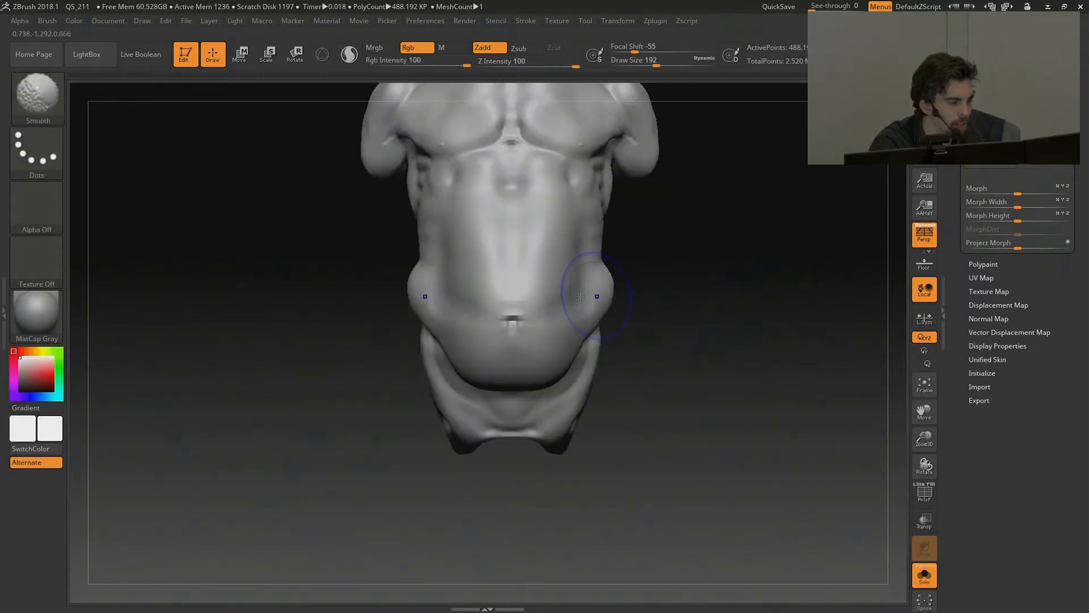
alt+drag(624, 283, 570, 256)
mouse_move(570, 256)
mouse_down()
mouse_move(596, 259)
mouse_move(579, 281)
mouse_up()
key(ctrl)
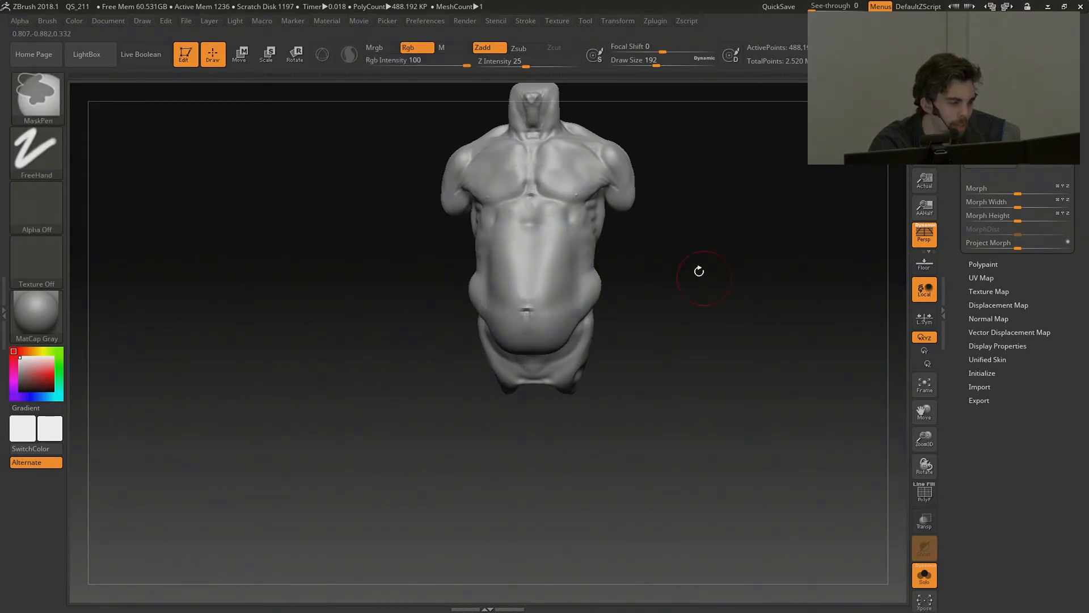
Shape a soft vertical groove along the belly's midline above the navel, and smooth it.
alt+drag(699, 271, 684, 298)
mouse_move(576, 241)
ctrl+mouse_down()
mouse_move(578, 325)
mouse_move(595, 309)
mouse_move(544, 329)
mouse_move(537, 319)
ctrl+mouse_up()
key(ctrl+z)
drag(535, 224, 527, 284)
shift+drag(527, 272, 529, 231)
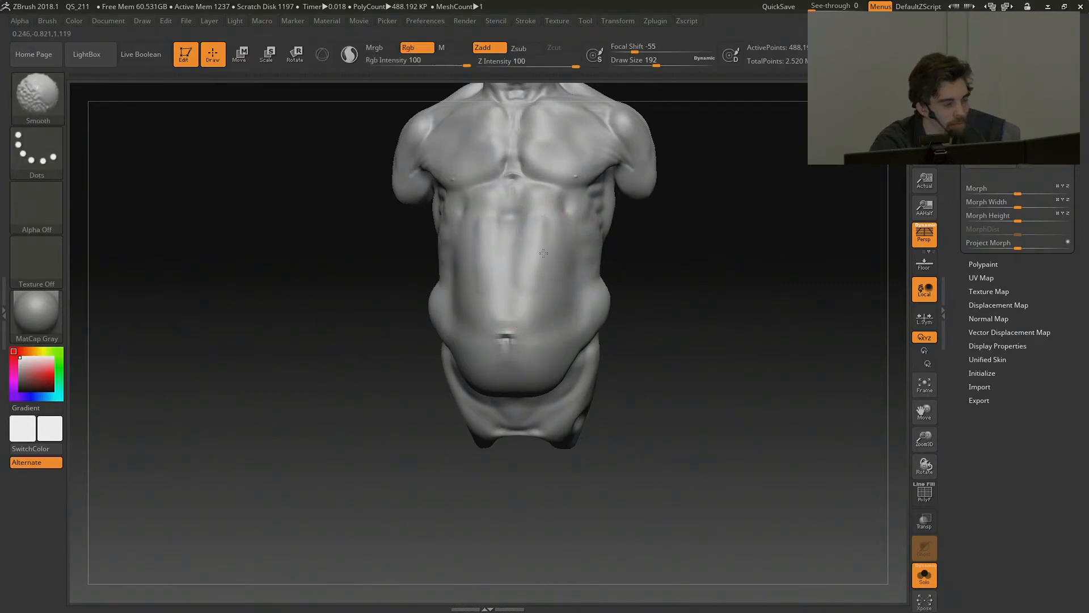
alt+drag(696, 271, 670, 266)
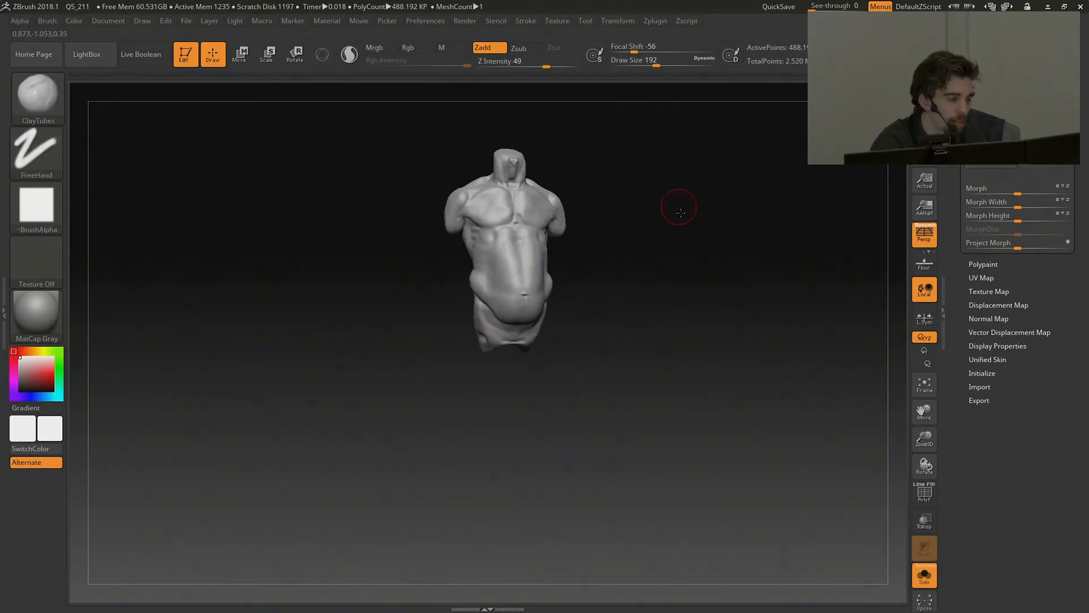
alt+drag(680, 214, 667, 251)
shift+drag(522, 241, 526, 274)
Build up a sagging fold along the lower edge of the pectorals with ClayTubes at draw size 154, and smooth it.
drag(672, 287, 641, 291)
mouse_move(662, 254)
alt+mouse_down()
mouse_move(680, 230)
mouse_move(689, 292)
alt+mouse_up()
drag(658, 61, 643, 61)
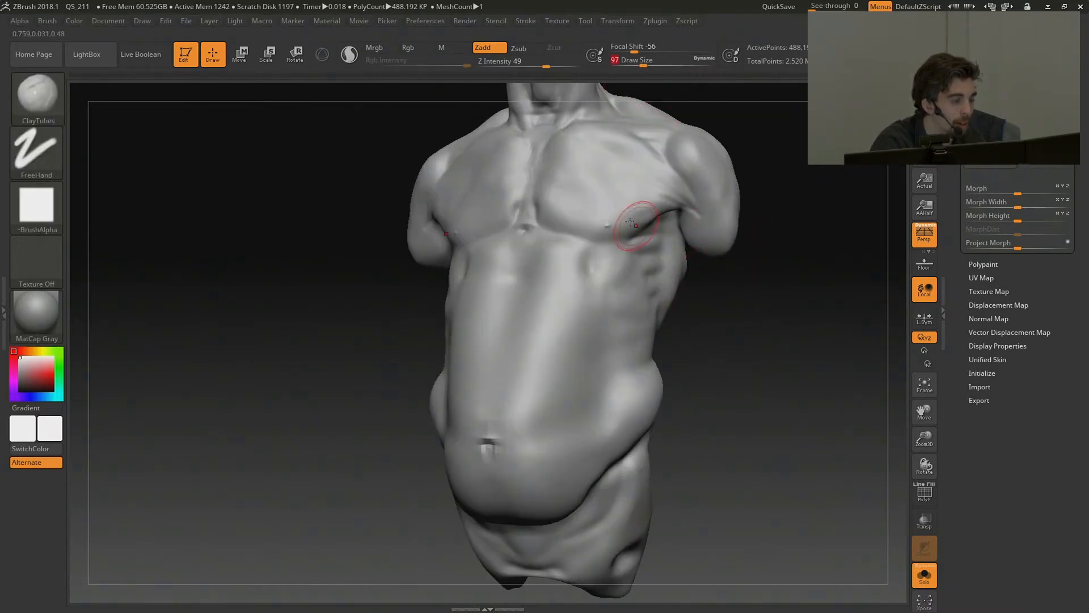
ctrl+drag(597, 209, 624, 217)
ctrl+drag(775, 290, 800, 331)
alt+drag(796, 325, 772, 282)
mouse_move(832, 248)
shift+mouse_down()
mouse_move(802, 236)
mouse_move(824, 285)
shift+mouse_up()
click(652, 61)
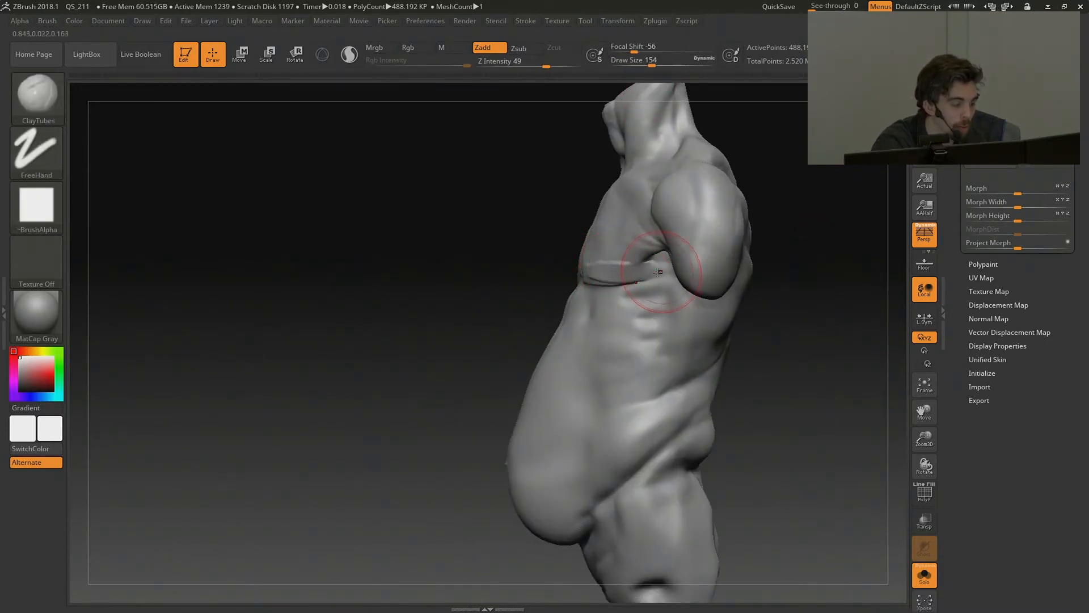
drag(607, 280, 674, 271)
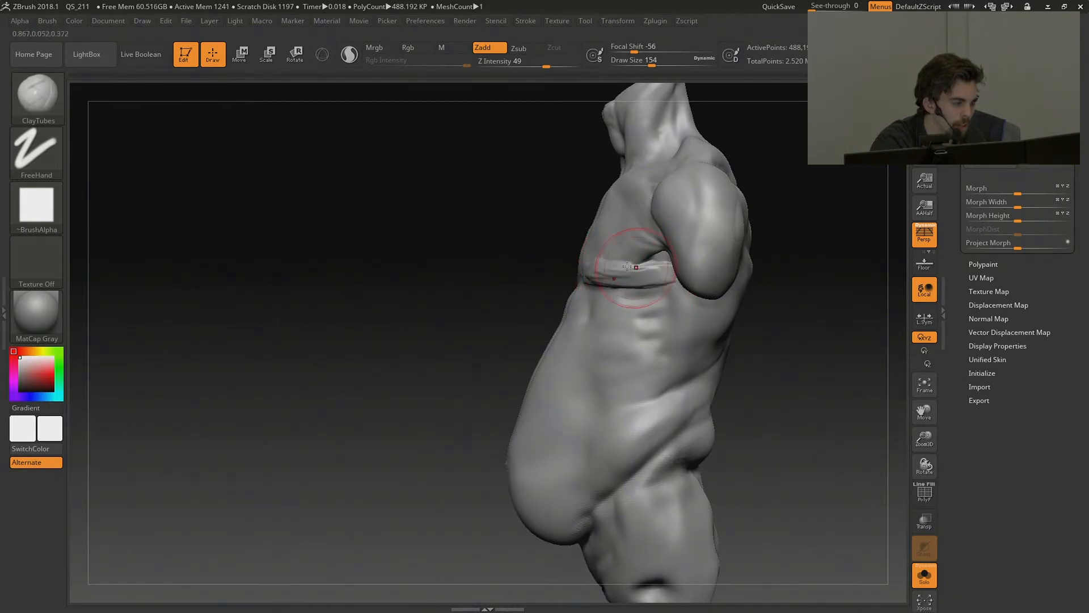
key(shift)
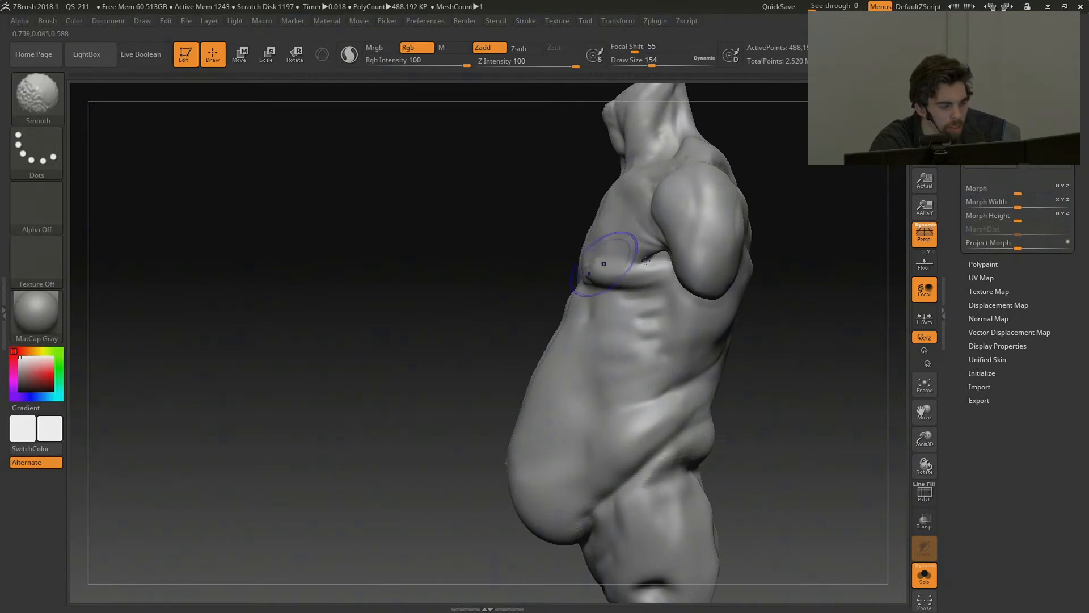
Sharpen the crease beneath the chest fold with DamStandard at draw size 56.
mouse_move(790, 250)
mouse_down()
mouse_move(836, 253)
mouse_move(825, 300)
mouse_up()
key(ctrl)
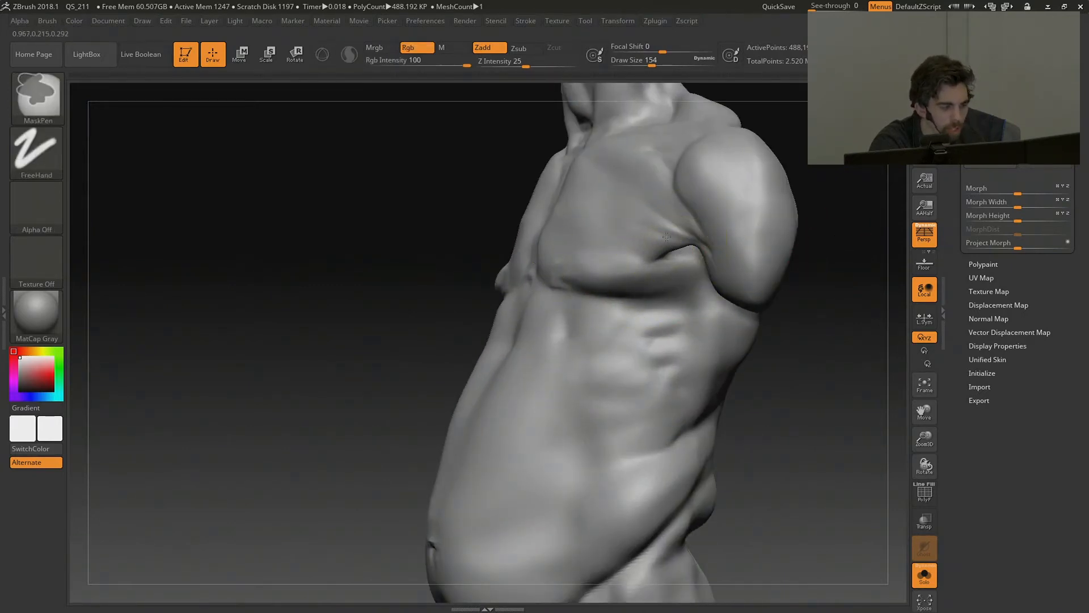
ctrl+drag(666, 236, 681, 226)
mouse_move(845, 254)
ctrl+mouse_down()
mouse_move(877, 305)
mouse_move(777, 247)
mouse_move(782, 295)
ctrl+mouse_up()
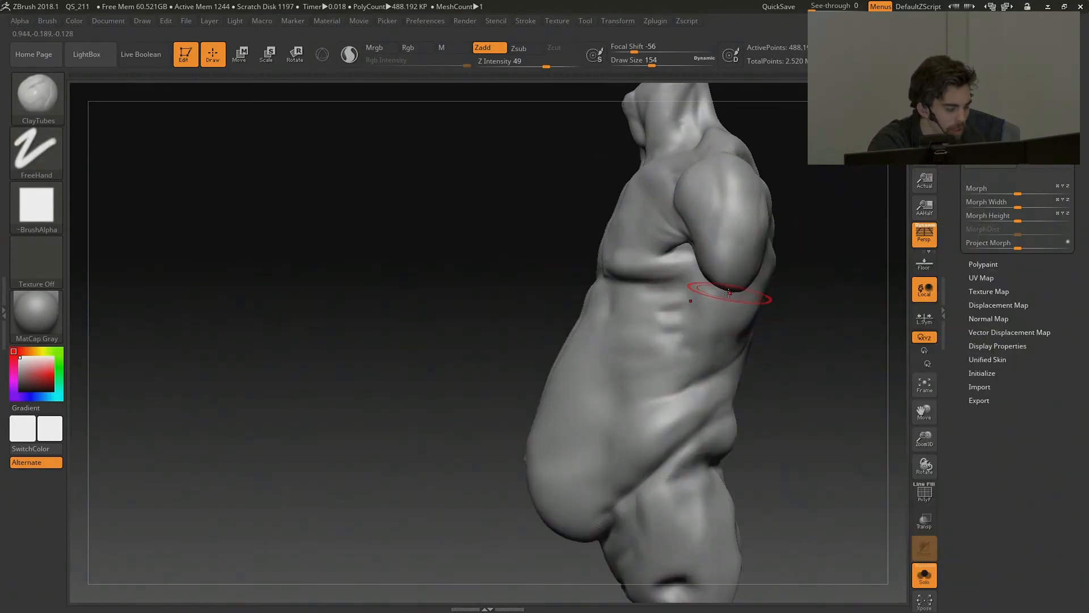
key(b)
key(d)
key(s)
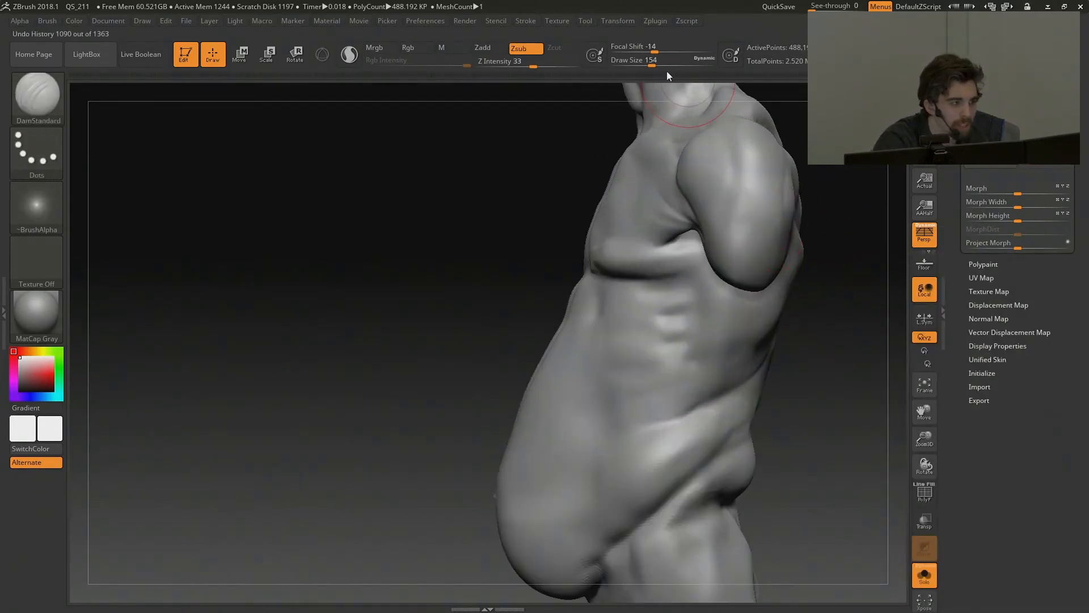
click(636, 64)
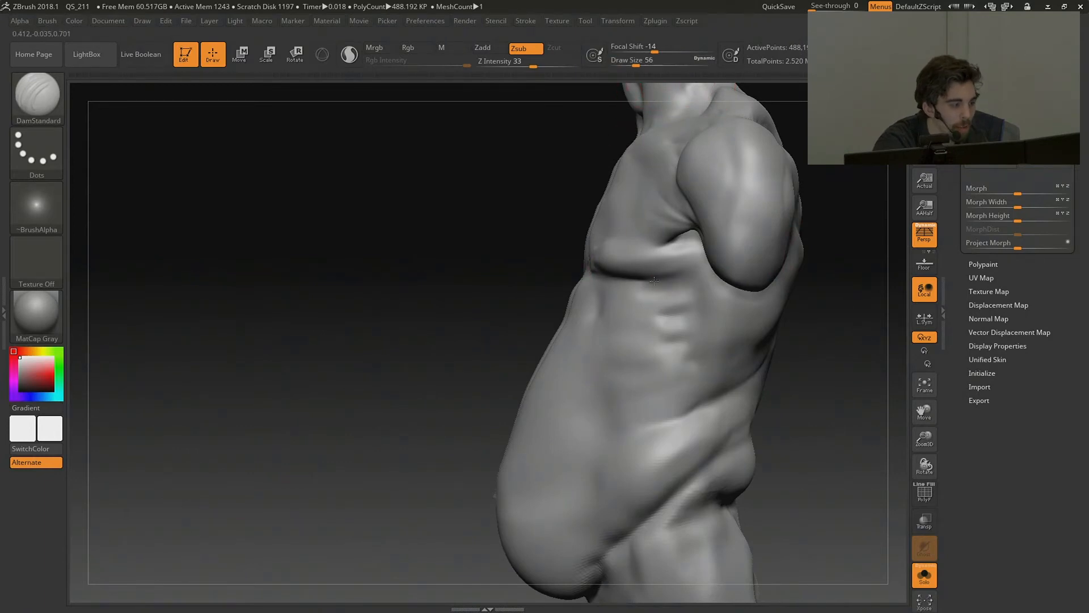
drag(514, 264, 683, 123)
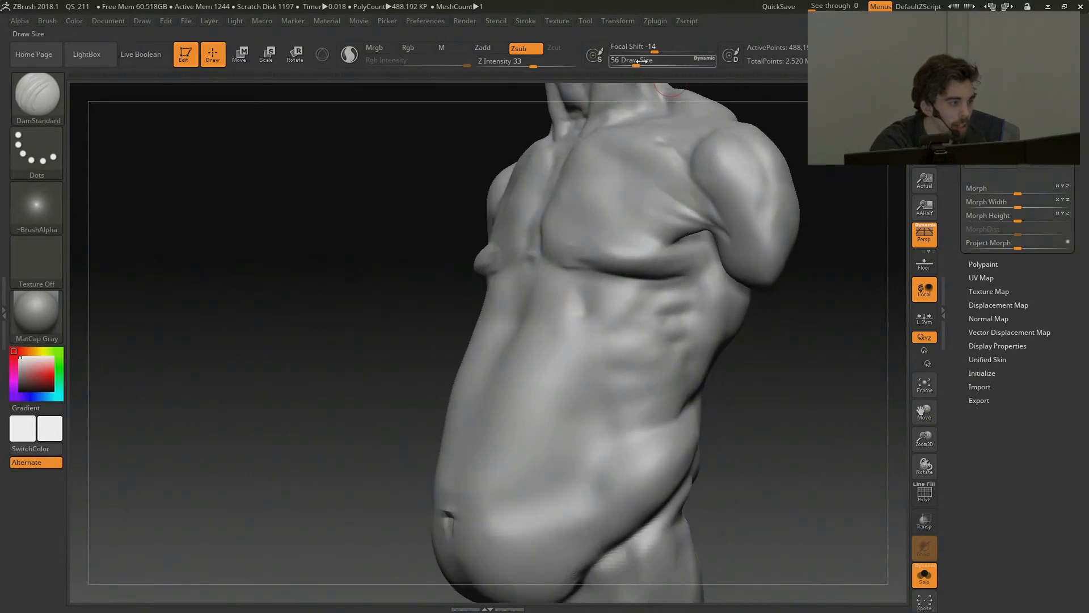
Thicken the lower edge of the chest fold with ClayTubes at draw size 108, soften it, and reduce the draw size to 54.
key(b)
key(c)
key(t)
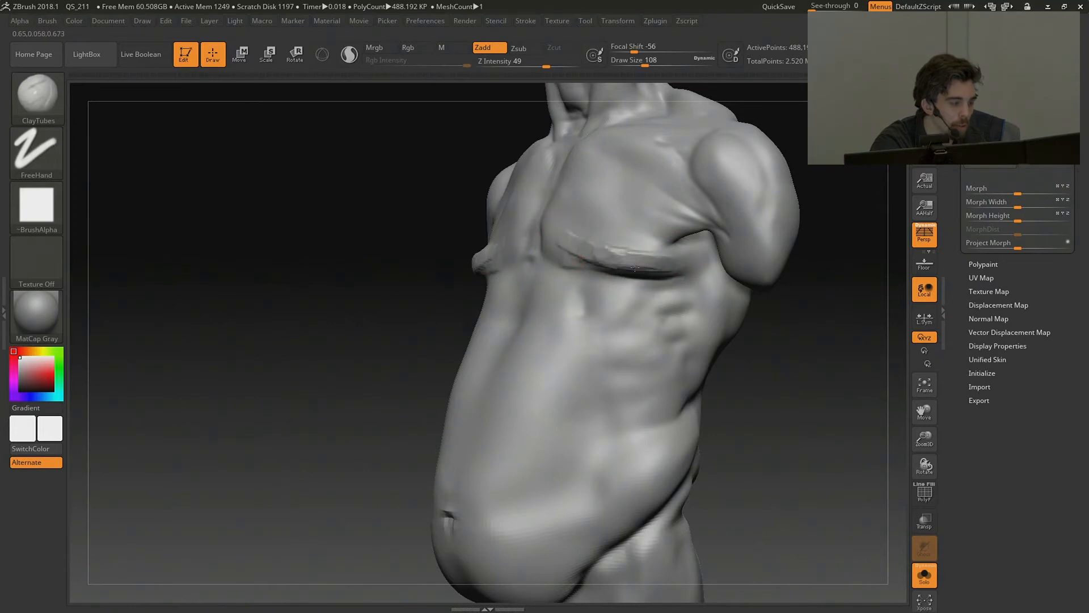
mouse_move(635, 267)
mouse_down()
mouse_move(661, 264)
mouse_move(589, 259)
mouse_up()
drag(839, 325, 754, 310)
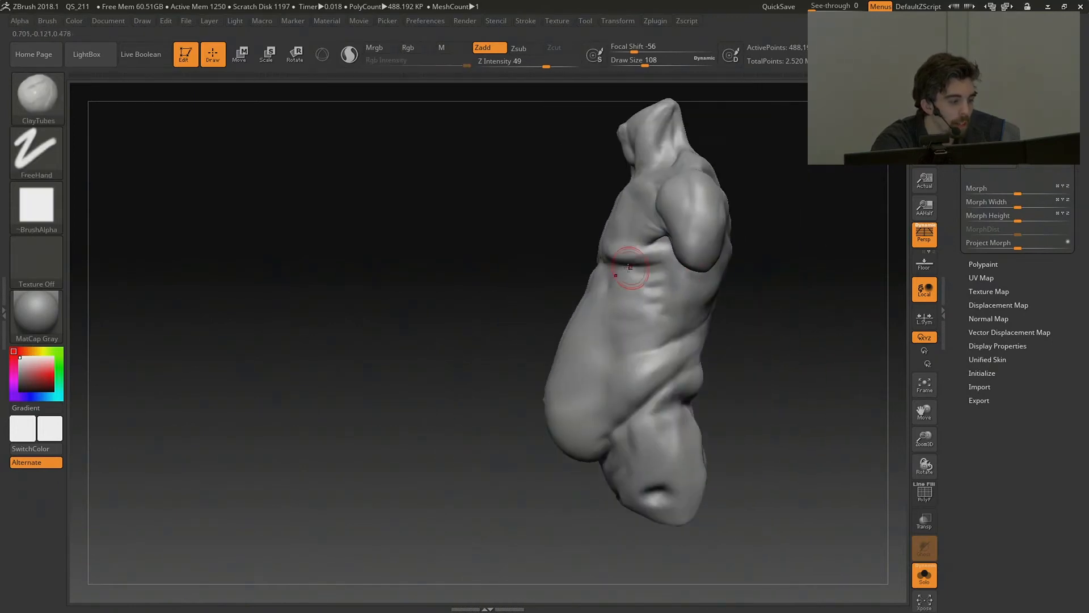
ctrl+drag(629, 258, 635, 254)
mouse_move(757, 286)
mouse_down()
mouse_move(793, 295)
mouse_move(797, 335)
mouse_up()
ctrl+drag(615, 260, 650, 254)
click(635, 63)
ctrl+drag(592, 164, 612, 223)
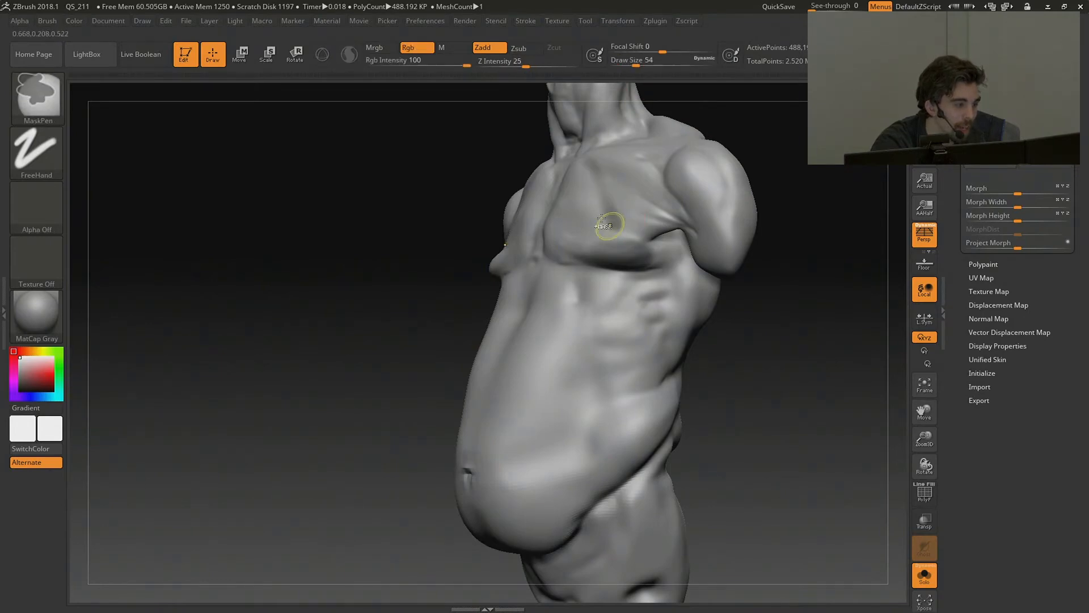
Carve the crease beneath the inner pectorals toward the sternum with DamStandard at draw size 54, and smooth the lower chest.
ctrl+drag(543, 190, 594, 244)
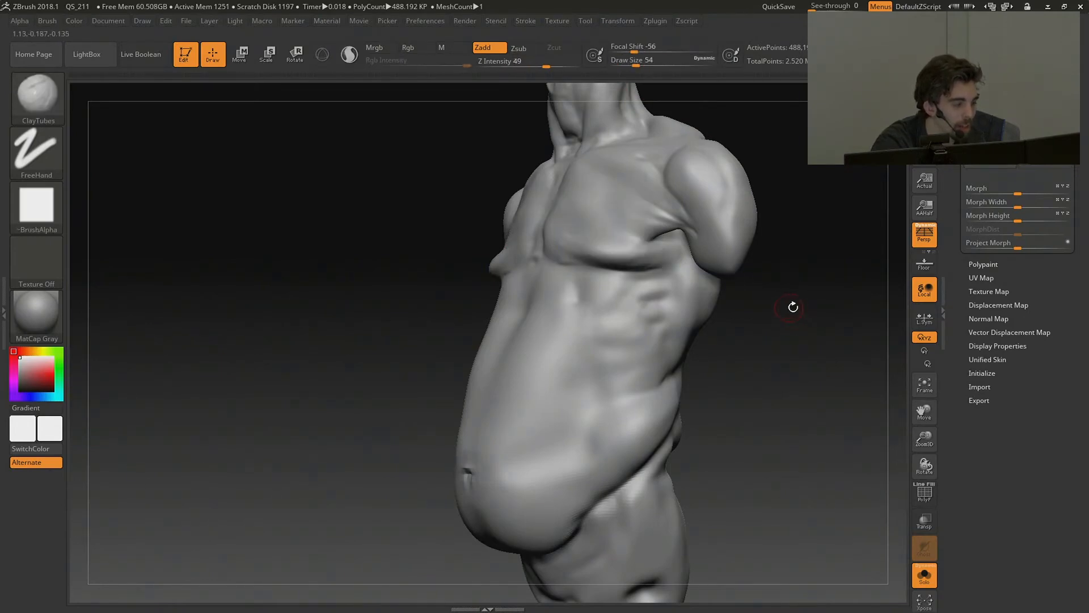
drag(792, 306, 726, 298)
key(b)
key(d)
key(s)
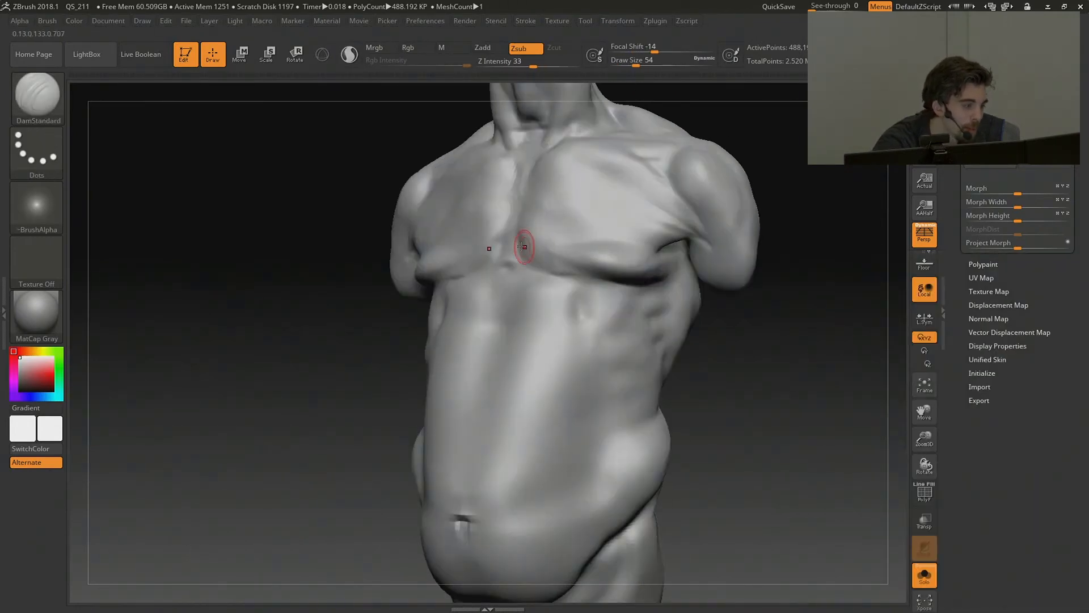
shift+drag(611, 285, 595, 262)
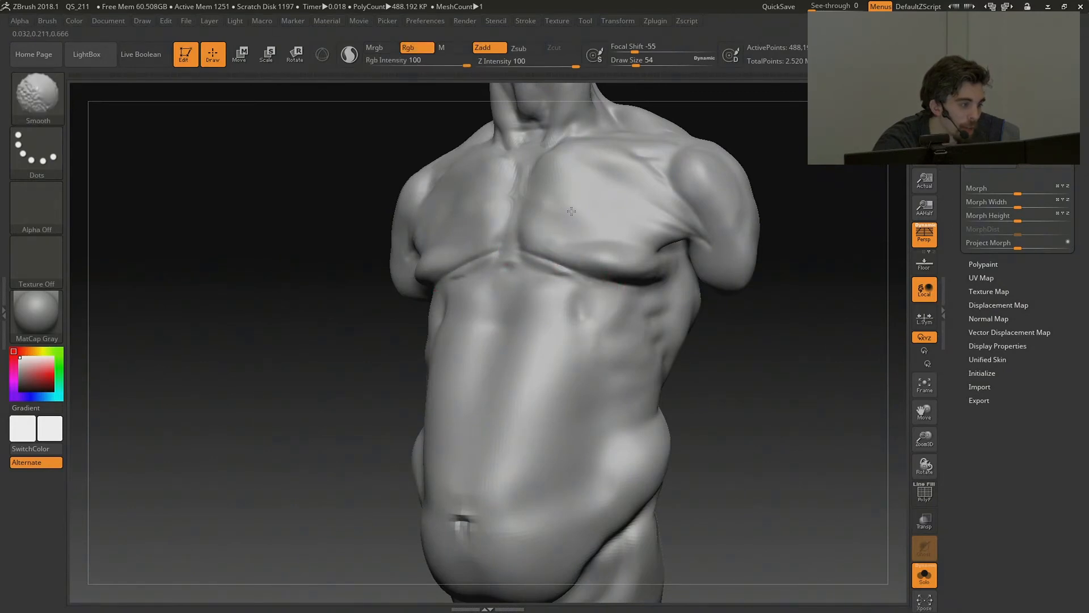
Build up the outer end of the chest fold toward the armpit with ClayTubes at draw size 54.
key(ctrl+1)
mouse_move(603, 163)
ctrl+mouse_down()
mouse_move(589, 171)
mouse_move(600, 173)
ctrl+mouse_up()
ctrl+drag(802, 162, 806, 169)
mouse_move(806, 169)
mouse_down()
mouse_move(829, 166)
mouse_move(735, 169)
mouse_move(878, 233)
mouse_move(875, 262)
mouse_up()
ctrl+click(778, 176)
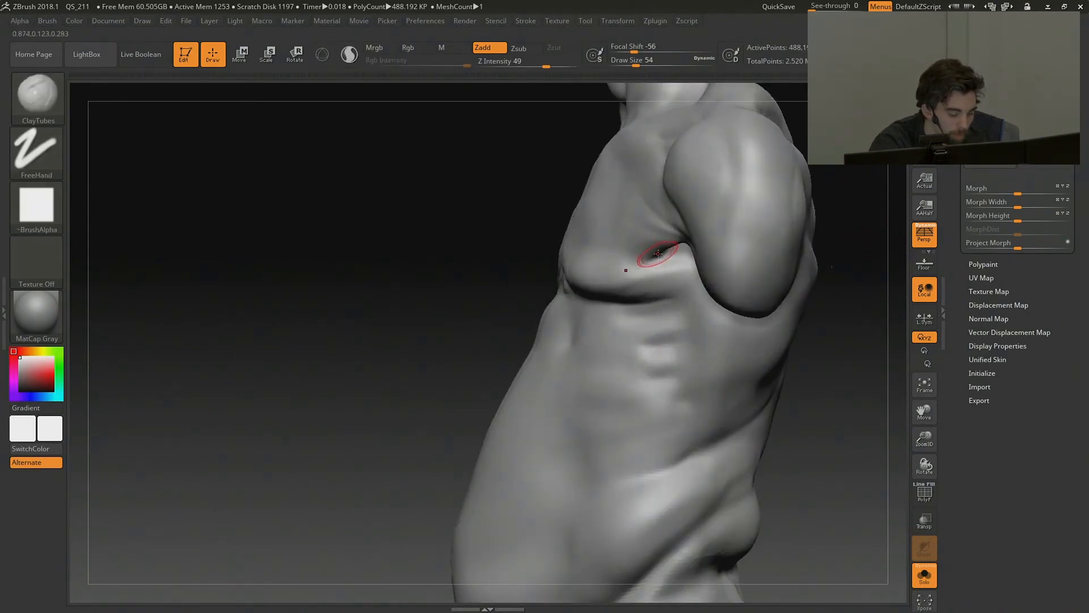
key(b)
key(i)
click(671, 436)
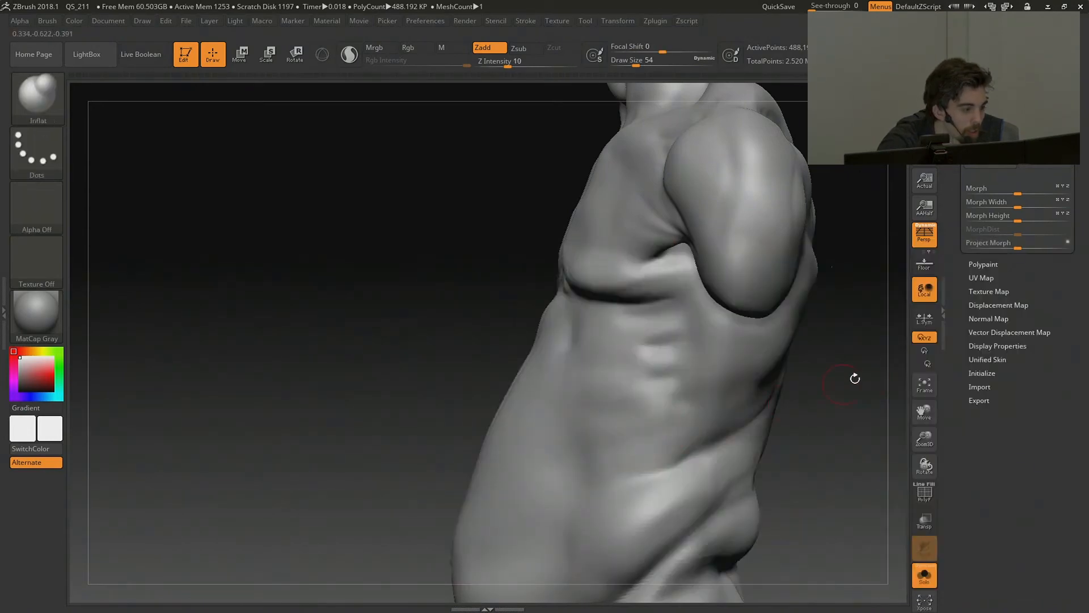
drag(853, 377, 811, 318)
click(652, 64)
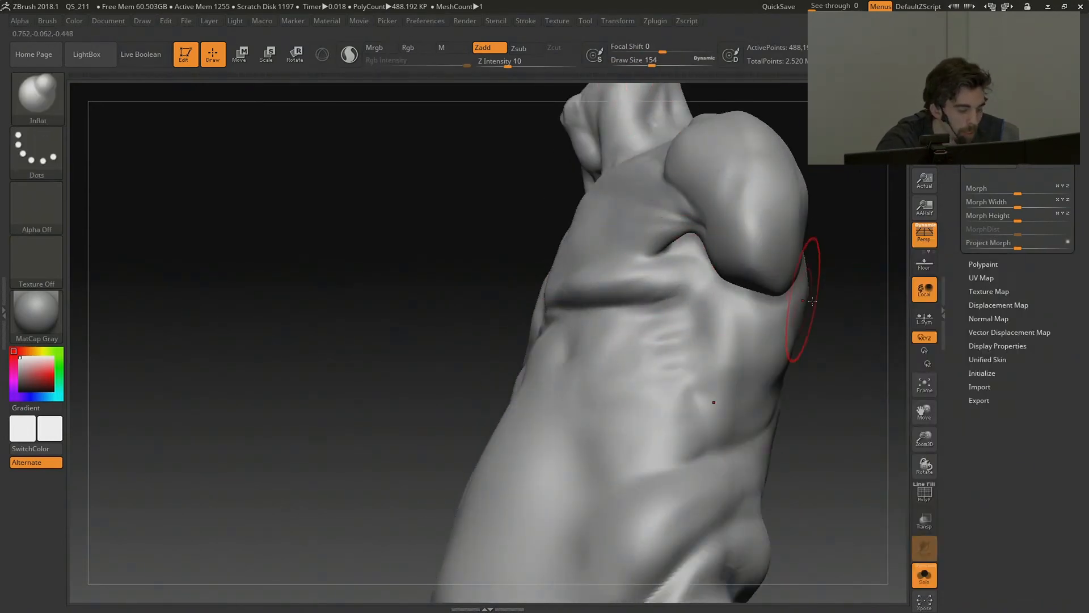
Carve a small crease on the side of the chest fold with DamStandard at draw size 17.
key(b)
key(d)
click(823, 365)
click(625, 65)
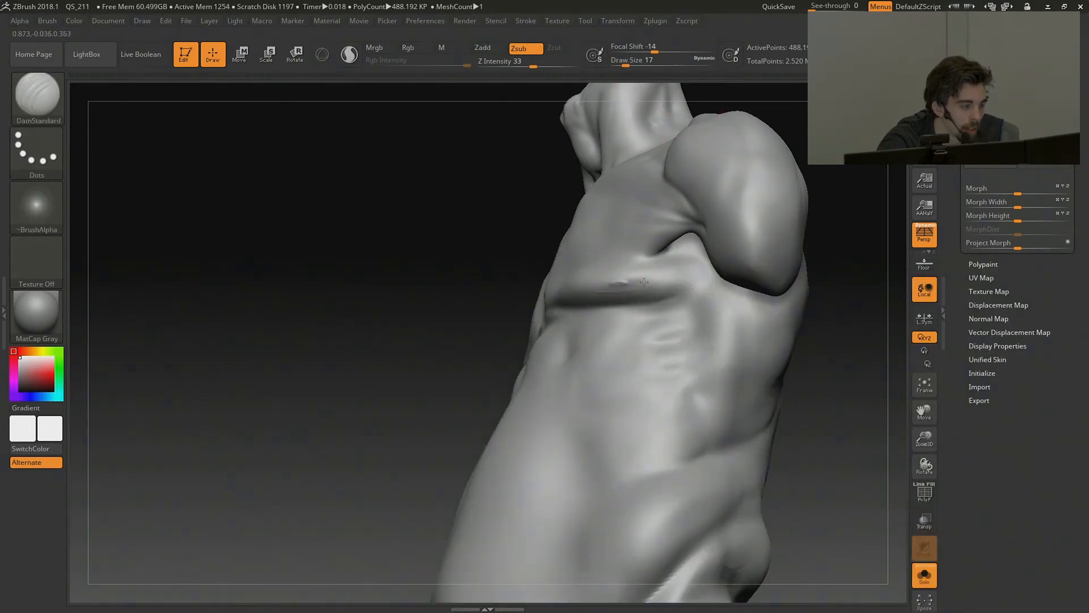
ctrl+right_drag(644, 282, 667, 250)
right_drag(667, 250, 681, 295)
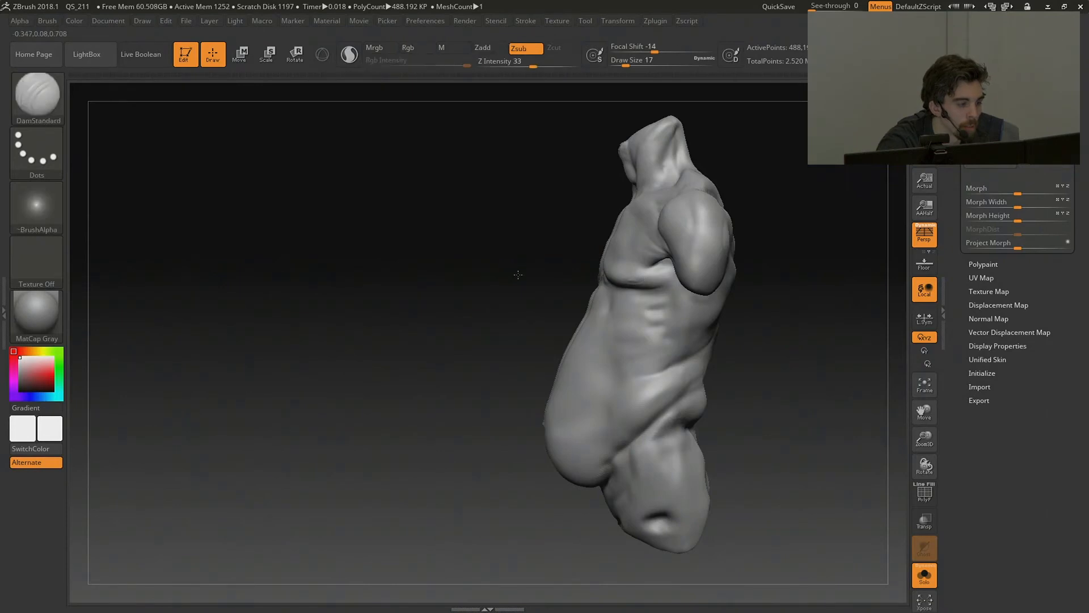
drag(515, 272, 567, 250)
mouse_move(722, 333)
mouse_down()
mouse_move(763, 323)
mouse_move(784, 275)
mouse_up()
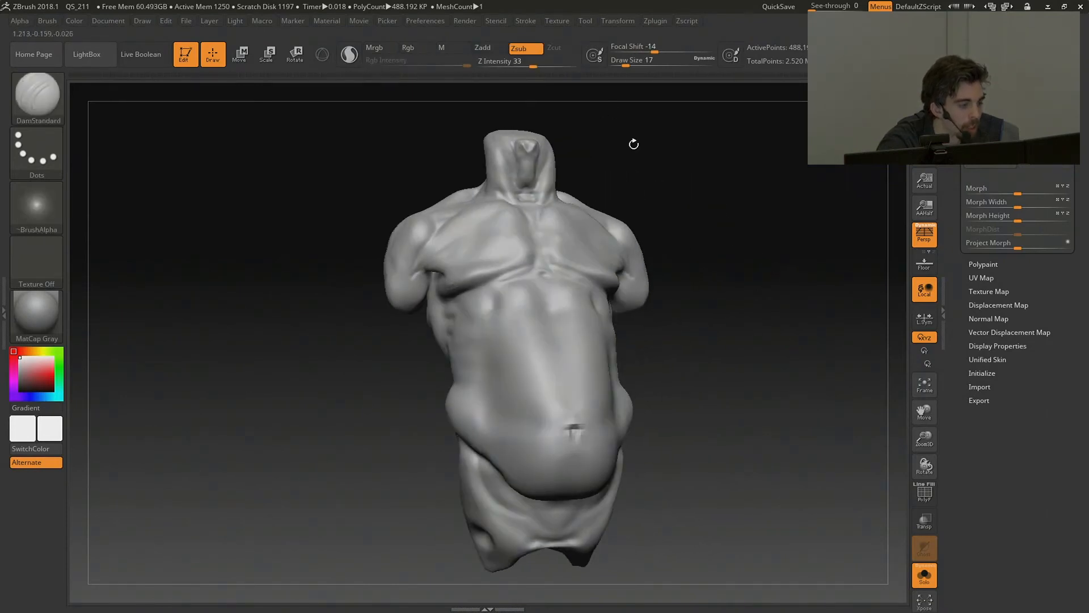
Reshape the outer corner of the chest fold with Move at draw size 75, and smooth the lower pectorals at draw size 91.
click(639, 62)
alt+drag(765, 118, 694, 241)
key(b)
key(m)
key(v)
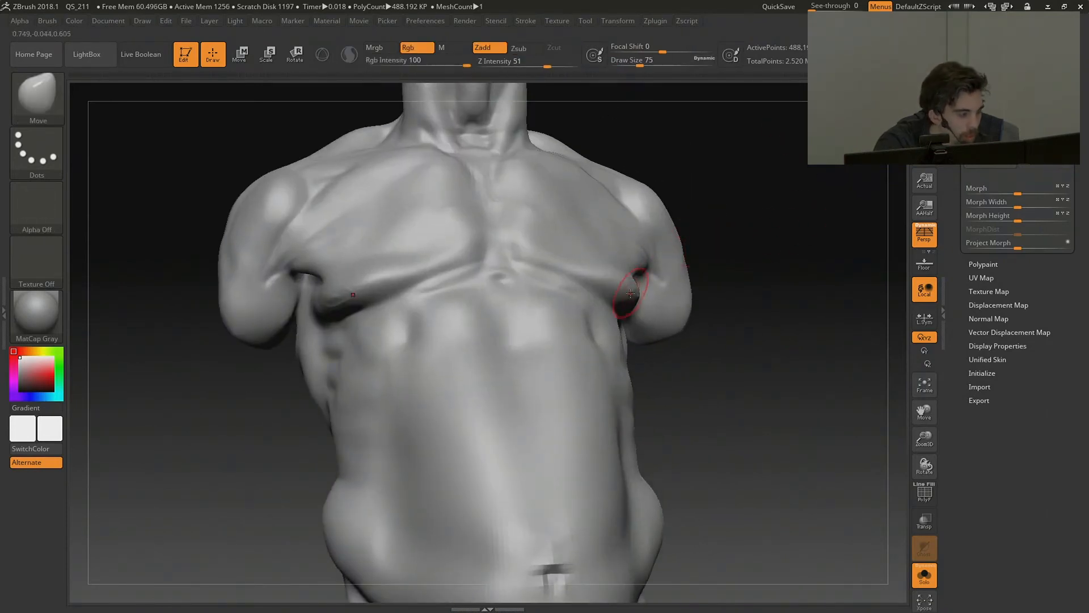
drag(622, 299, 618, 291)
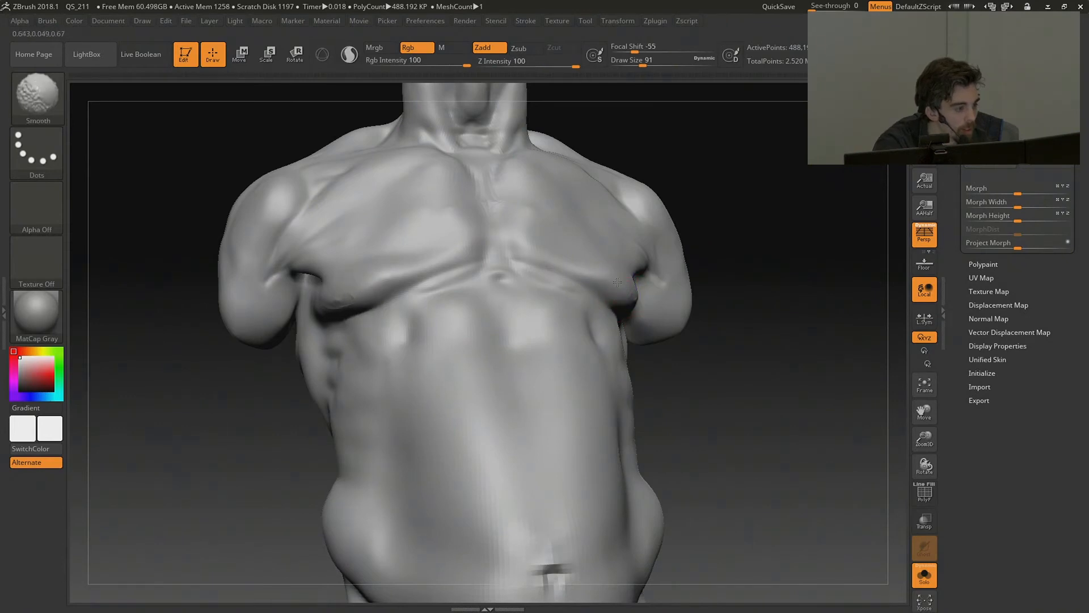
alt+drag(807, 239, 792, 187)
shift+drag(791, 187, 763, 196)
shift+drag(600, 266, 587, 283)
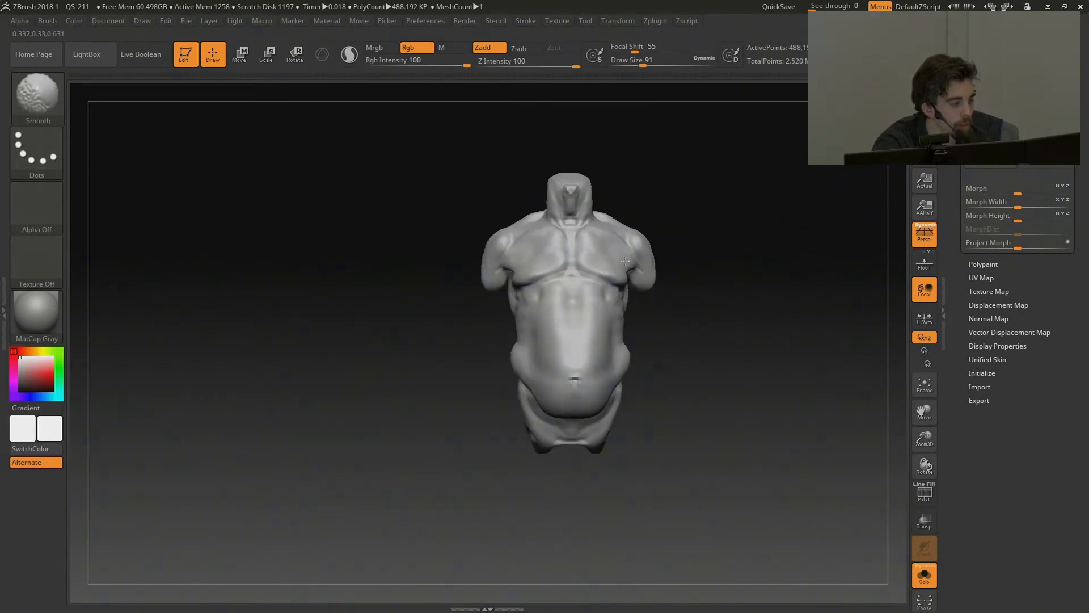
Deepen the crease beneath the fat roll on the lower back with DamStandard at draw size 91.
mouse_move(755, 240)
mouse_down()
mouse_move(769, 238)
mouse_move(760, 268)
mouse_move(788, 269)
mouse_up()
key(ctrl)
ctrl+drag(586, 358, 749, 342)
mouse_move(629, 347)
ctrl+mouse_down()
mouse_move(640, 359)
mouse_move(649, 349)
ctrl+mouse_up()
ctrl+right_drag(708, 354, 710, 378)
drag(752, 361, 780, 355)
shift+drag(600, 347, 617, 359)
drag(761, 333, 781, 333)
key(b)
key(d)
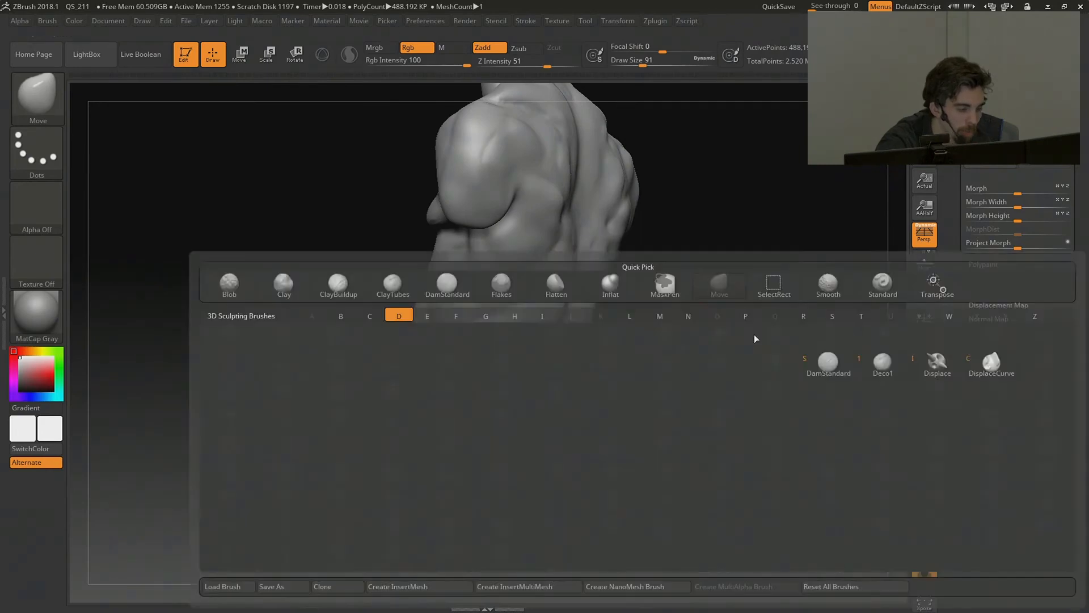
click(815, 361)
mouse_move(528, 385)
mouse_down()
mouse_move(454, 380)
mouse_move(504, 361)
mouse_up()
drag(629, 363, 693, 358)
mouse_move(523, 384)
mouse_down()
mouse_move(475, 370)
mouse_move(504, 371)
mouse_up()
ctrl+right_drag(637, 360, 641, 315)
shift+drag(641, 315, 672, 304)
ctrl+right_drag(671, 304, 677, 329)
alt+right_drag(677, 329, 751, 347)
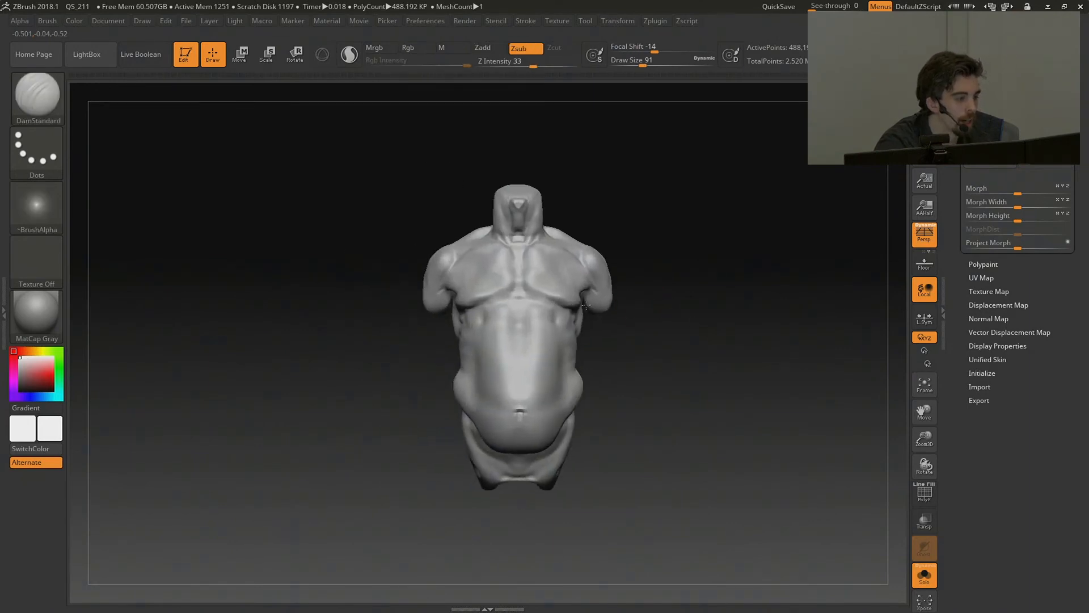
Inspect the torso from behind, checking the back muscles and the fat rolls above the hips.
shift+drag(629, 267, 654, 251)
ctrl+right_drag(654, 251, 684, 275)
right_drag(776, 287, 754, 303)
alt+right_drag(785, 315, 720, 278)
shift+right_drag(602, 375, 586, 385)
mouse_move(590, 431)
ctrl+mouse_down()
mouse_move(575, 363)
mouse_move(608, 342)
mouse_move(600, 361)
ctrl+mouse_up()
ctrl+drag(719, 309, 742, 360)
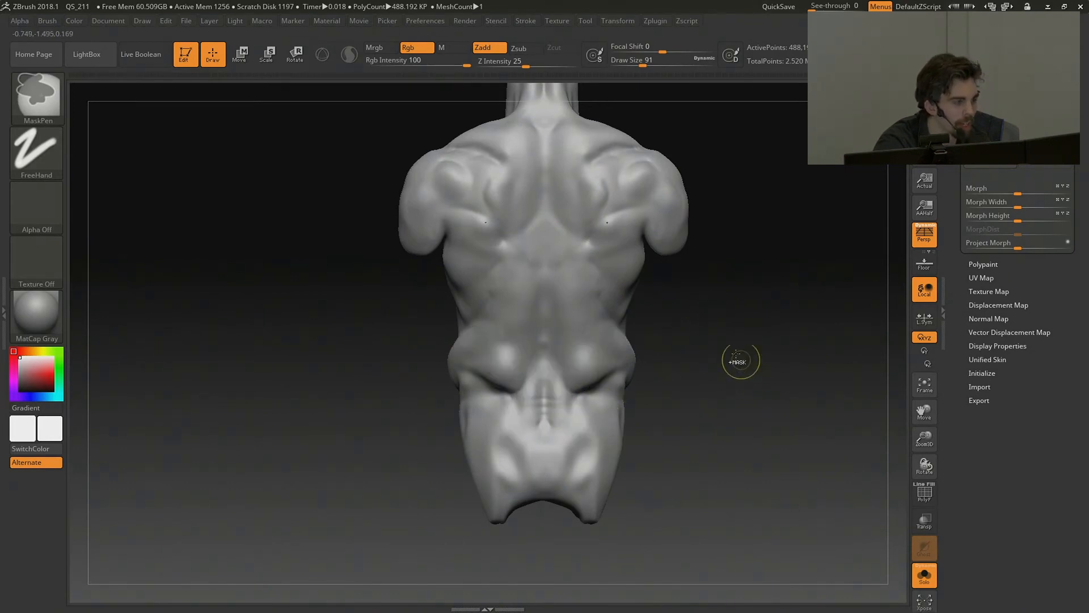
alt+right_drag(675, 218, 707, 342)
mouse_move(599, 245)
ctrl+mouse_down()
mouse_move(585, 267)
mouse_move(580, 226)
mouse_move(580, 240)
ctrl+mouse_up()
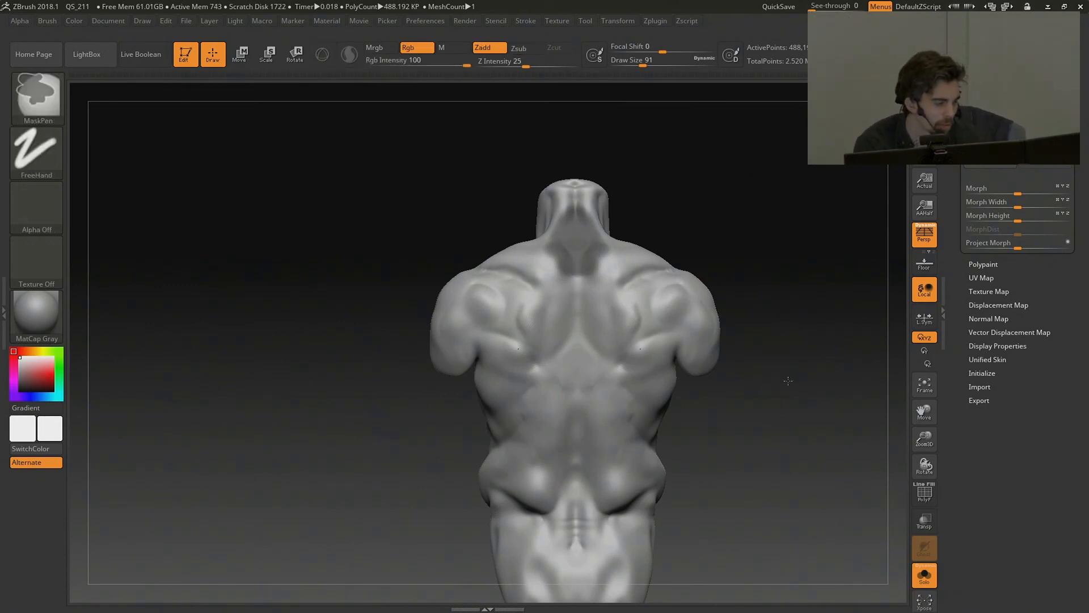
Raise the heavy torso to the next subdivision level and switch it back to the stored muscular shape for comparison.
ctrl+drag(788, 379, 760, 419)
mouse_move(750, 442)
alt+mouse_down()
mouse_move(739, 389)
mouse_move(848, 392)
mouse_move(853, 433)
alt+mouse_up()
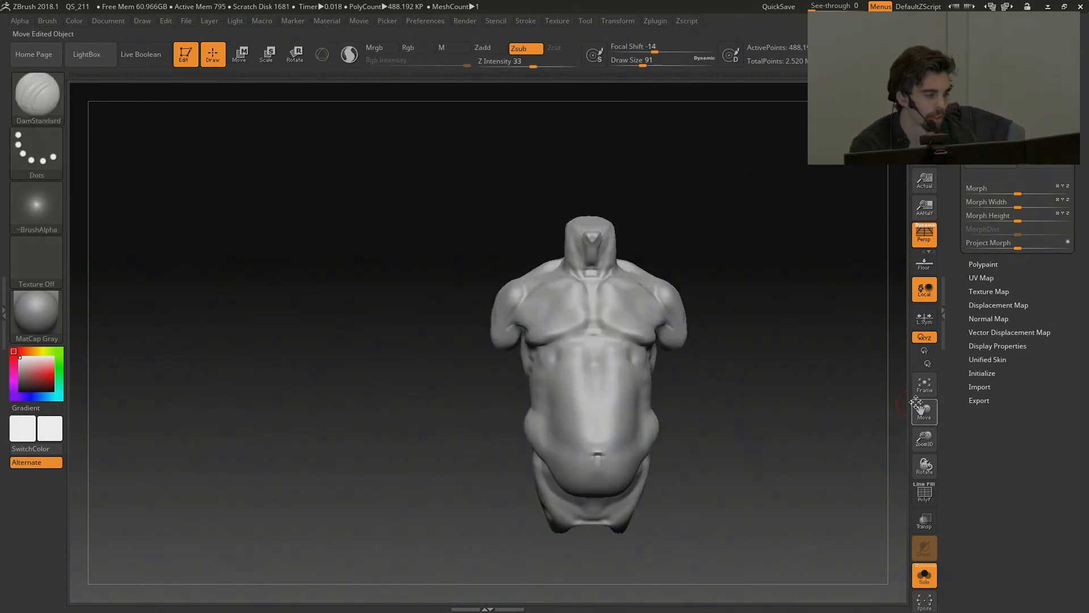
alt+drag(831, 290, 836, 363)
key(ctrl+d)
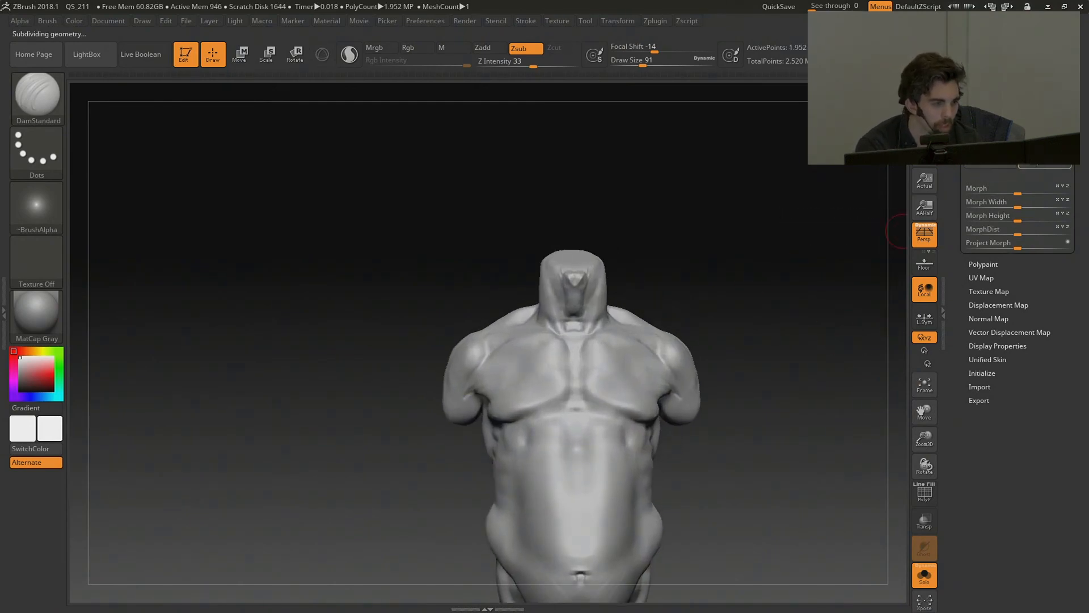
alt+drag(782, 340, 707, 379)
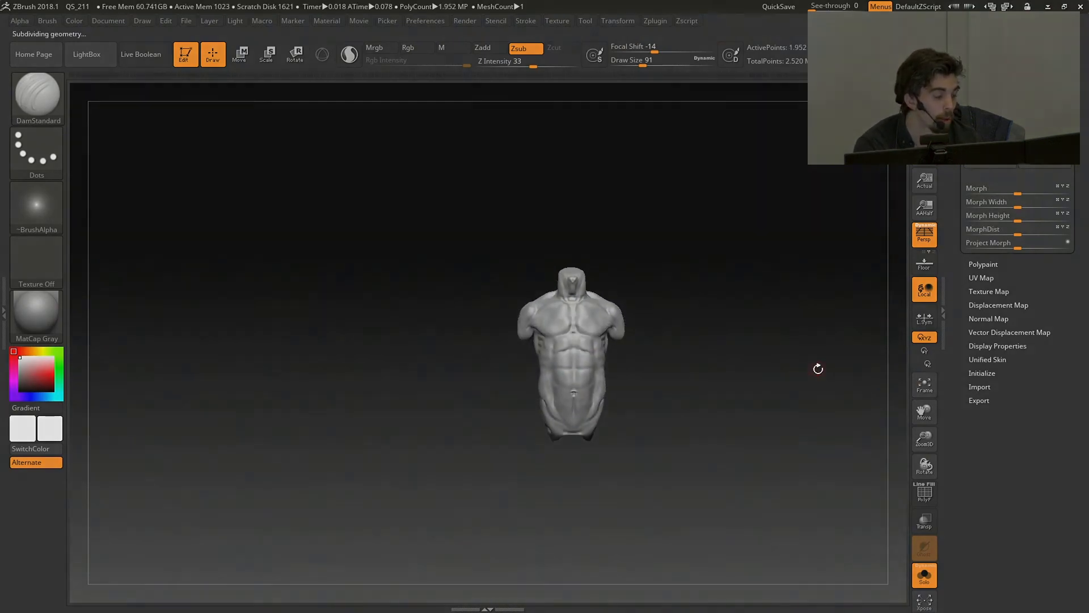